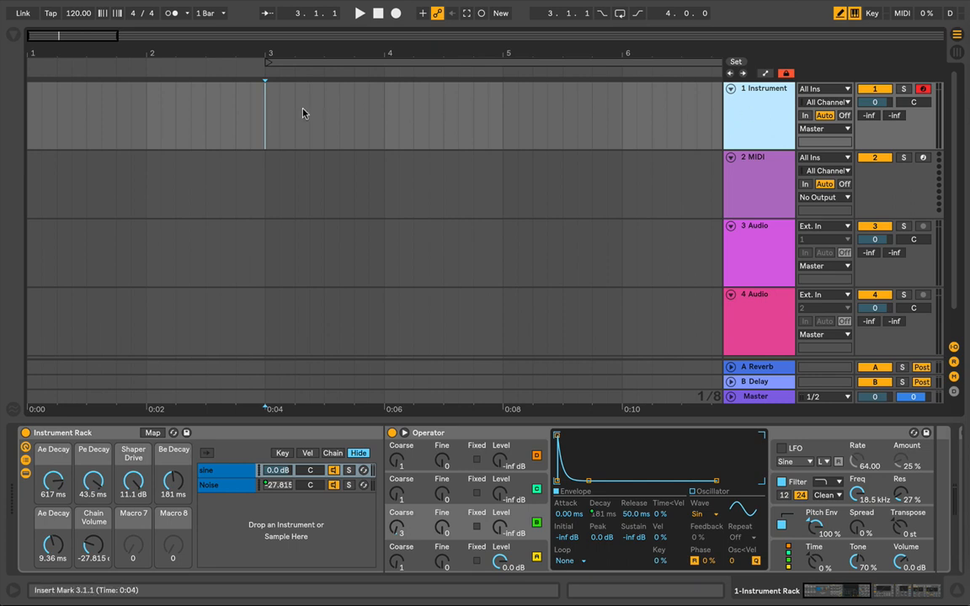
Load an Operator instrument onto the 2 MIDI track.
click(261, 120)
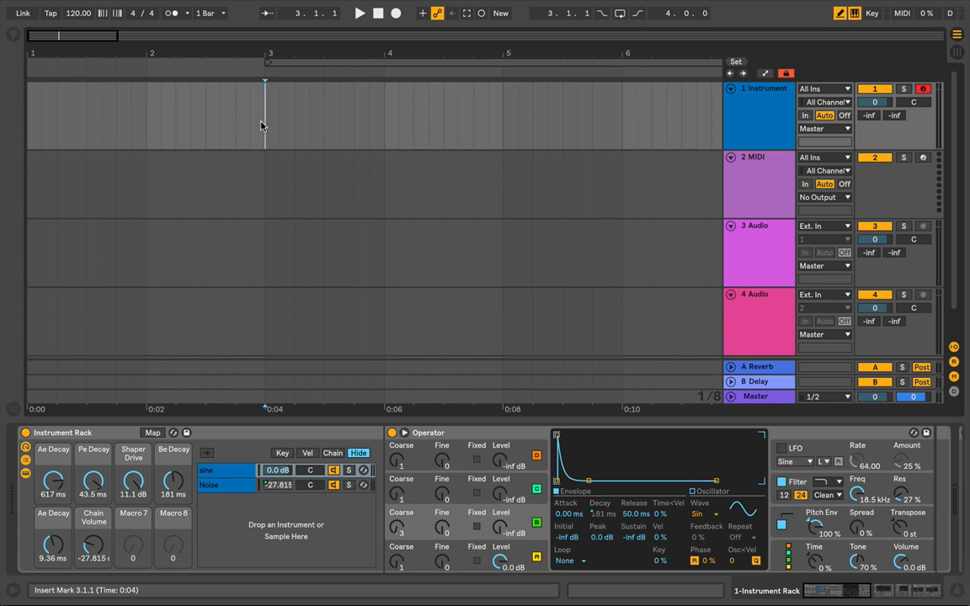
click(756, 187)
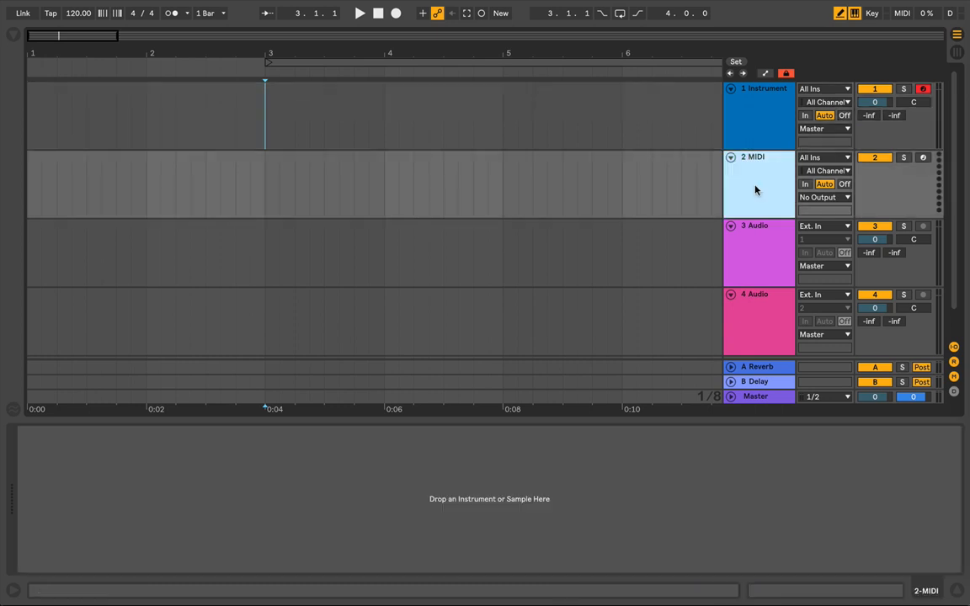
click(14, 37)
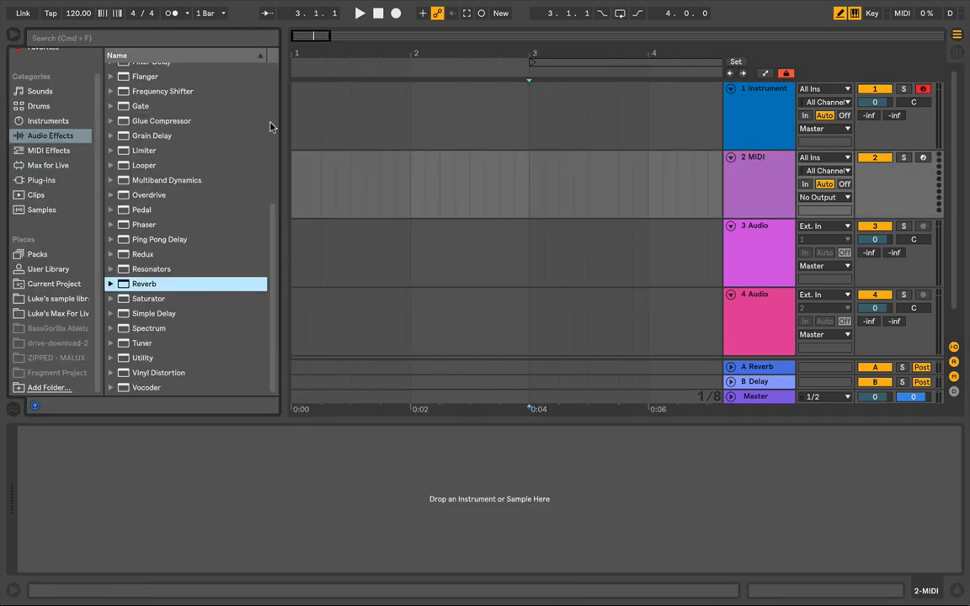
click(745, 148)
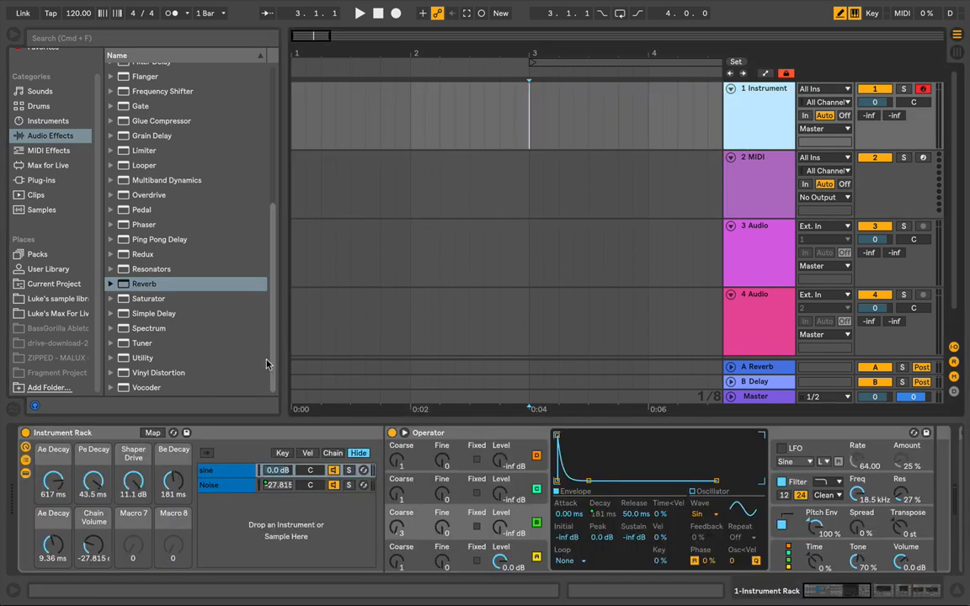
click(678, 157)
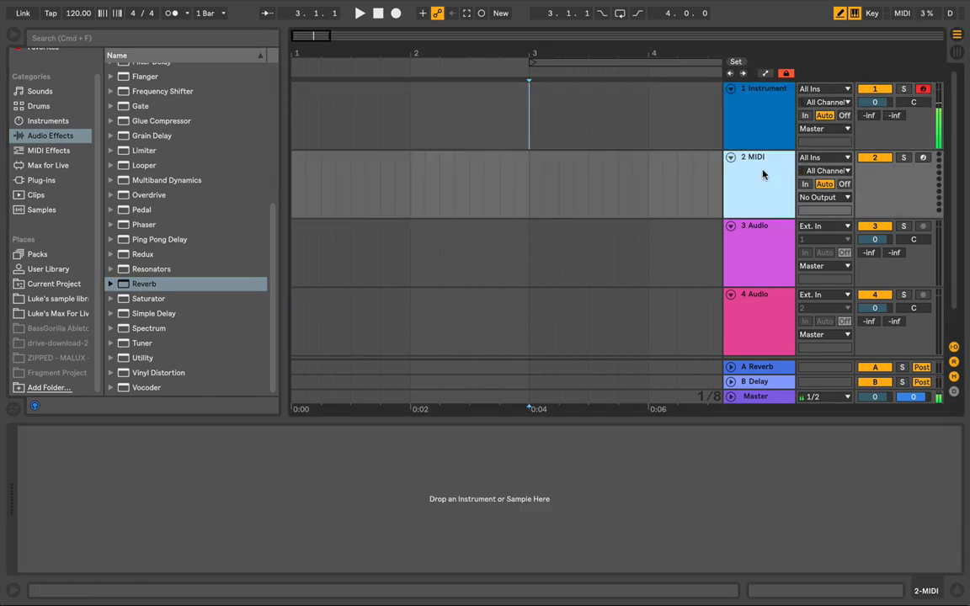
click(35, 123)
double_click(128, 174)
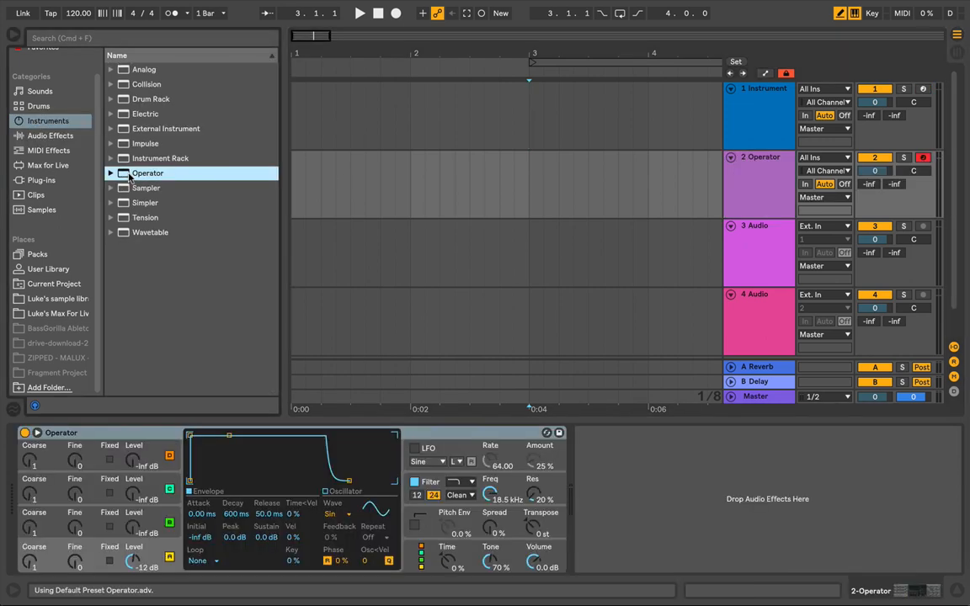
Shape oscillator A's envelope with sustain at -inf dB and a decay of 1.15 s.
click(137, 435)
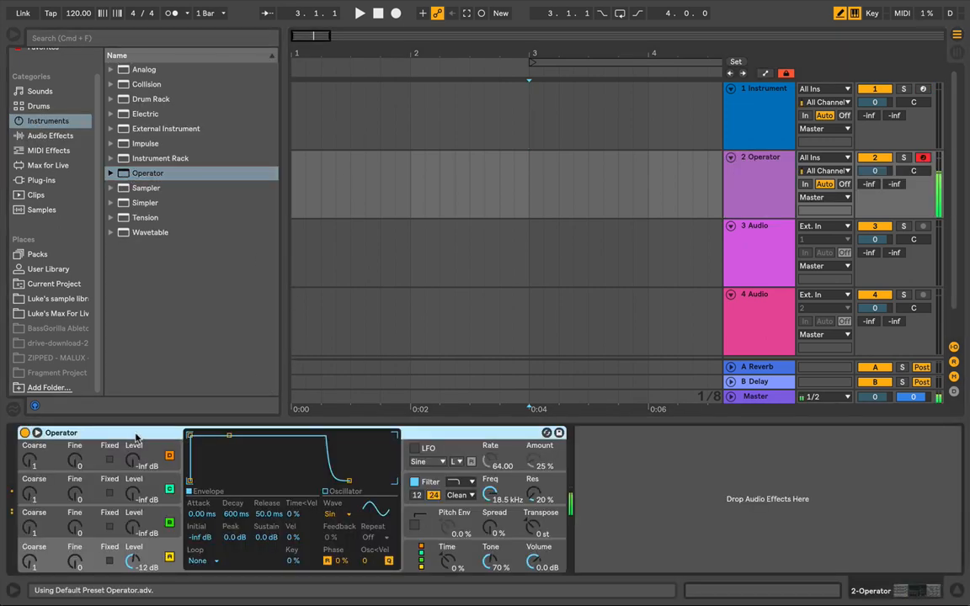
click(760, 176)
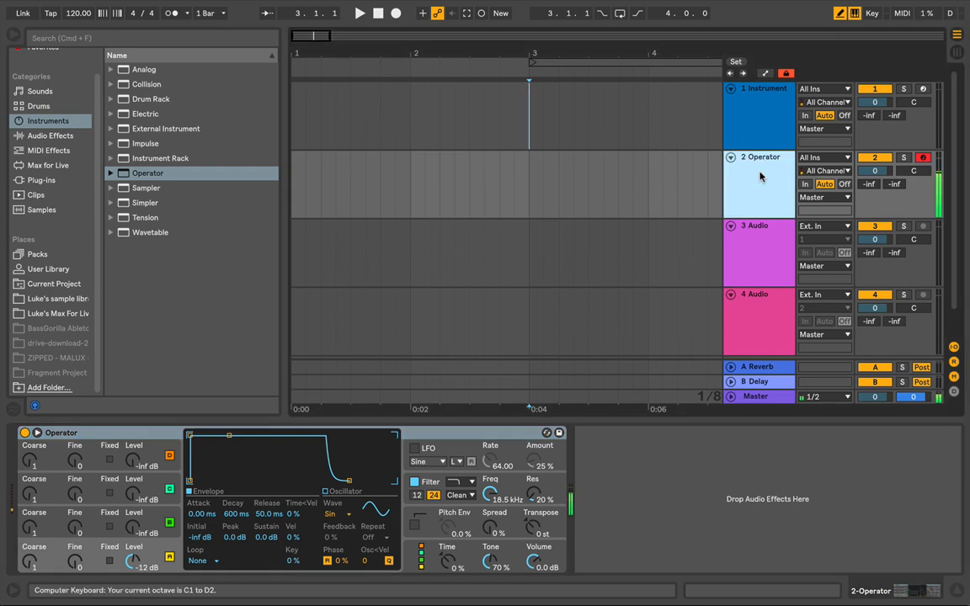
key(x)
click(214, 444)
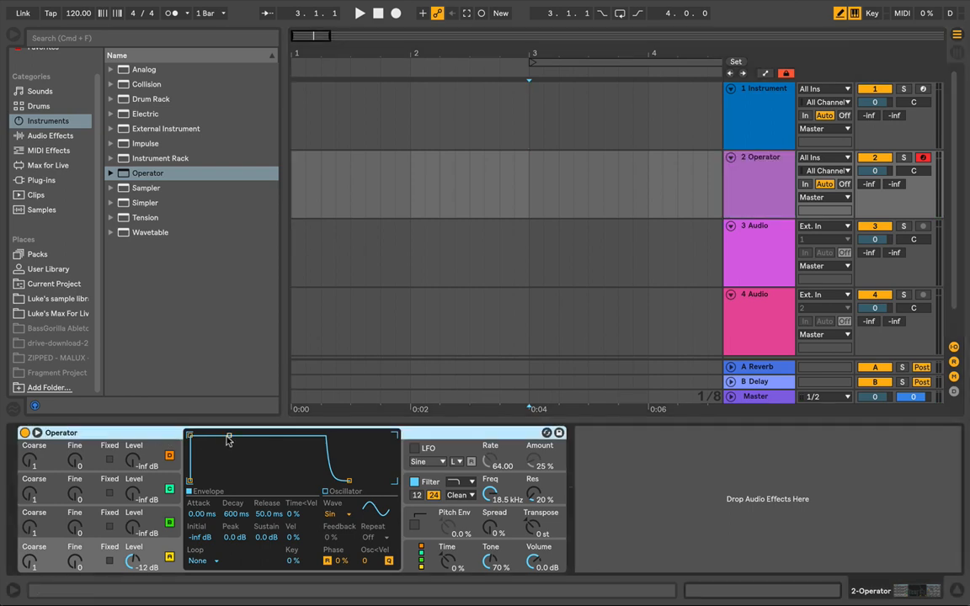
drag(229, 436, 216, 481)
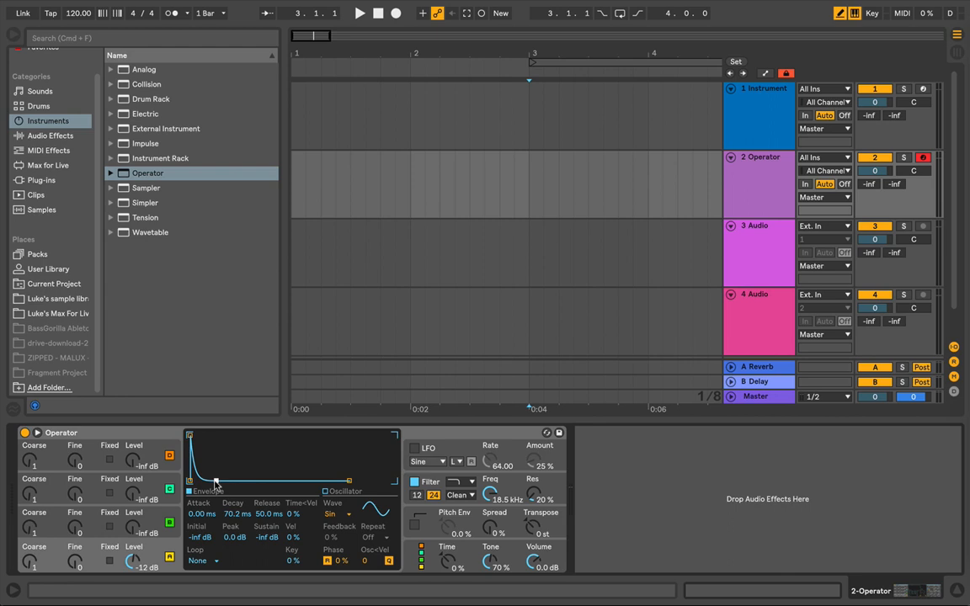
mouse_move(234, 515)
mouse_down()
mouse_move(233, 543)
mouse_move(233, 443)
mouse_move(230, 520)
mouse_up()
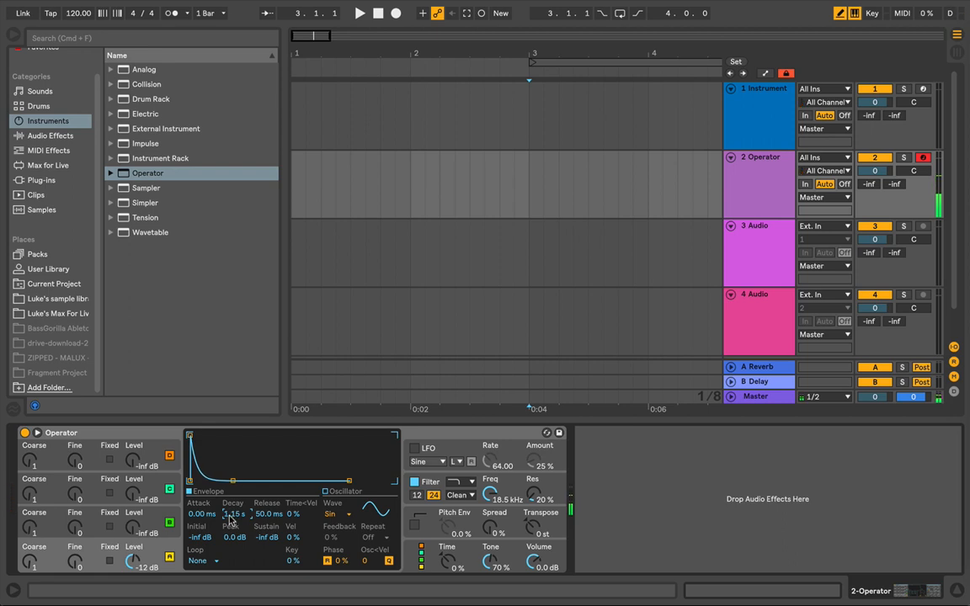
Group Operator into an Instrument Rack and show the rack's macro controls.
click(143, 439)
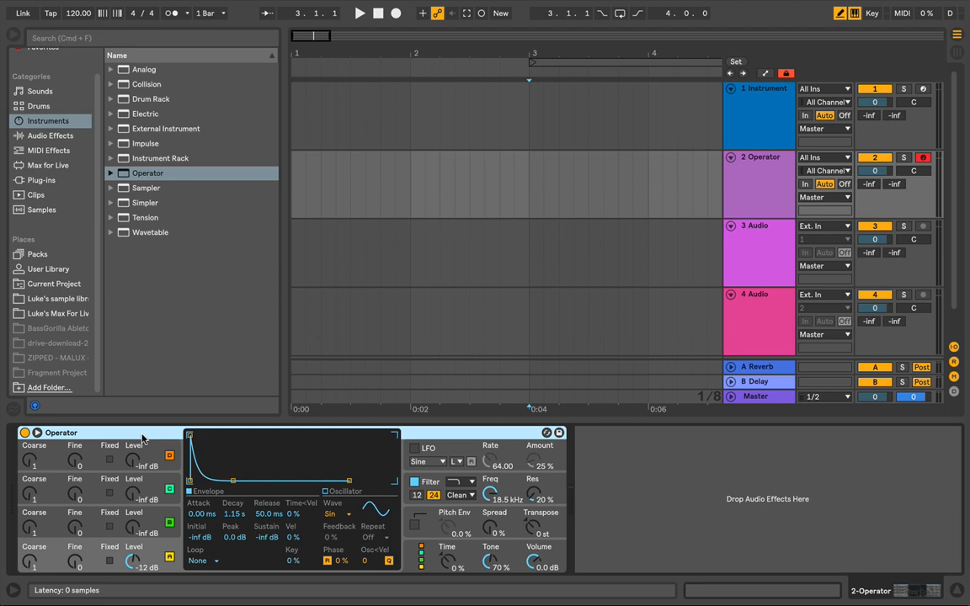
key(super+g)
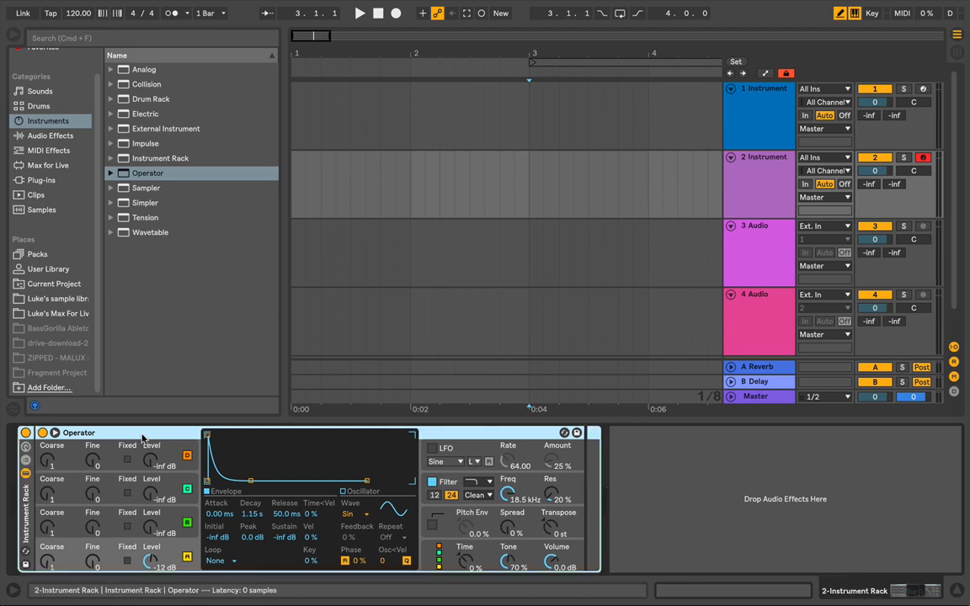
click(26, 456)
Map oscillator A's envelope decay time to Macro 1 and sweep the macro to its maximum.
click(152, 433)
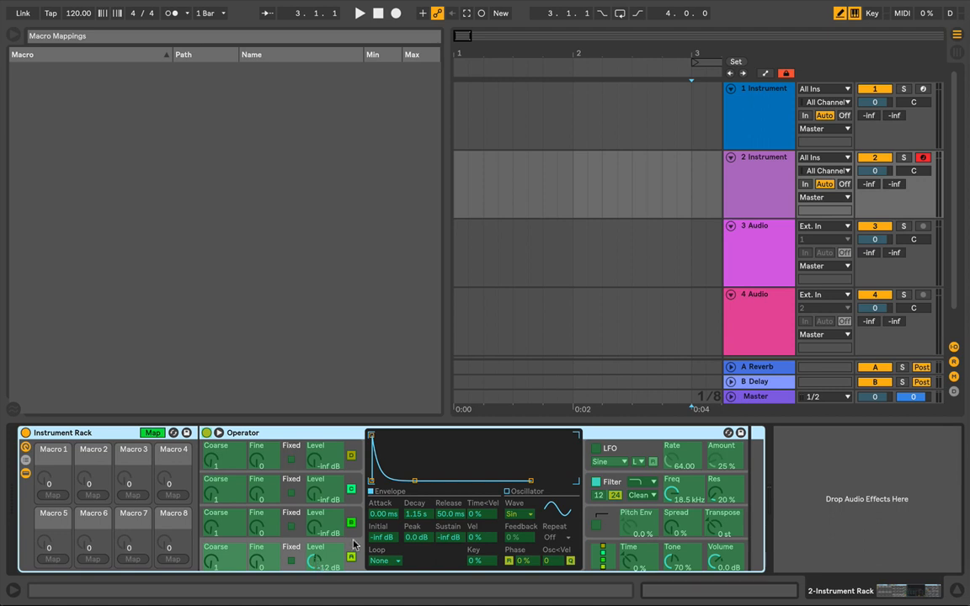
click(315, 562)
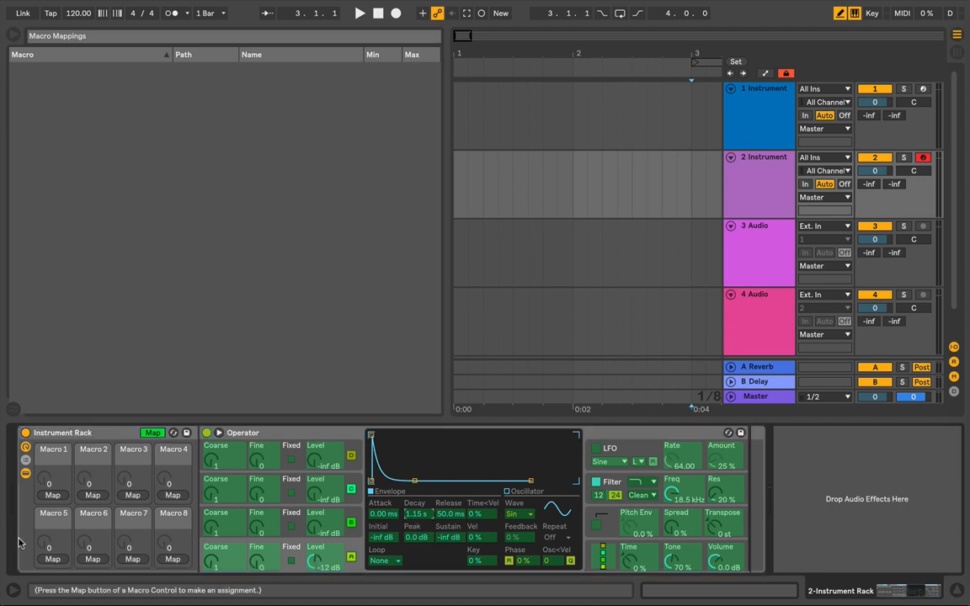
click(52, 495)
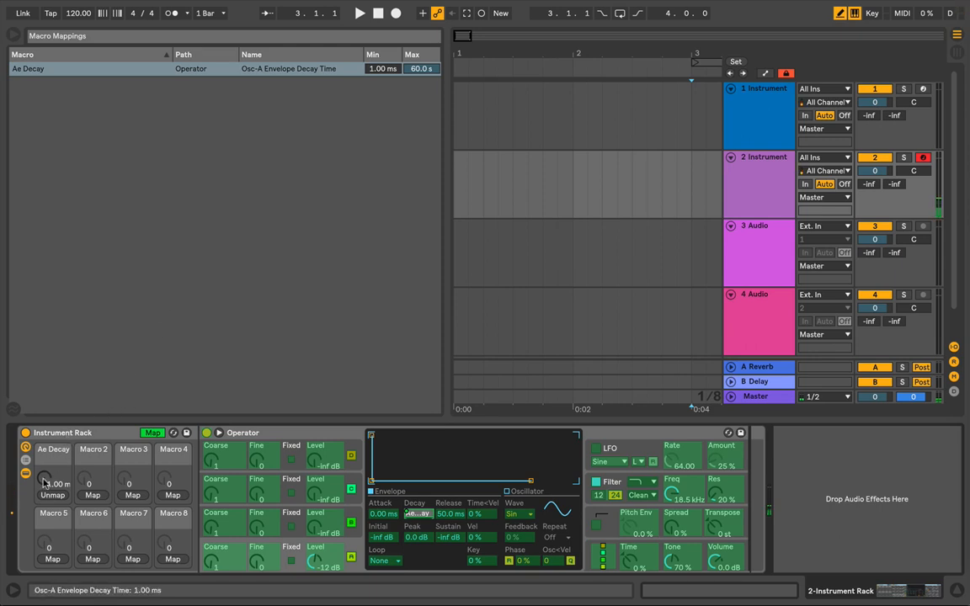
drag(43, 482, 40, 429)
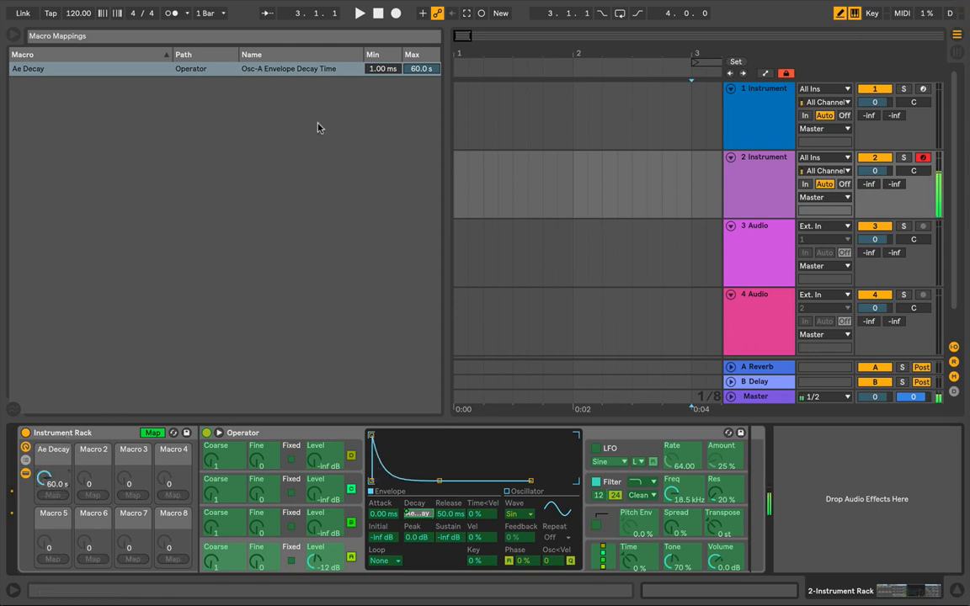
Limit the Ae Decay mapping's maximum to 3.5 s and set the Ae Decay macro to 286 ms.
mouse_move(421, 69)
mouse_down()
mouse_move(421, 152)
mouse_move(417, 70)
mouse_up()
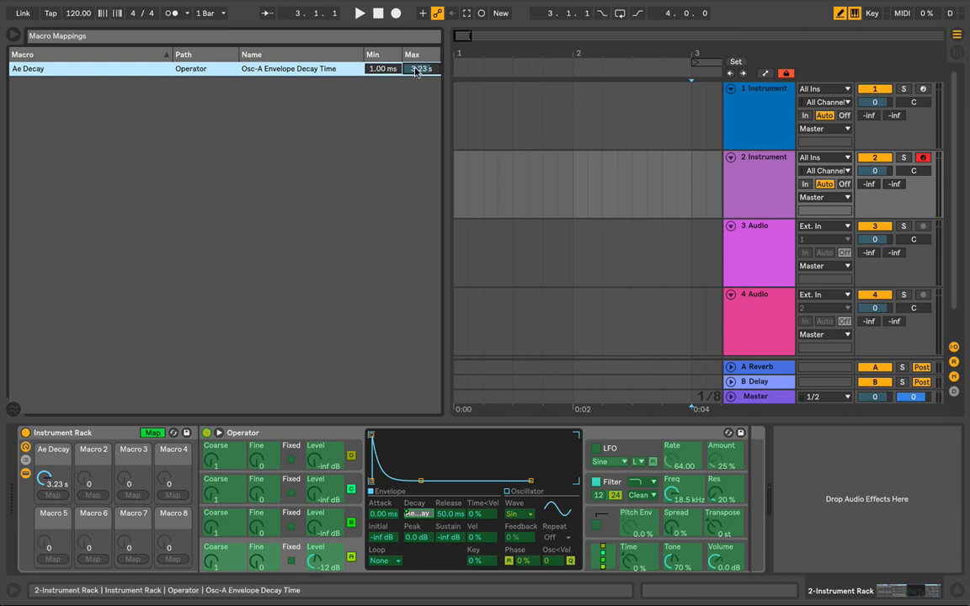
text(3.5)
key(Return)
click(153, 433)
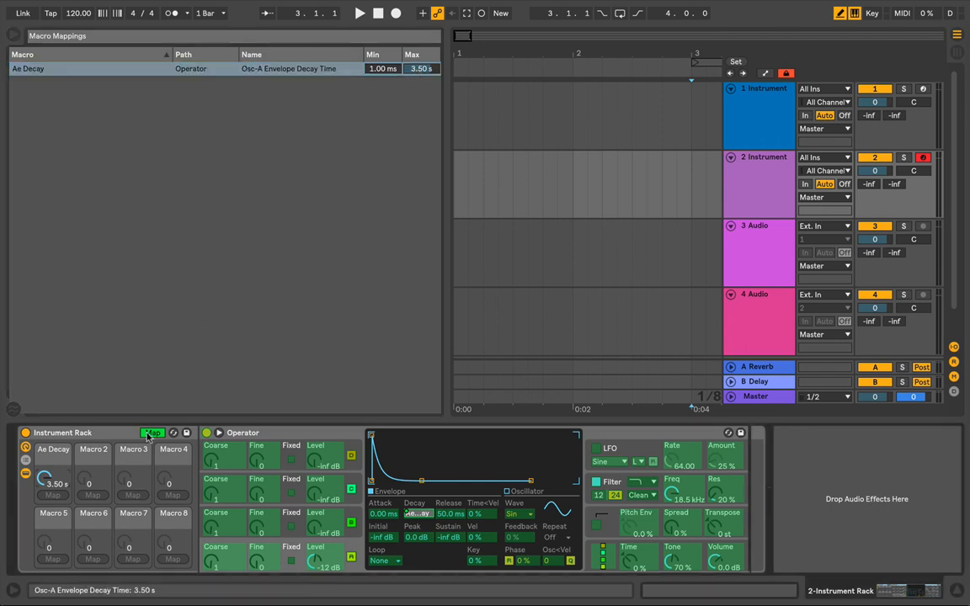
drag(53, 487, 53, 527)
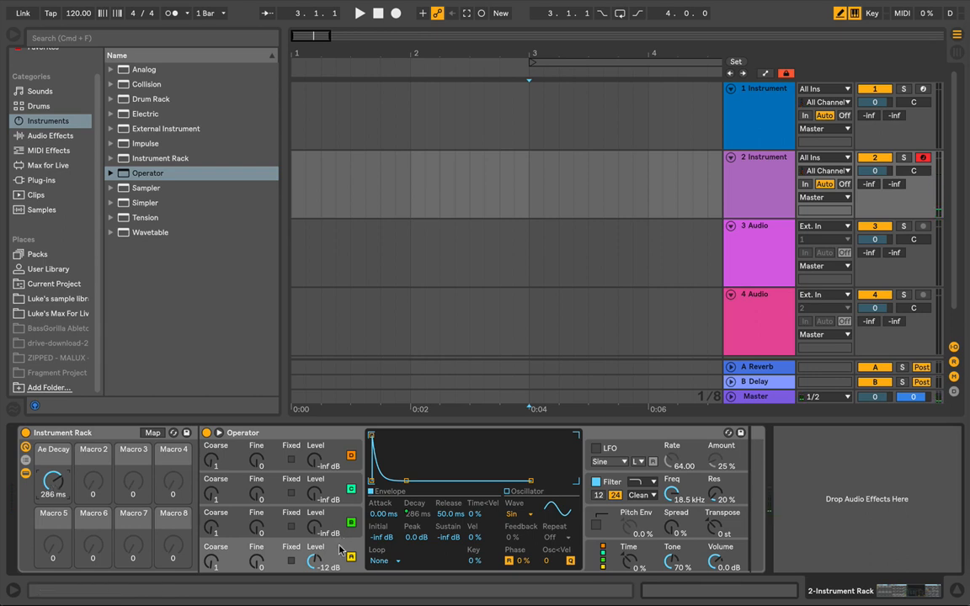
Enable Operator's pitch envelope at 100 % and map its decay time to Macro 2.
click(597, 526)
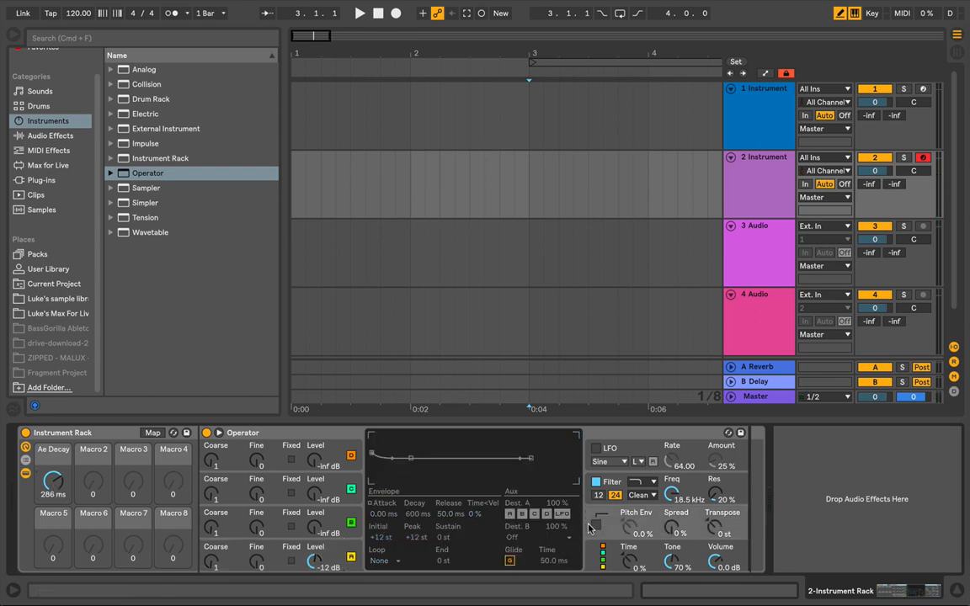
drag(629, 526, 628, 455)
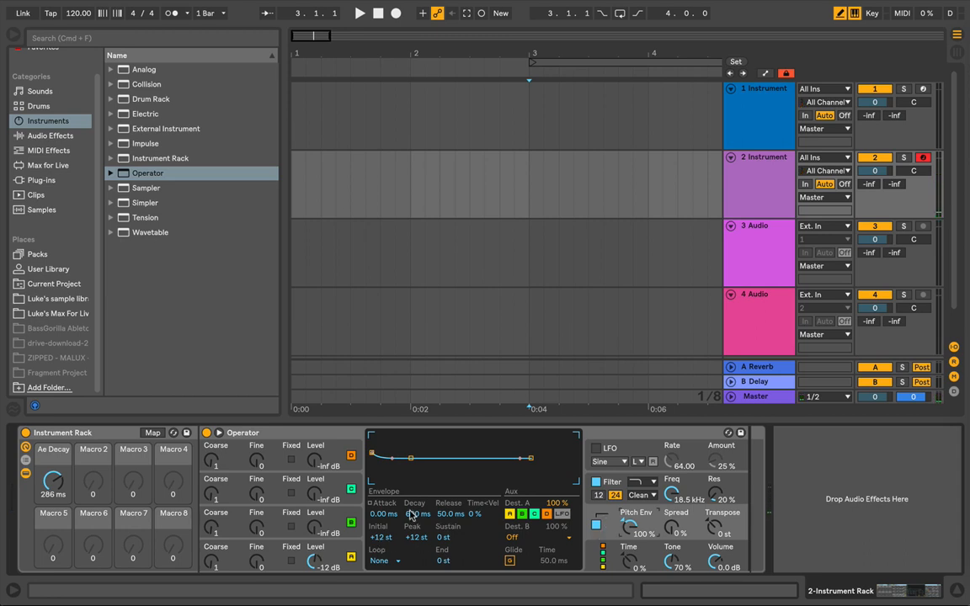
click(151, 432)
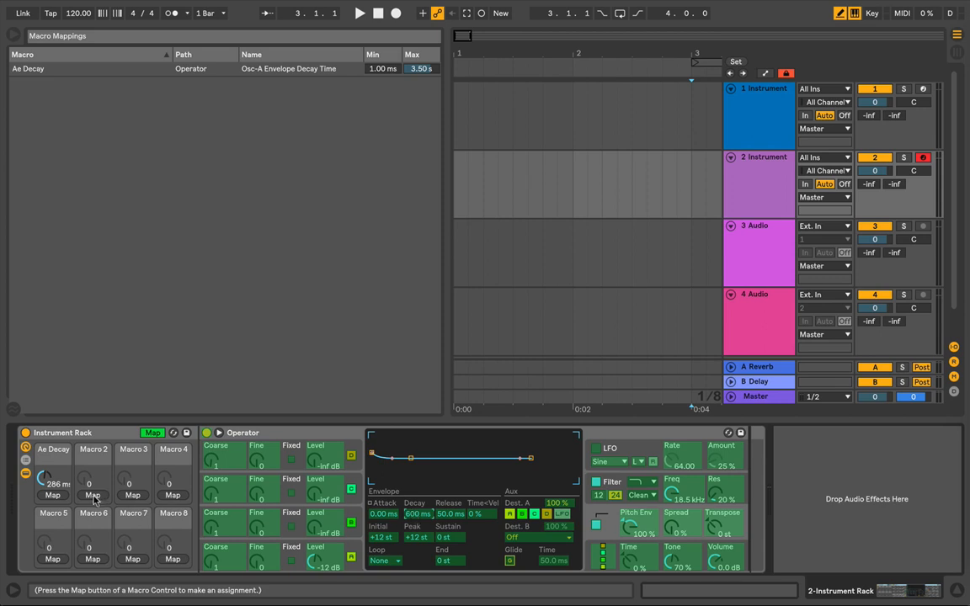
click(92, 495)
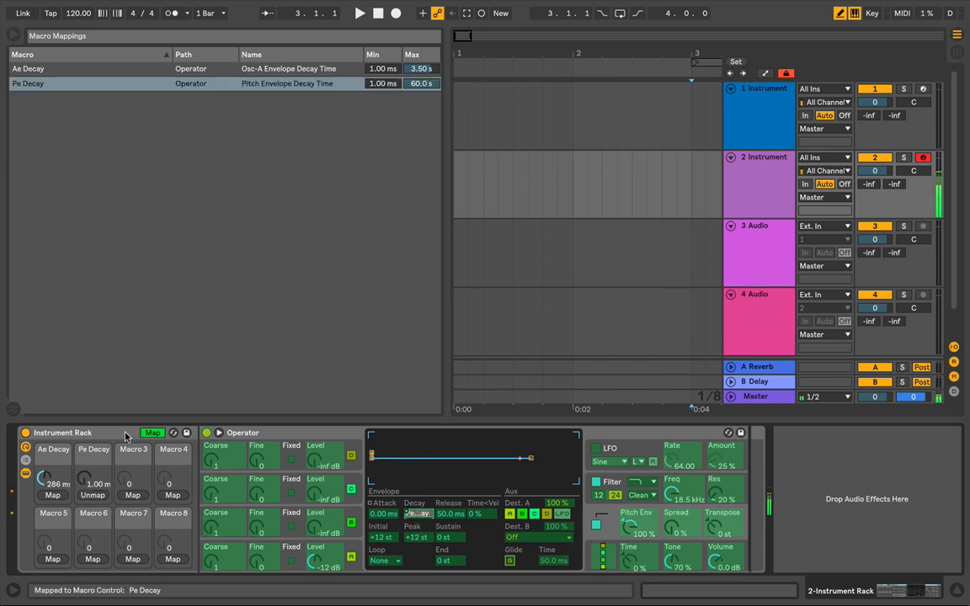
drag(83, 479, 83, 447)
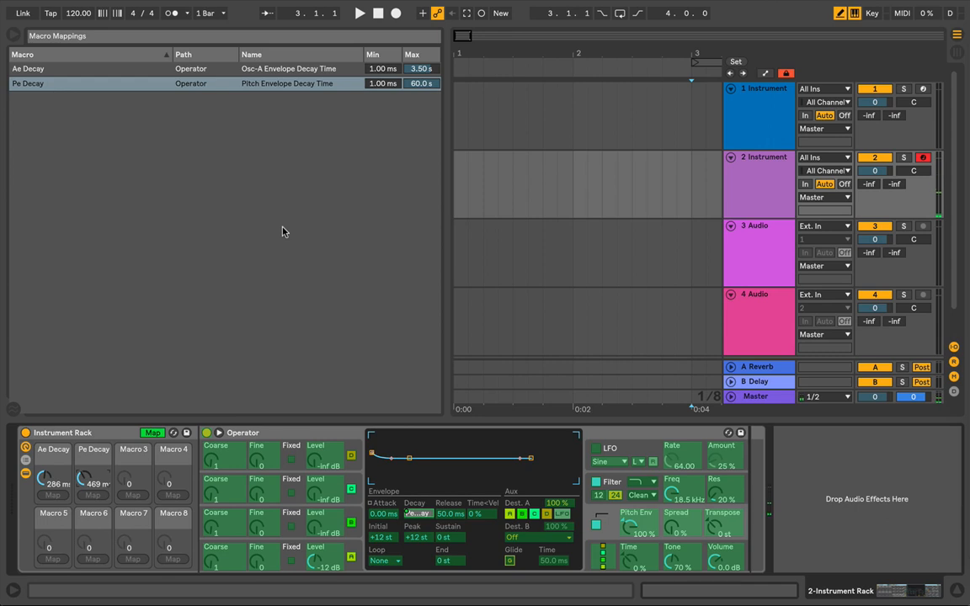
Limit the Pe Decay mapping's maximum to 300 ms and set the Pe Decay macro to 128 ms.
click(417, 85)
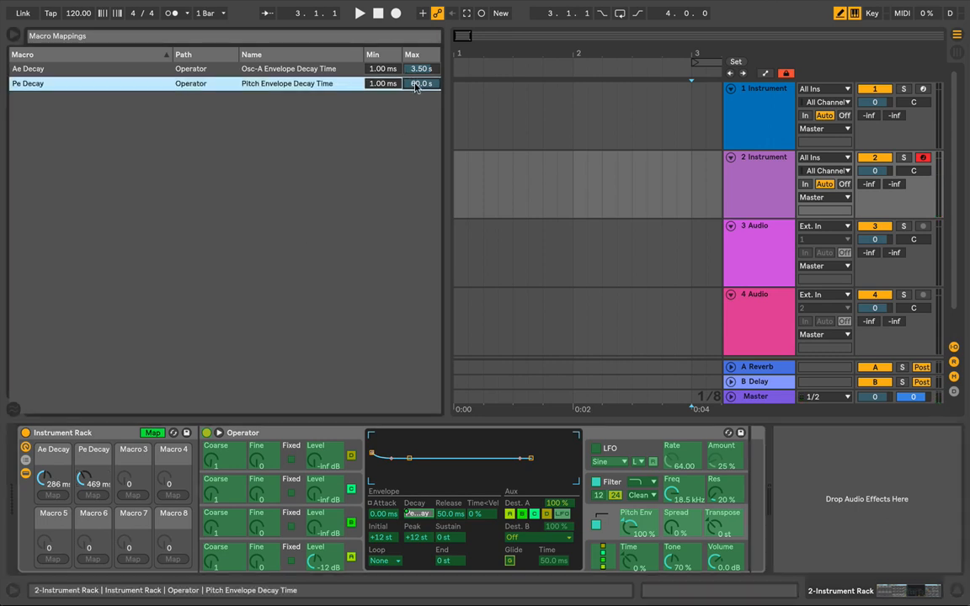
text(300)
key(Return)
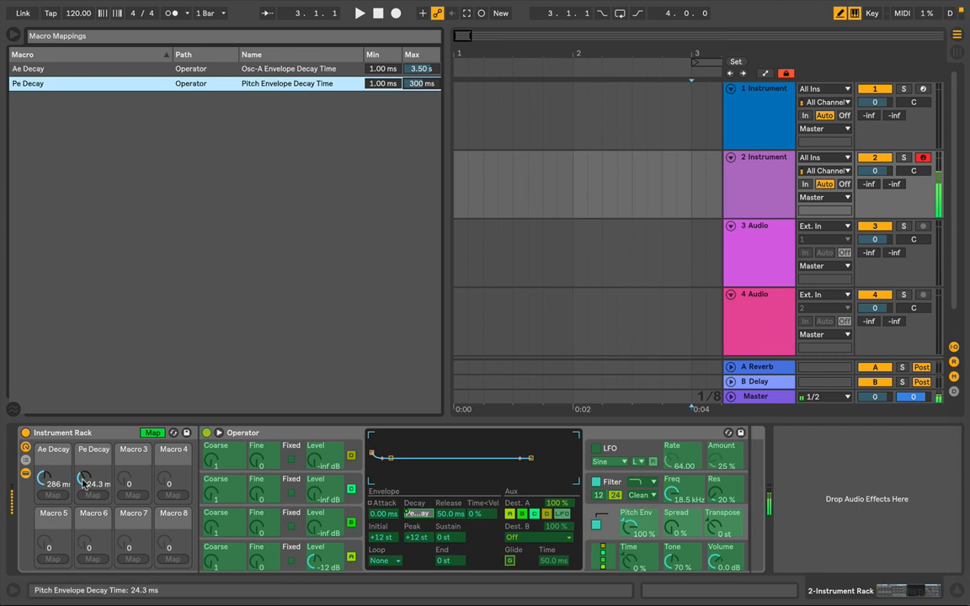
drag(84, 480, 85, 405)
drag(84, 480, 84, 516)
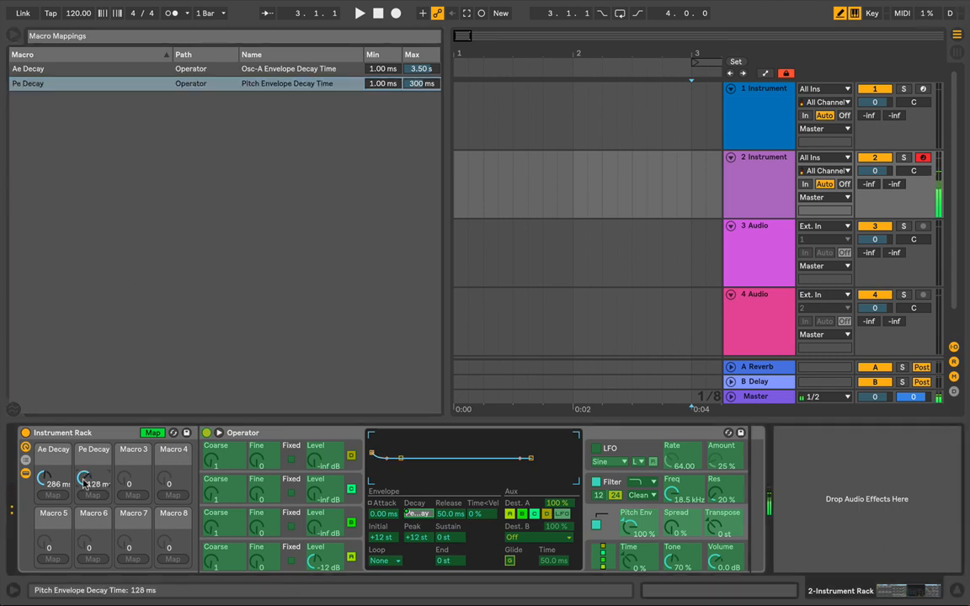
Leave macro mapping, set the Ae Decay macro to 579 ms and Pe Decay to 183 ms while auditioning notes.
click(152, 434)
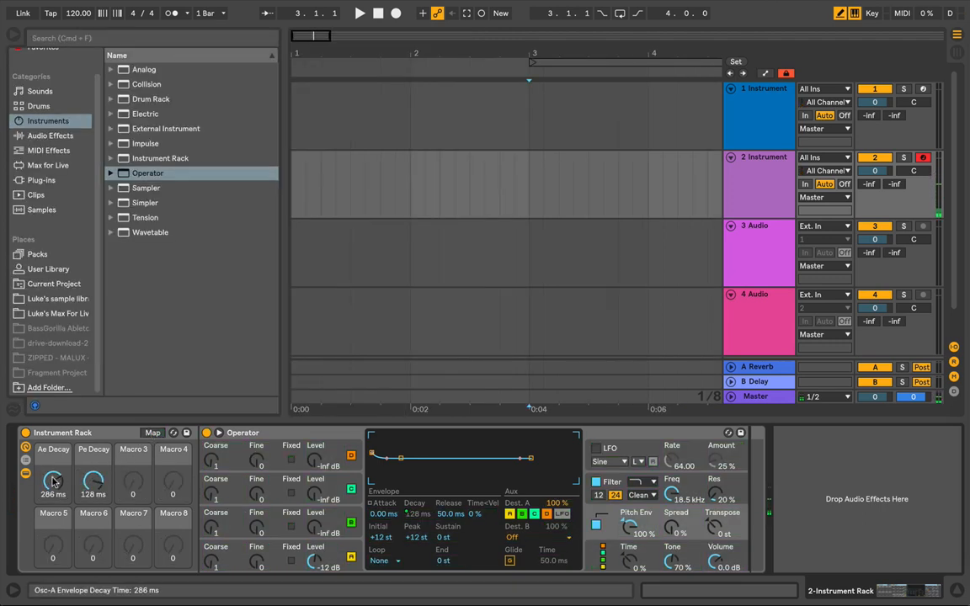
drag(53, 482, 53, 438)
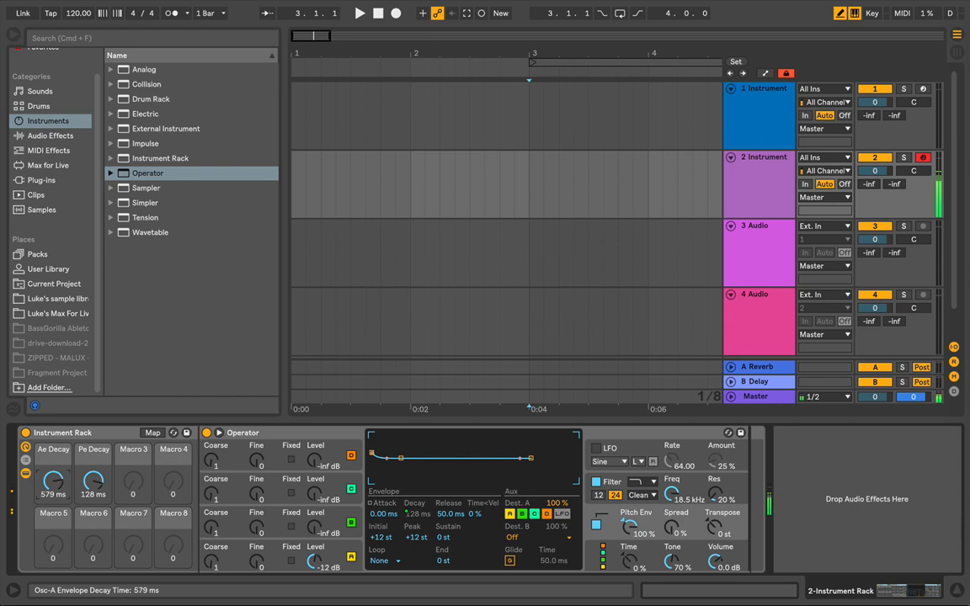
mouse_move(93, 482)
mouse_down()
mouse_move(94, 455)
mouse_move(93, 463)
mouse_up()
key(z)
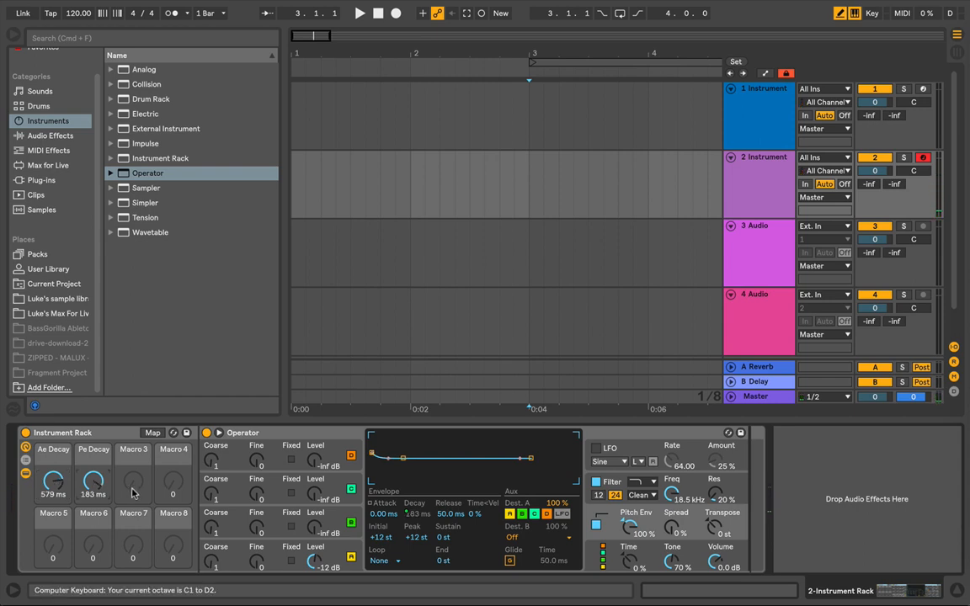
key(a)
key(z)
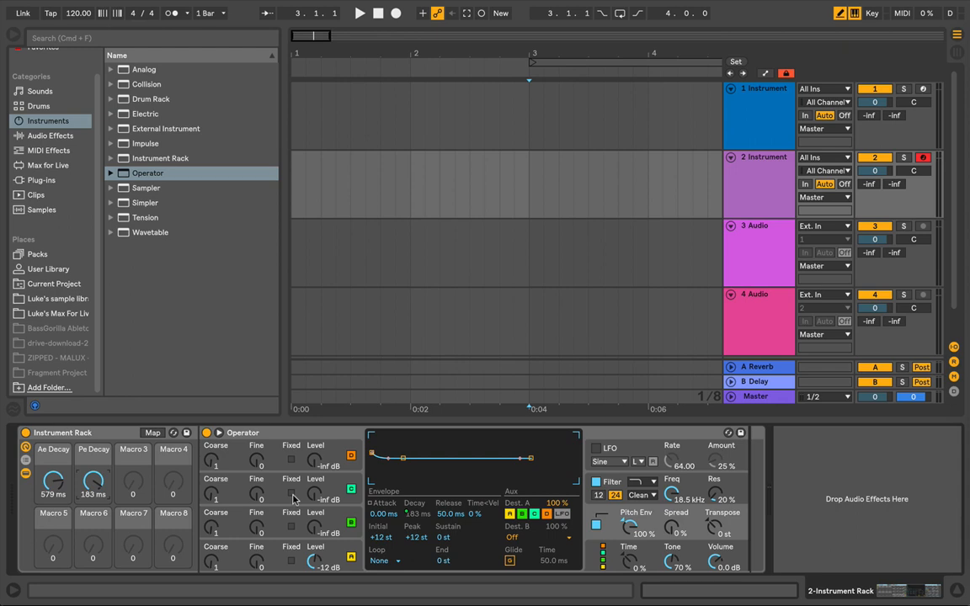
Raise oscillator B's level to -20 dB and map that level to Macro 3.
click(330, 521)
click(335, 552)
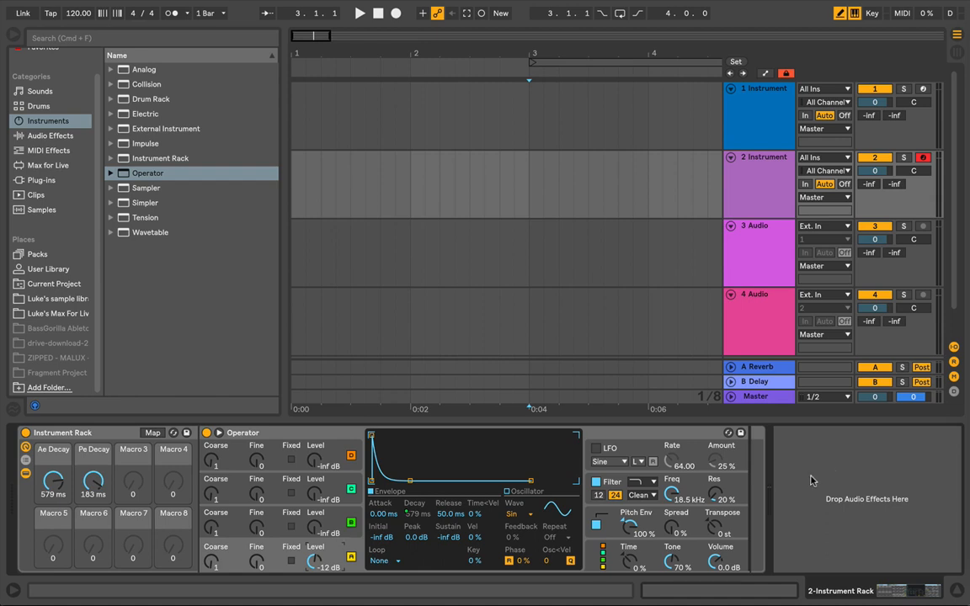
click(331, 518)
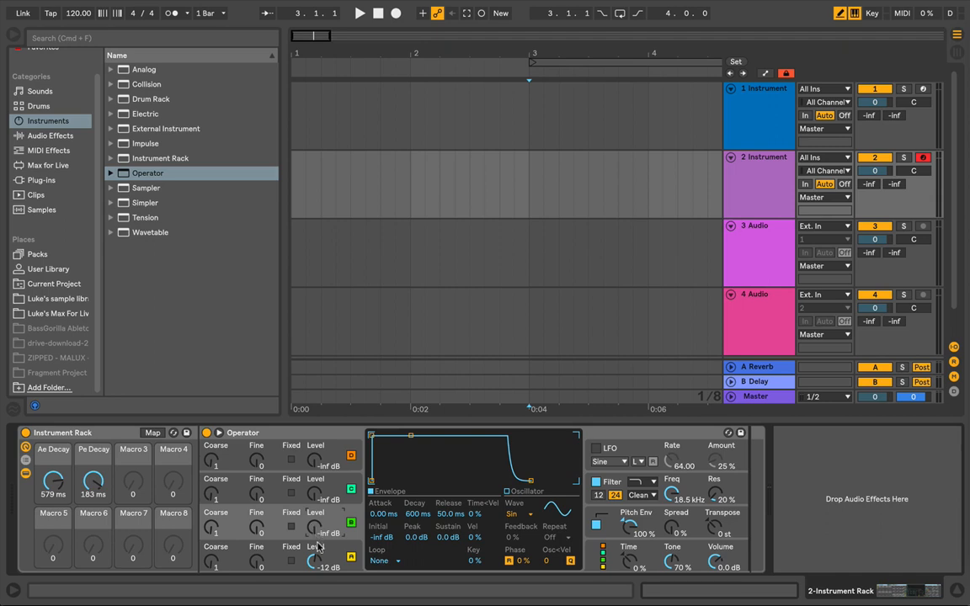
mouse_move(313, 535)
mouse_down()
mouse_move(313, 480)
mouse_move(313, 554)
mouse_up()
click(153, 433)
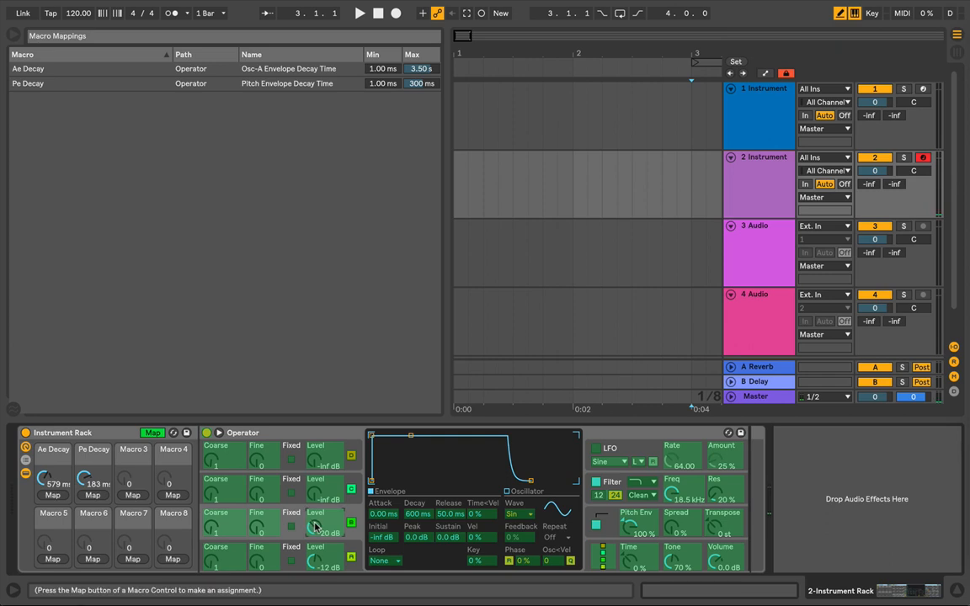
click(132, 495)
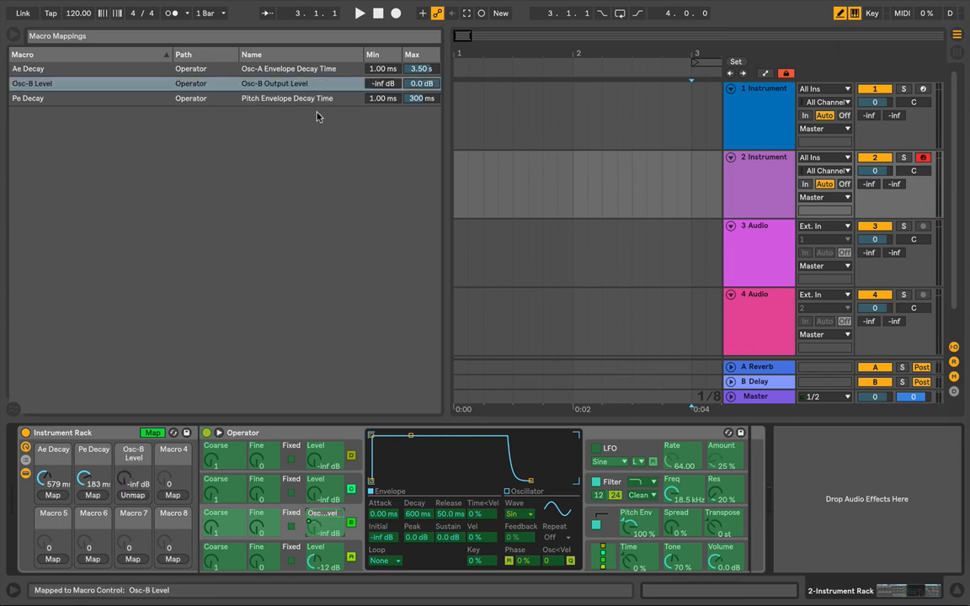
Limit the Osc-B Level mapping's maximum to -20 dB, leave macro mapping and turn the Osc-B Level macro fully up.
click(412, 84)
text(-)
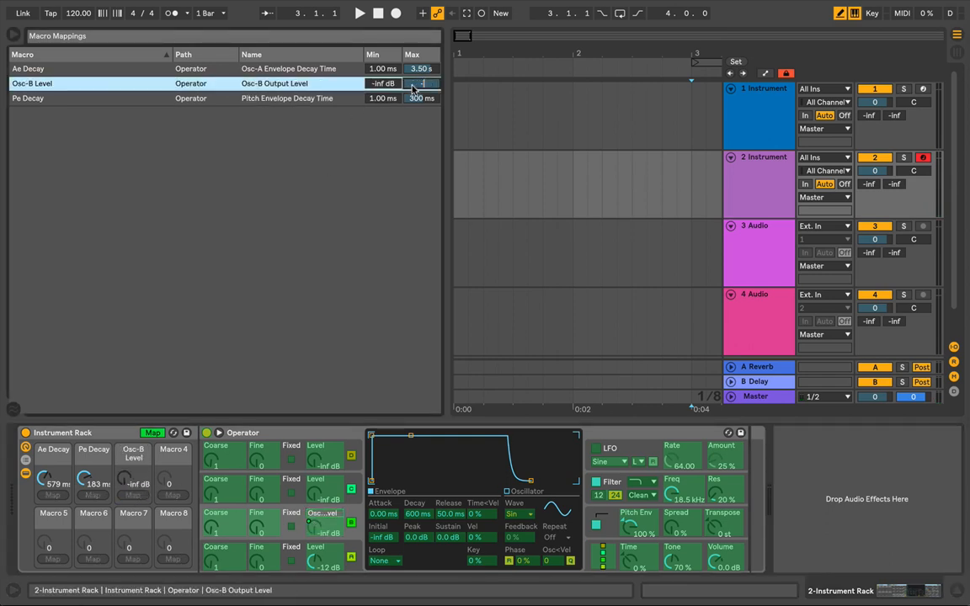
text(20)
key(Return)
click(148, 433)
drag(133, 480, 133, 418)
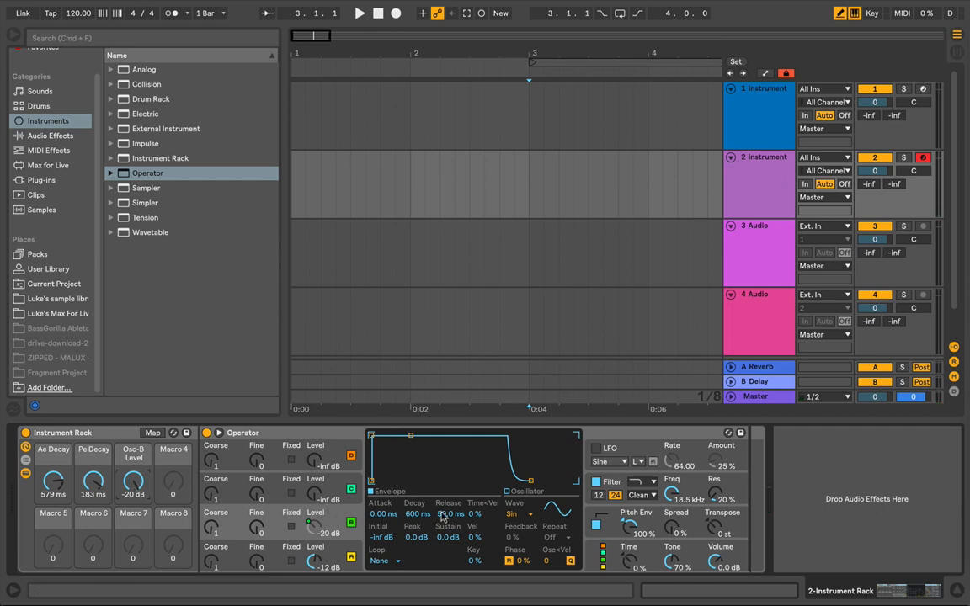
Lower oscillator B's envelope sustain to -inf dB and shorten its decay to 80.1 ms.
drag(449, 537, 449, 573)
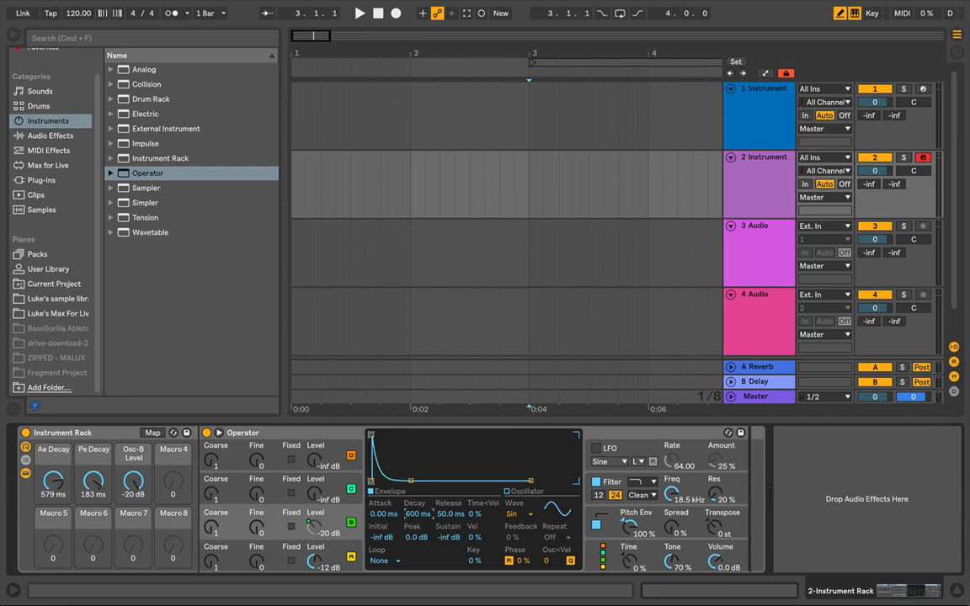
mouse_move(416, 514)
mouse_down()
mouse_move(416, 467)
mouse_move(417, 514)
mouse_up()
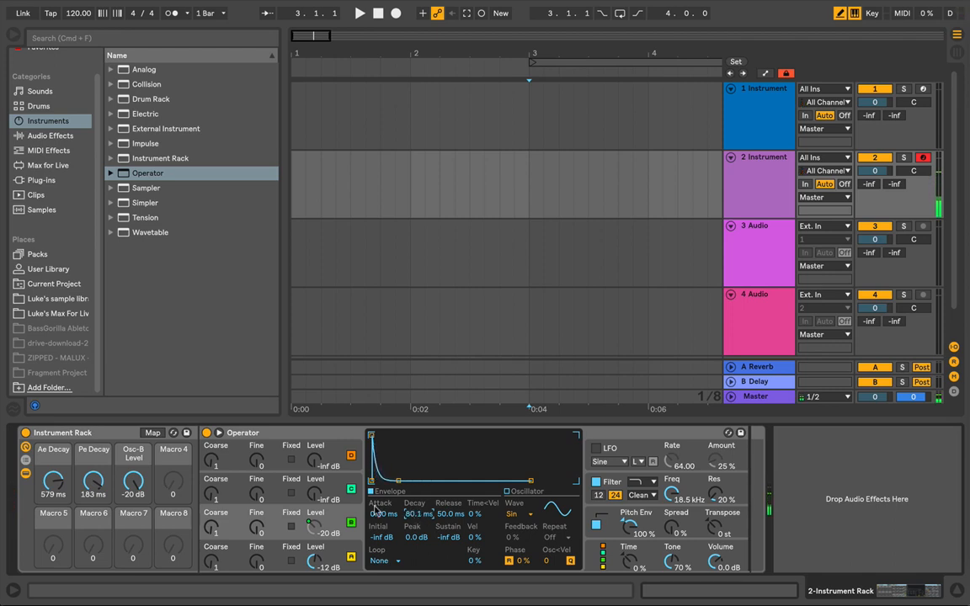
Map oscillator B's envelope decay time to Macro 4 and set the Be Decay macro to 117 ms.
click(153, 433)
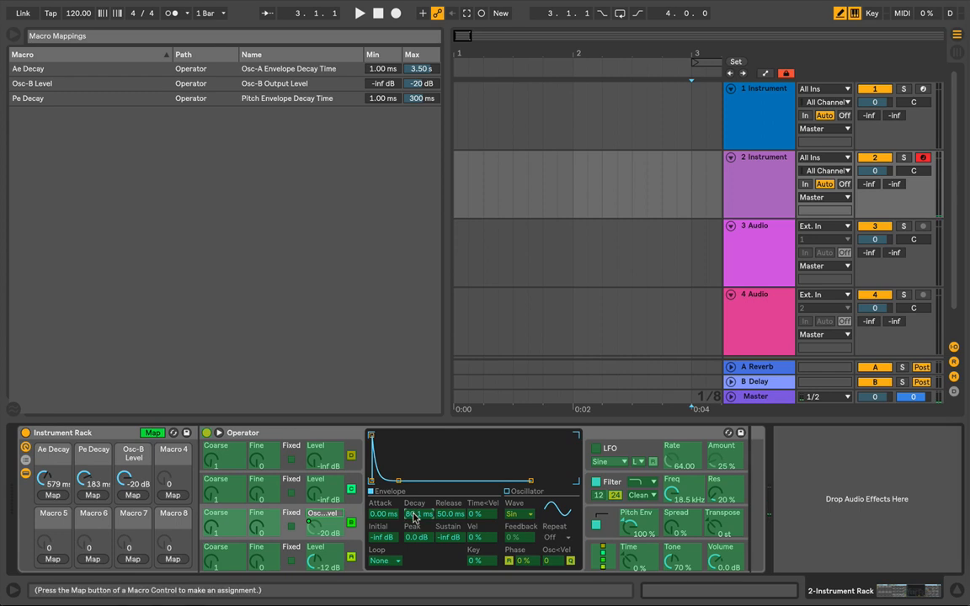
click(156, 451)
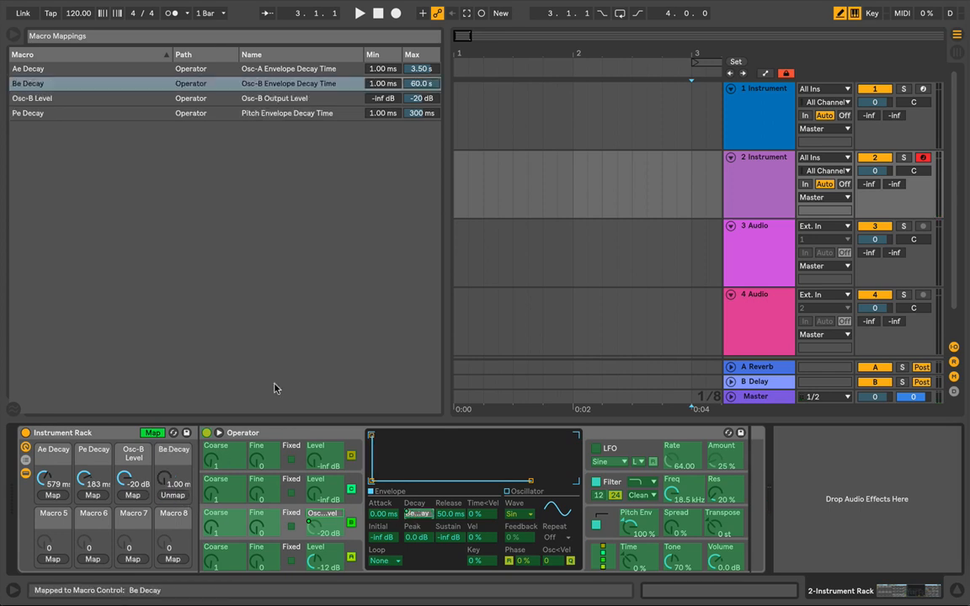
click(153, 433)
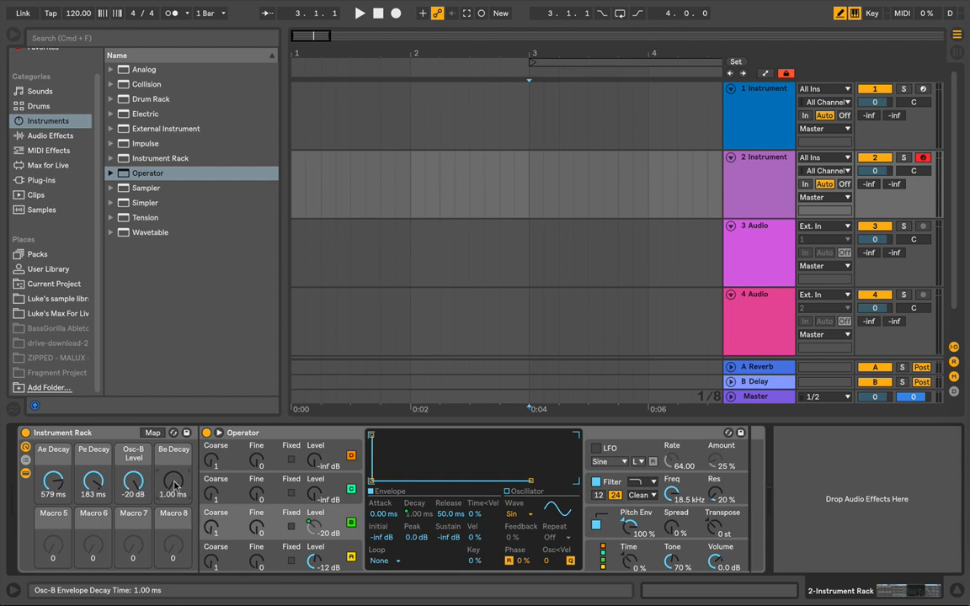
drag(173, 480, 174, 460)
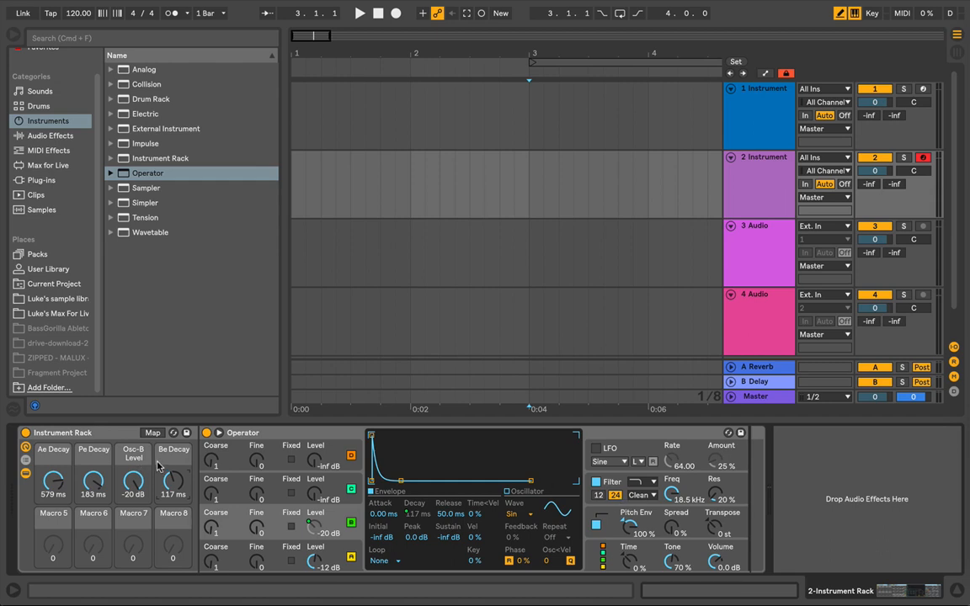
Raise the Osc-B Level mapping's maximum to 0.0 dB and set the Osc-B Level macro to -8.5 dB.
click(152, 433)
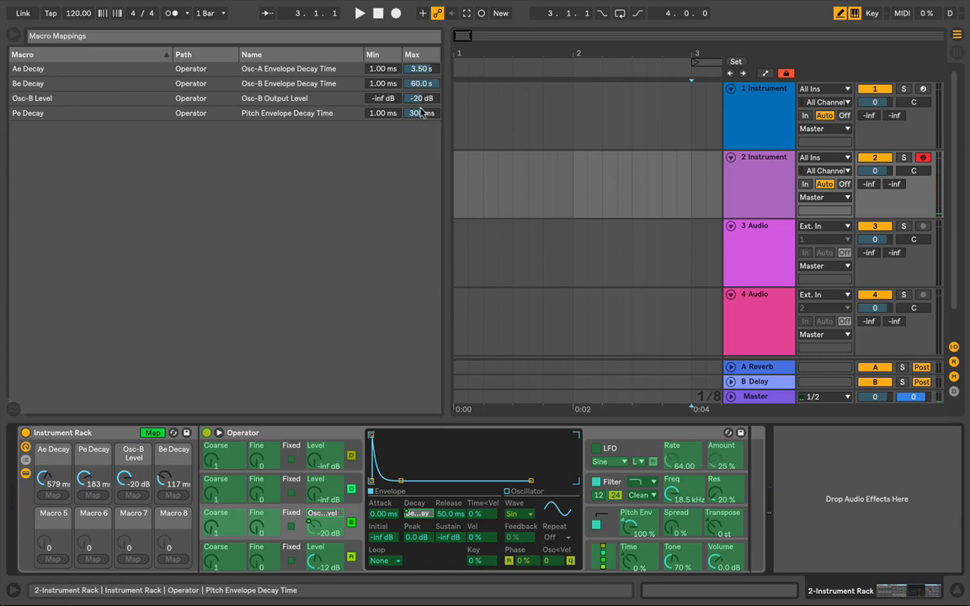
drag(414, 100, 413, 59)
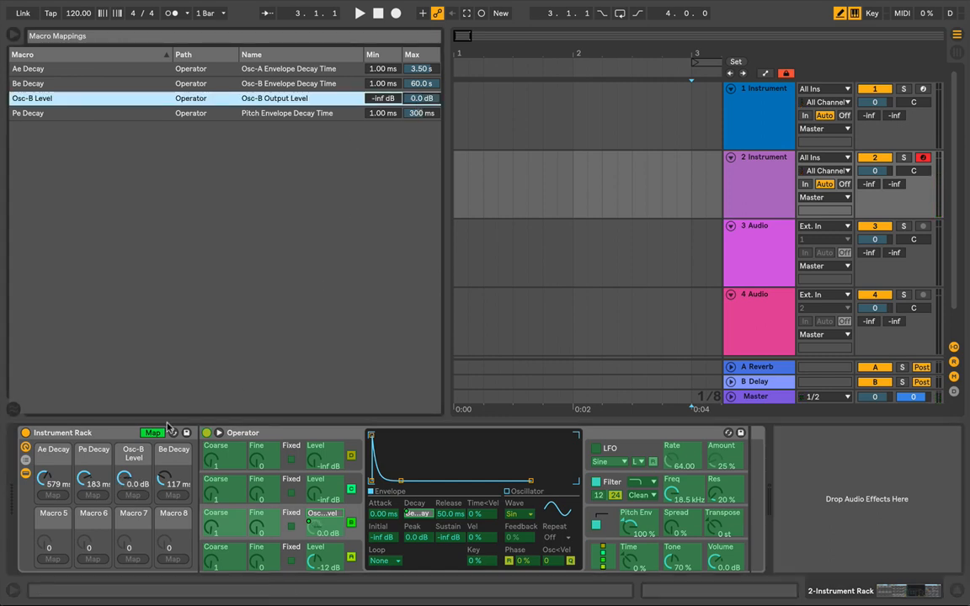
drag(128, 481, 128, 491)
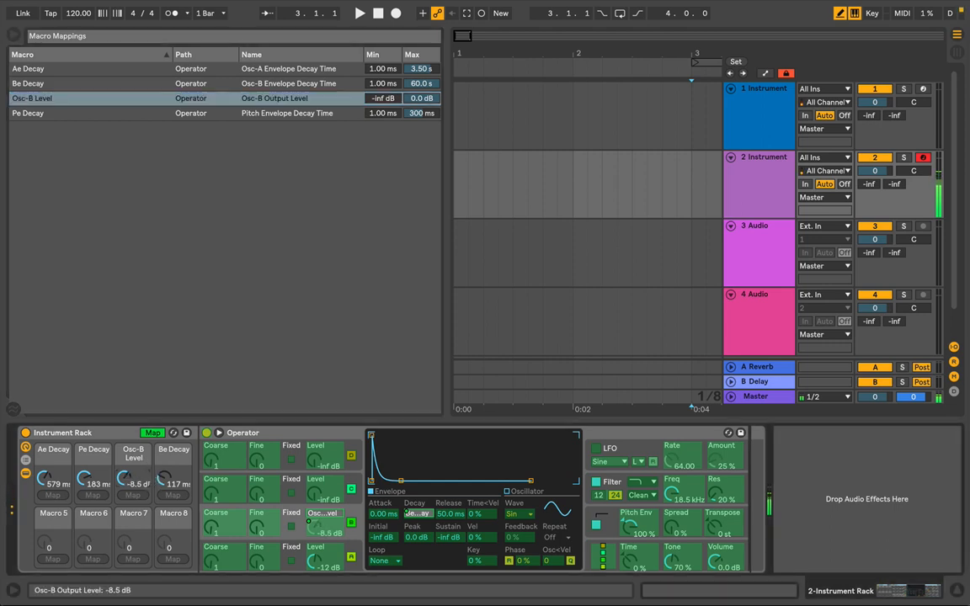
click(153, 432)
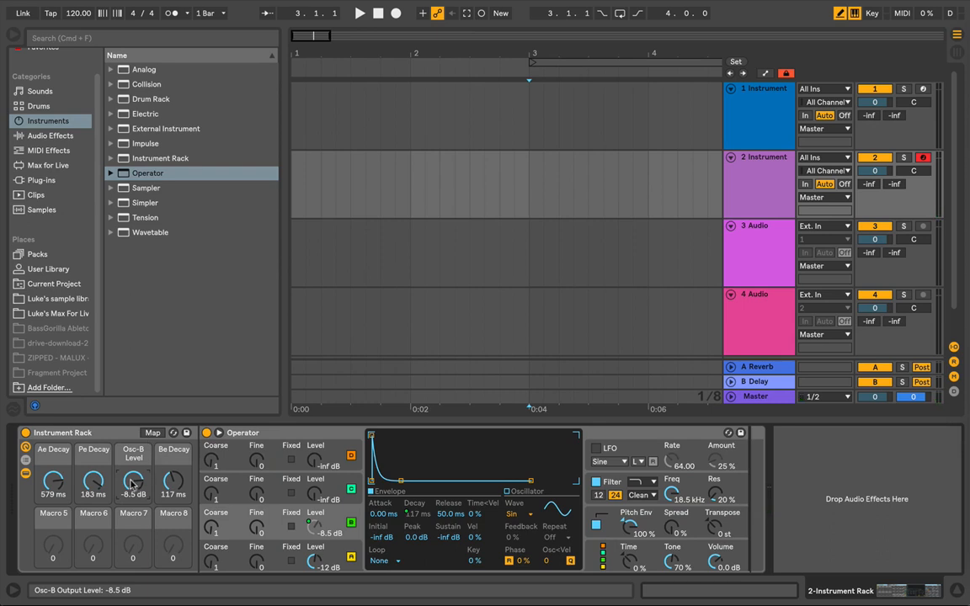
Set the Osc-B Level macro to -12 dB and Be Decay to 332 ms while auditioning notes.
key(a)
drag(133, 484, 133, 497)
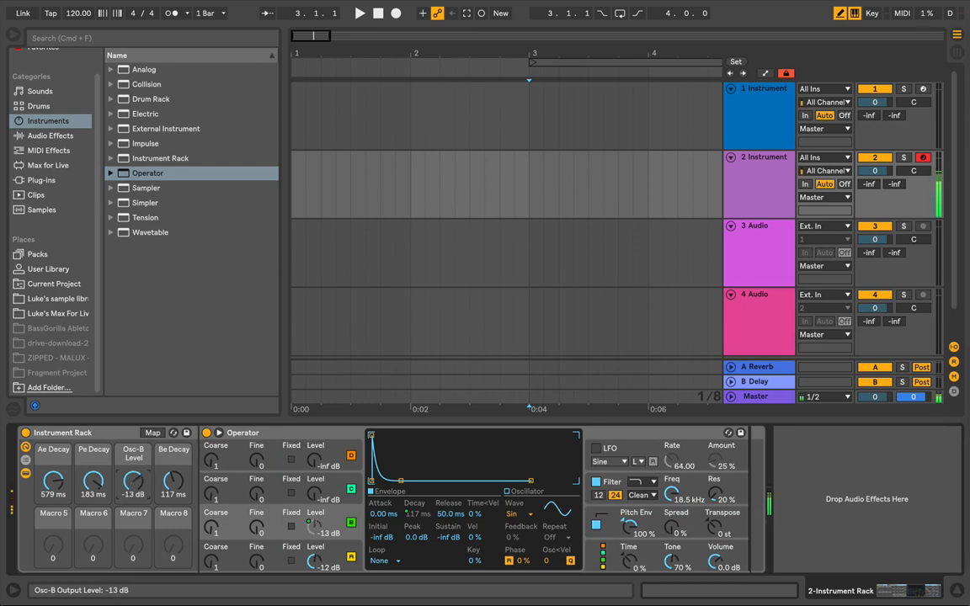
drag(419, 514, 418, 457)
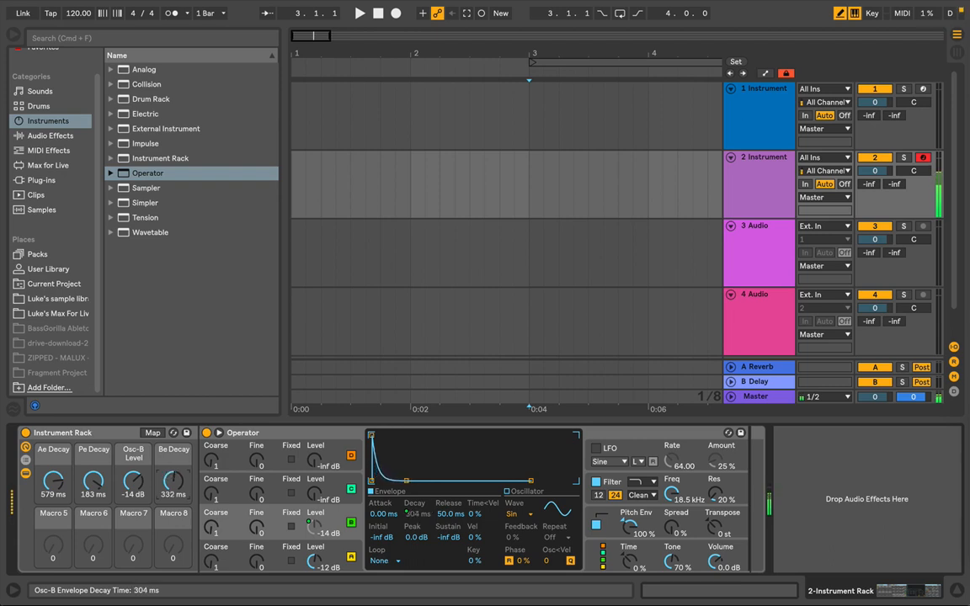
click(128, 488)
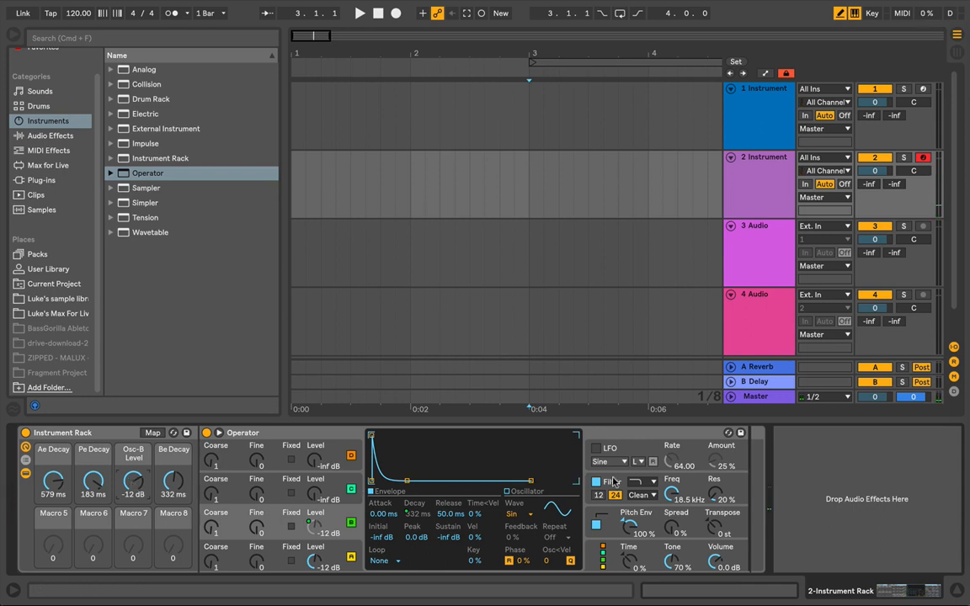
In Operator's filter settings, set the shaper to Soft with a shaper drive of 12.0 dB.
click(614, 483)
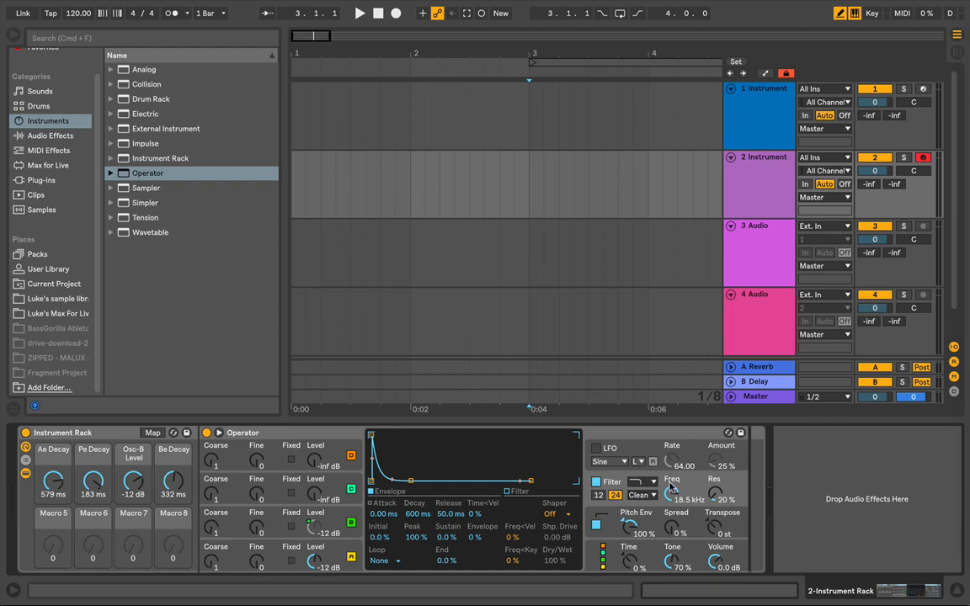
mouse_move(671, 495)
mouse_down()
mouse_move(672, 566)
mouse_move(671, 494)
mouse_up()
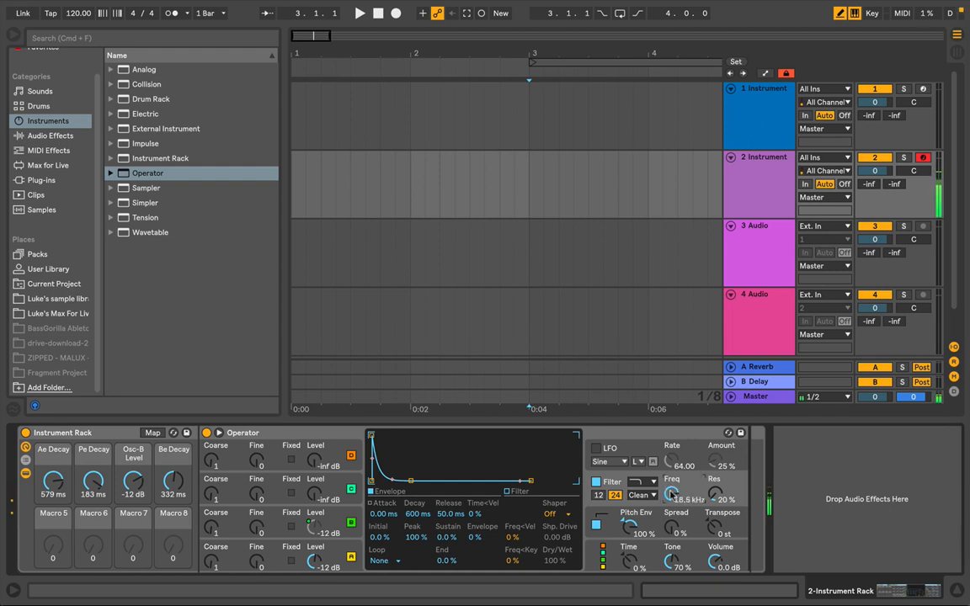
click(559, 513)
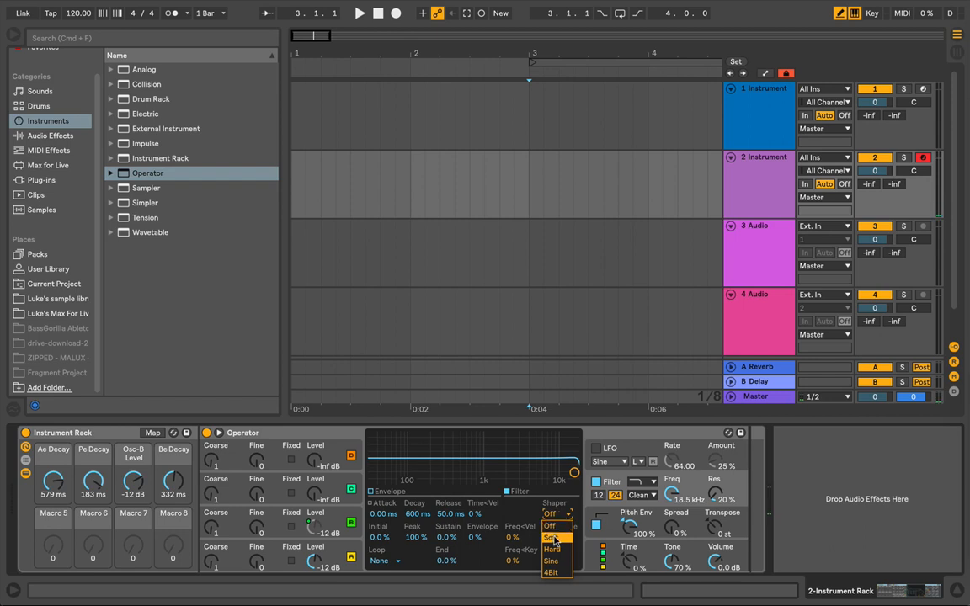
click(553, 539)
click(558, 514)
click(557, 537)
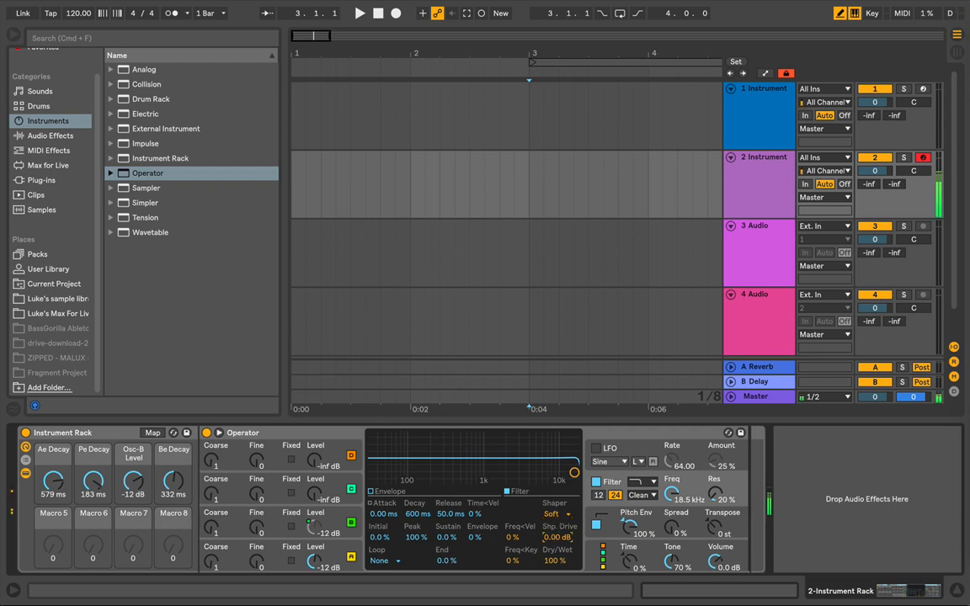
drag(552, 544, 551, 505)
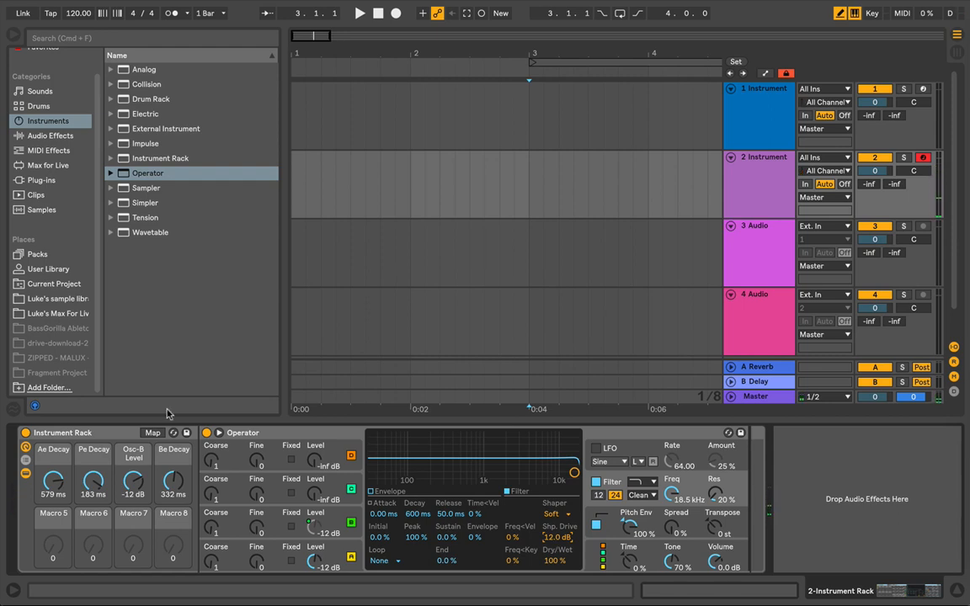
Map the filter's shaper drive to Macro 5 and set the Shaper Drive macro to 12.0 dB.
click(152, 433)
click(551, 540)
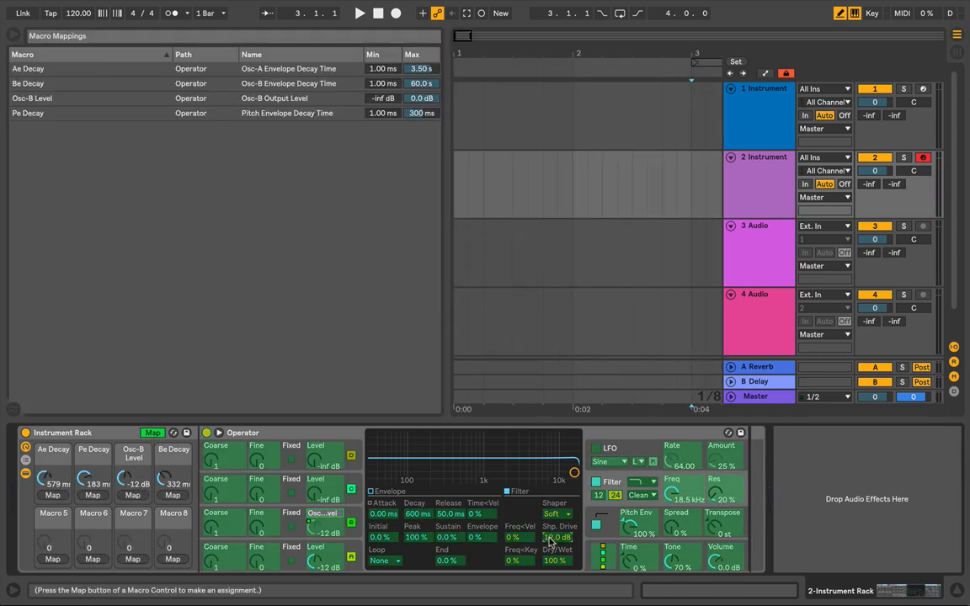
click(46, 510)
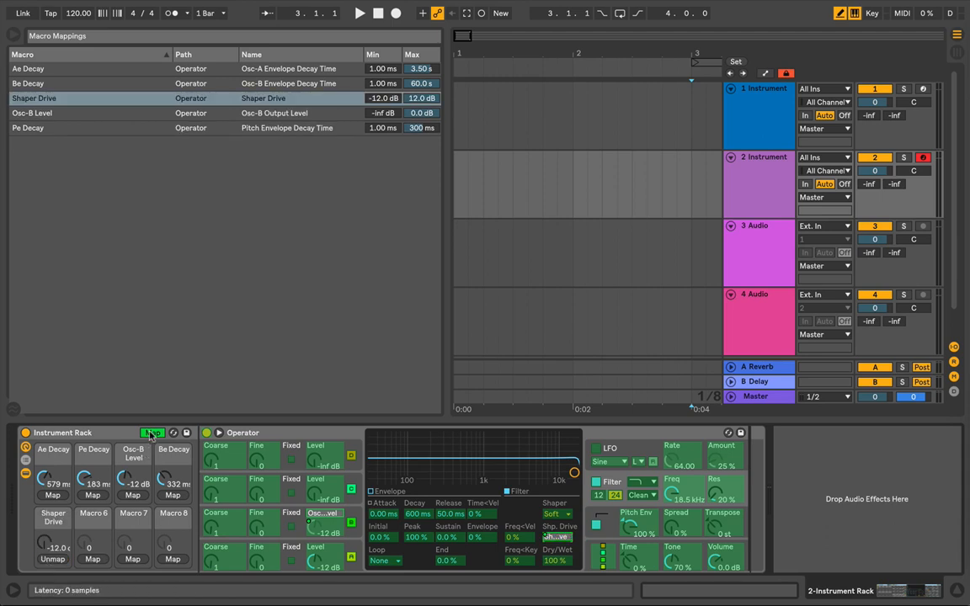
click(153, 433)
drag(51, 548, 51, 472)
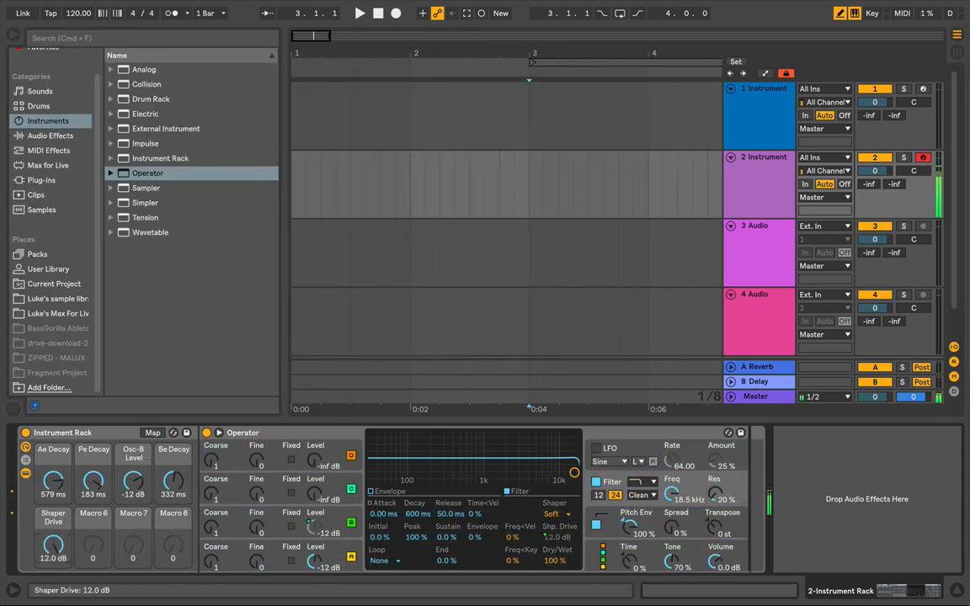
Try the Hard shaper type and lower the Shaper Drive macro to 0.28 dB while auditioning notes.
click(552, 514)
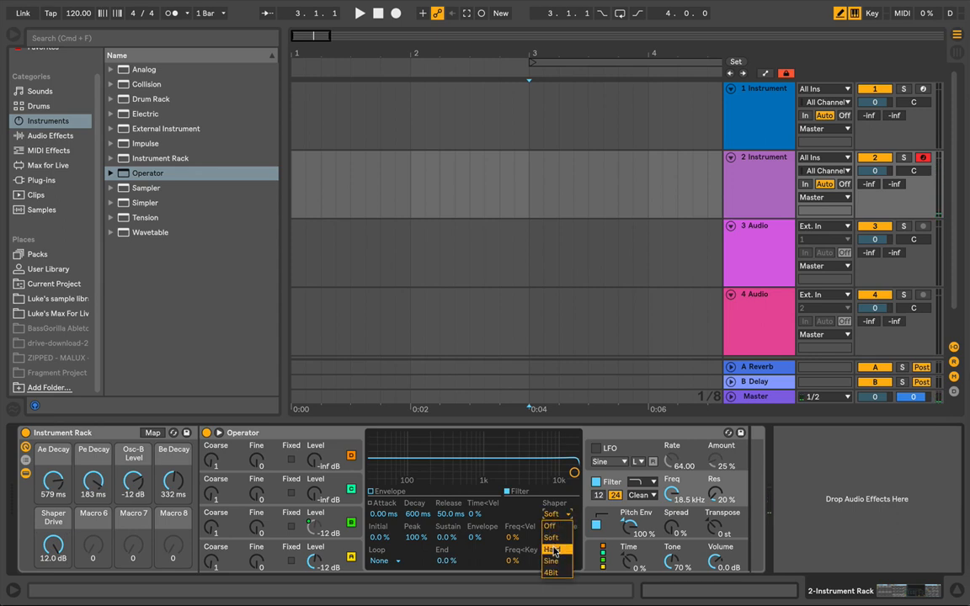
click(552, 552)
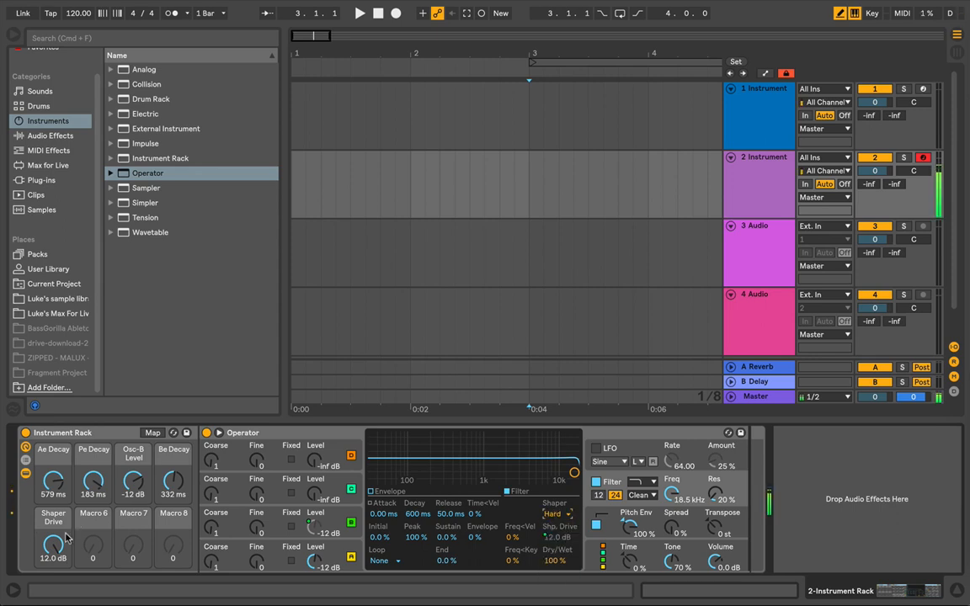
drag(53, 544, 54, 600)
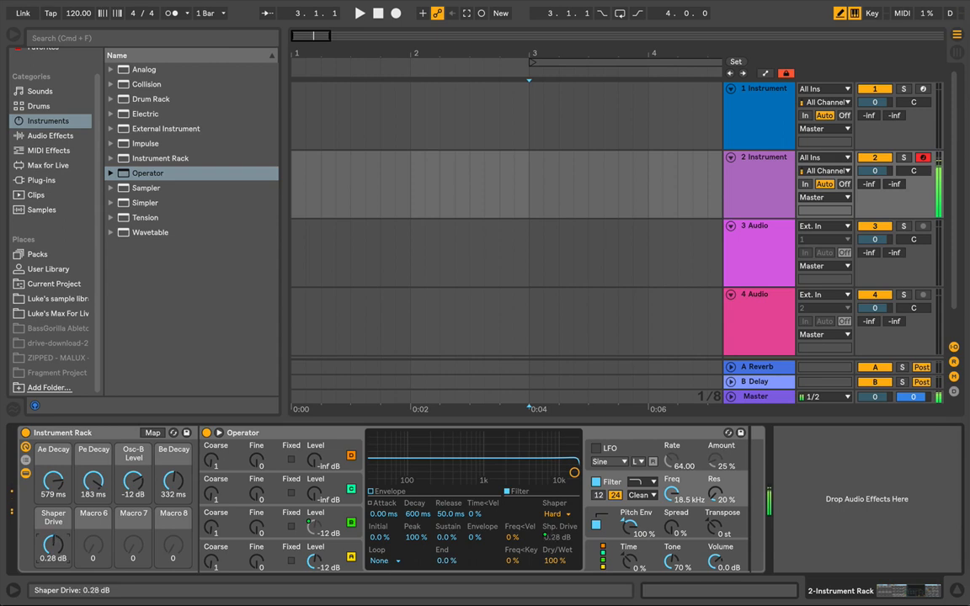
Try the Sine shaper type and raise the Shaper Drive macro to 12.0 dB while auditioning notes.
click(552, 517)
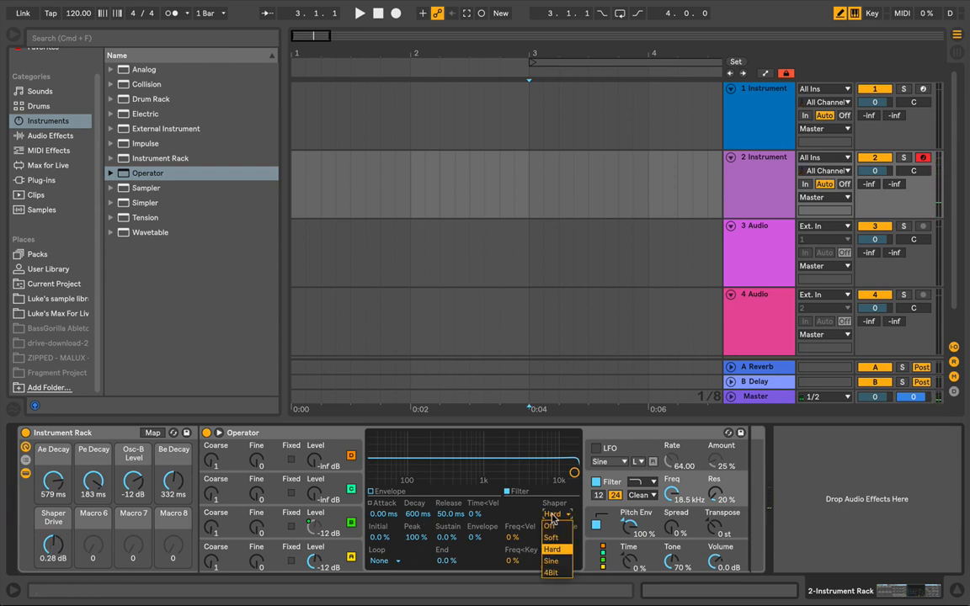
click(556, 561)
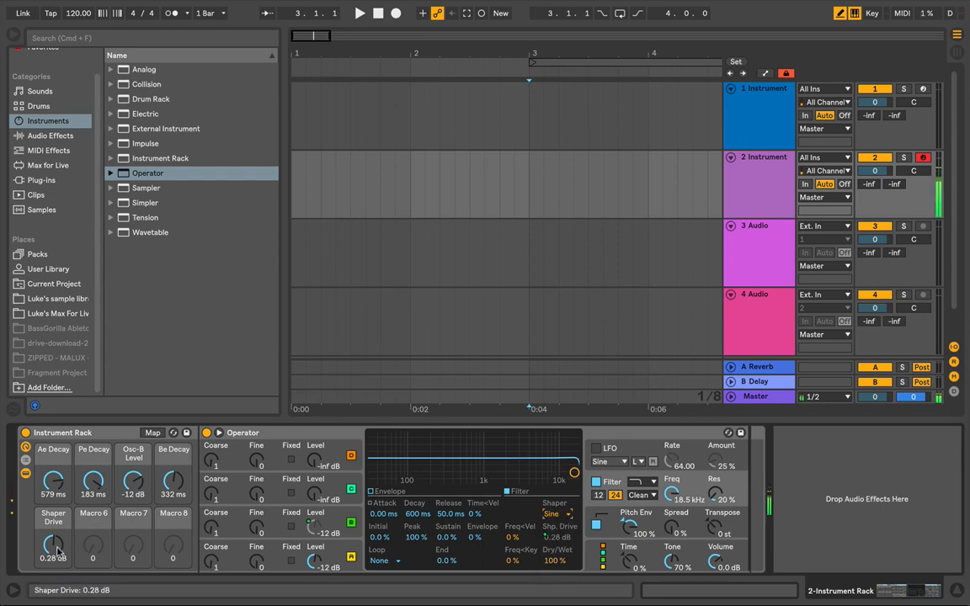
drag(53, 543, 53, 488)
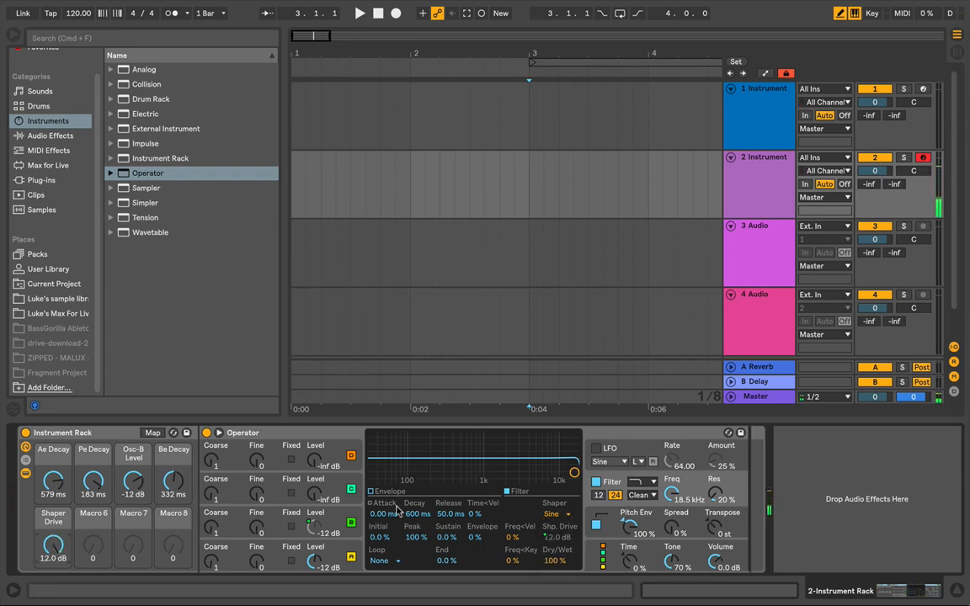
Set the filter's shaper type to Hard and the Shaper Drive macro to 4.25 dB.
click(553, 513)
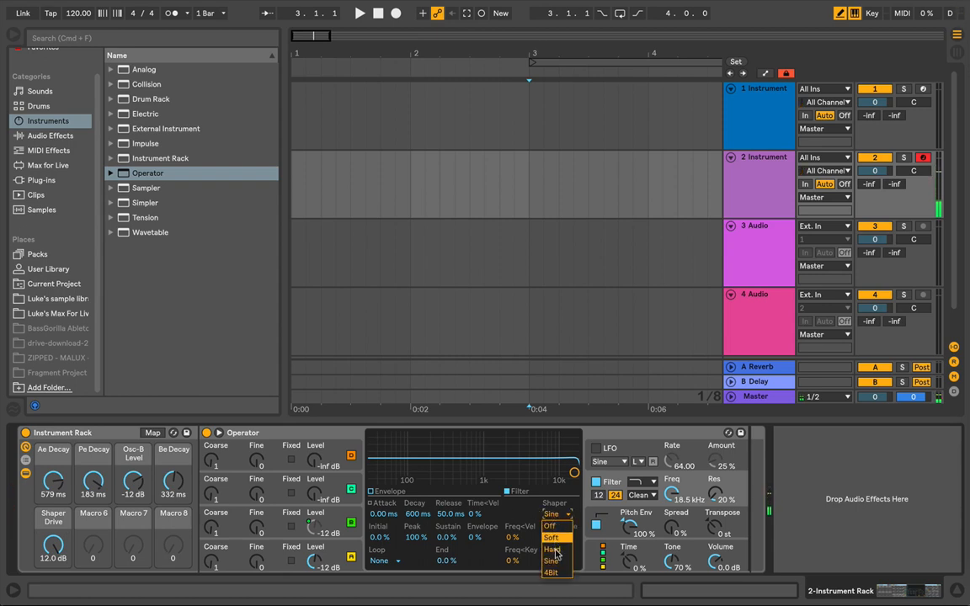
click(553, 550)
drag(53, 546, 53, 578)
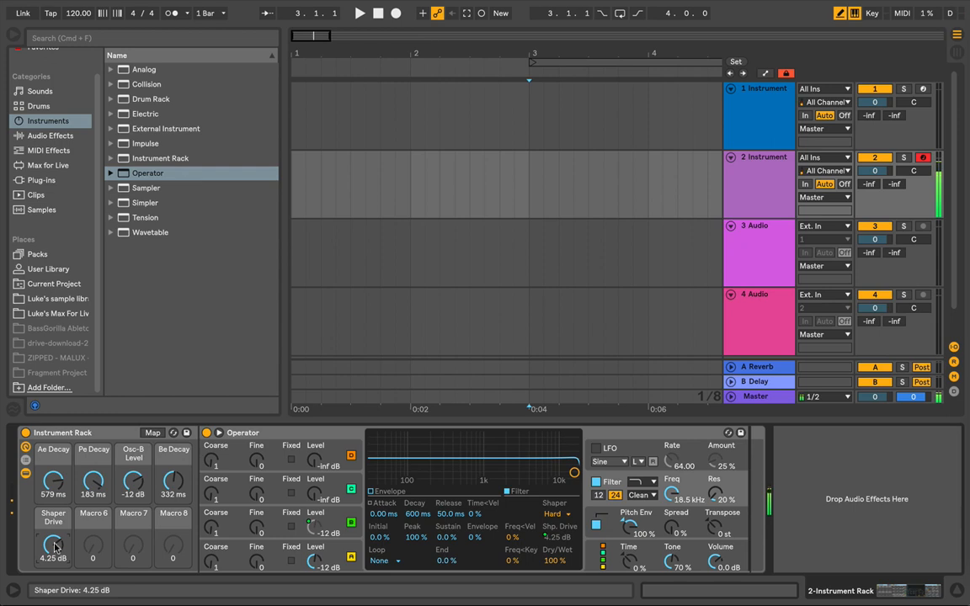
Try the macros at 117 ms for Be Decay, -9.4 dB for Osc-B Level and 1.10 s for Ae Decay.
drag(174, 478, 133, 477)
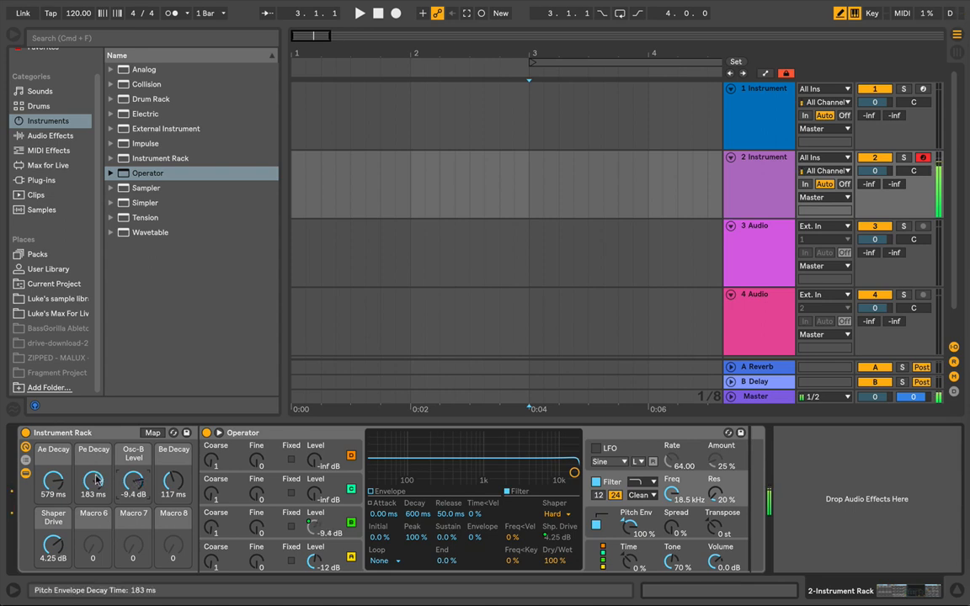
mouse_move(53, 480)
mouse_down()
mouse_move(53, 463)
mouse_move(53, 473)
mouse_up()
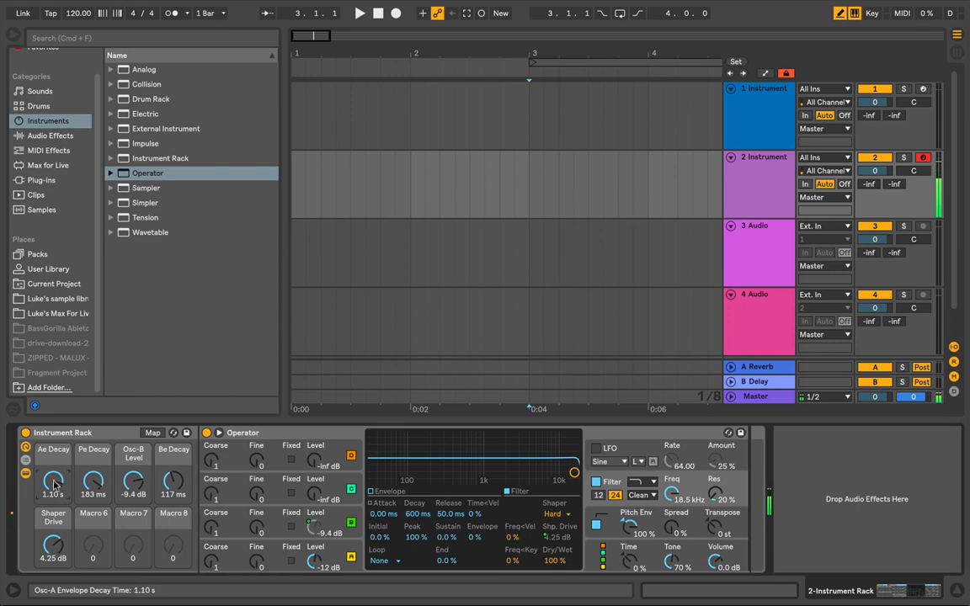
Set oscillator B's coarse tuning to 4, Osc-B Level to -13 dB, Be Decay to 58.7 ms and Ae Decay to 509 ms.
click(212, 531)
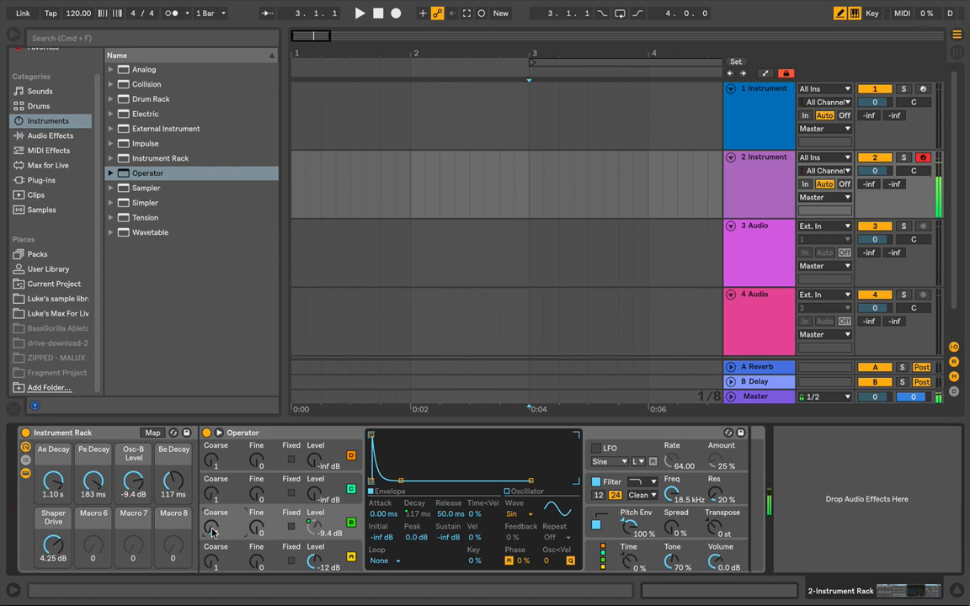
drag(212, 532, 209, 533)
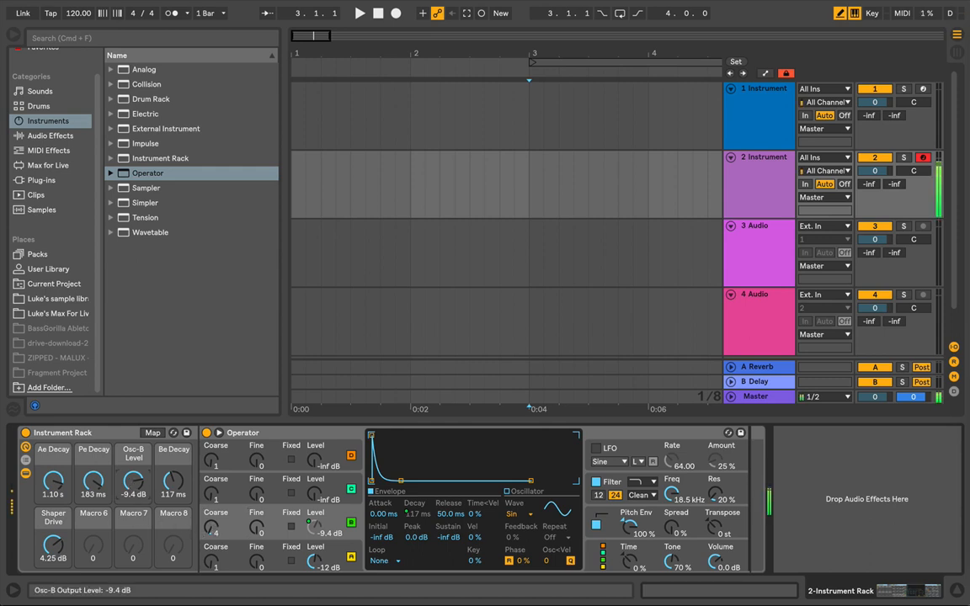
drag(133, 480, 174, 487)
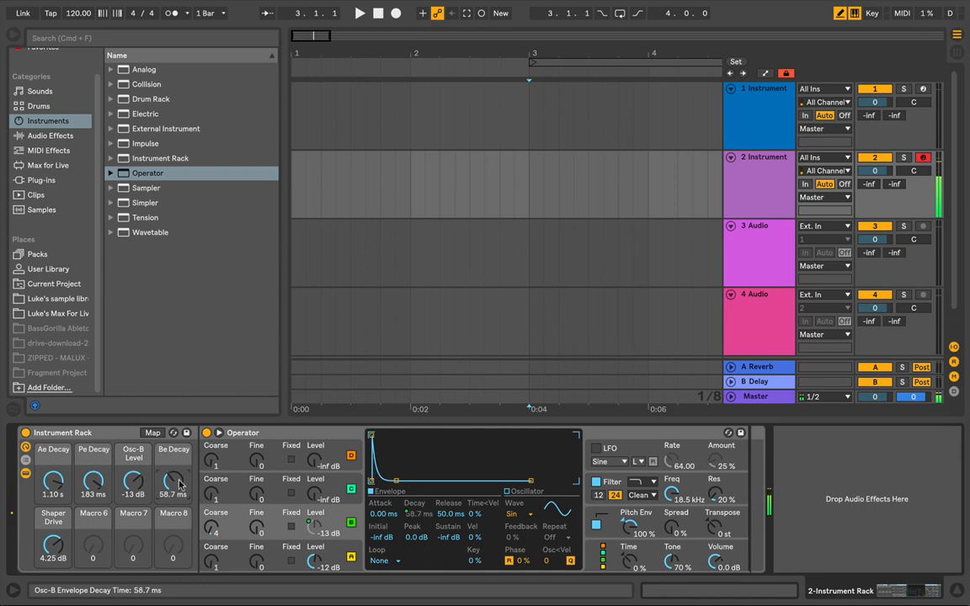
drag(54, 482, 53, 499)
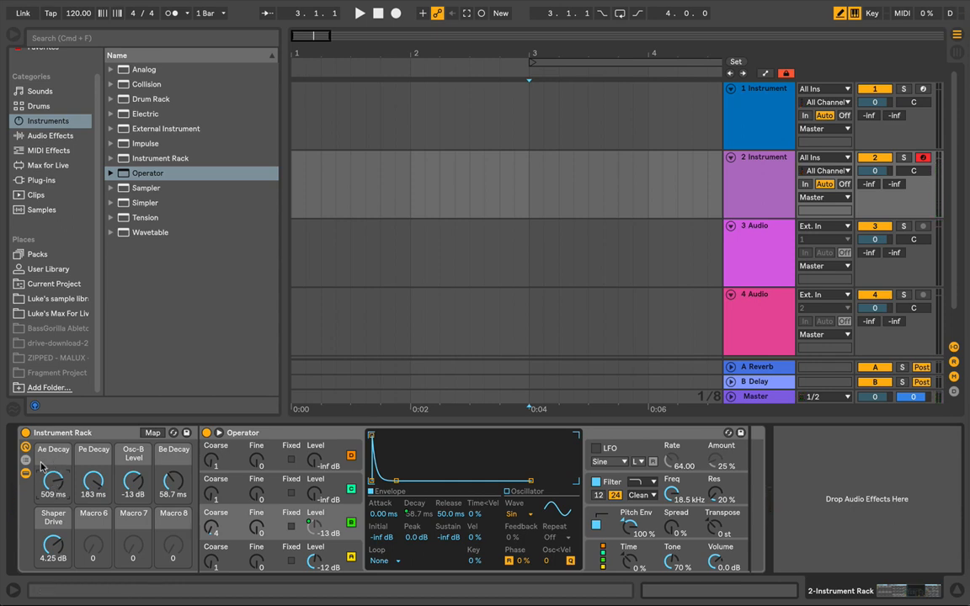
Reveal the Instrument Rack's chain list and add a second Operator as a new chain.
click(25, 460)
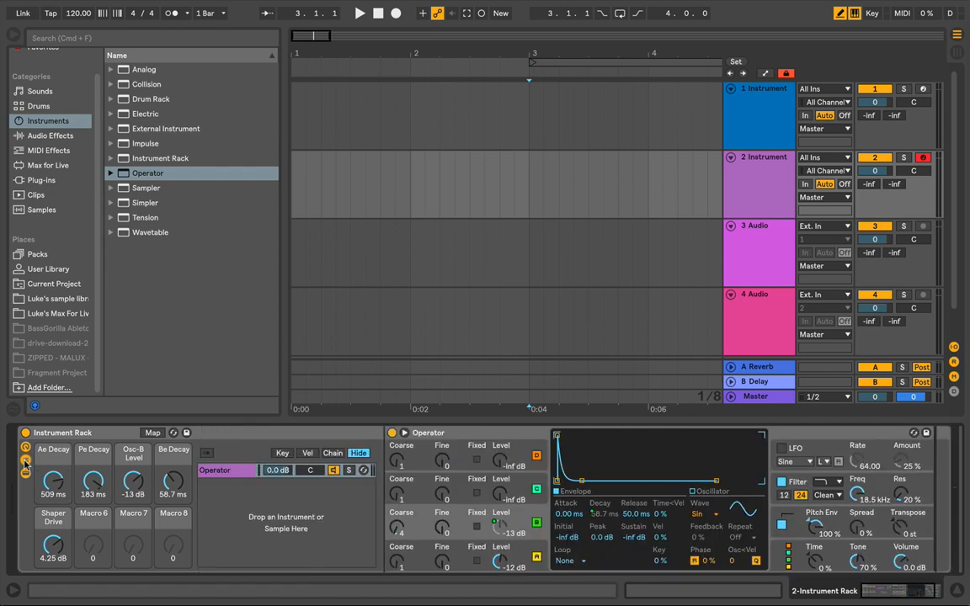
click(259, 506)
click(129, 174)
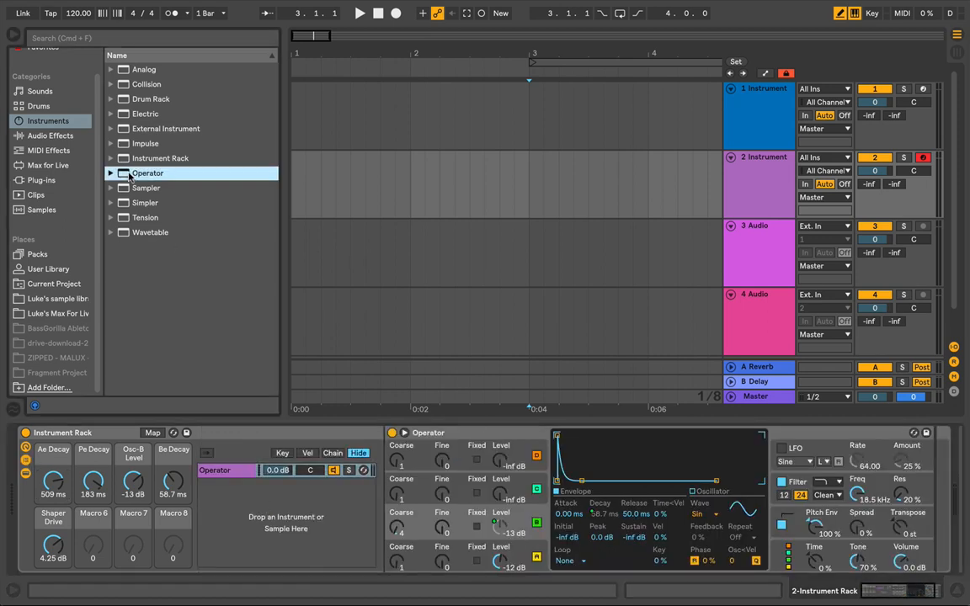
drag(240, 507, 239, 506)
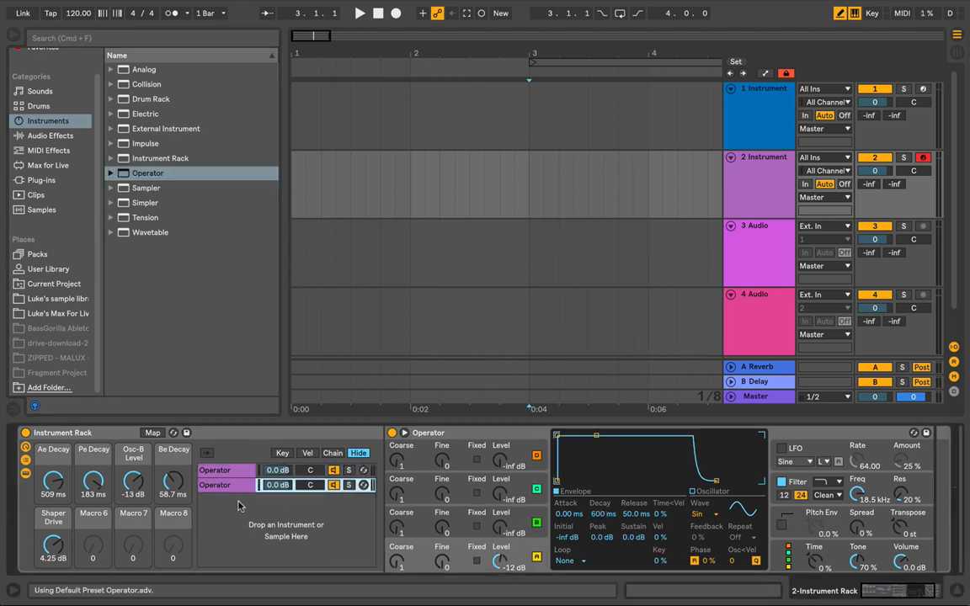
Rename the new second chain Click and the original Operator chain Sine.
click(223, 488)
key(super+r)
text(N)
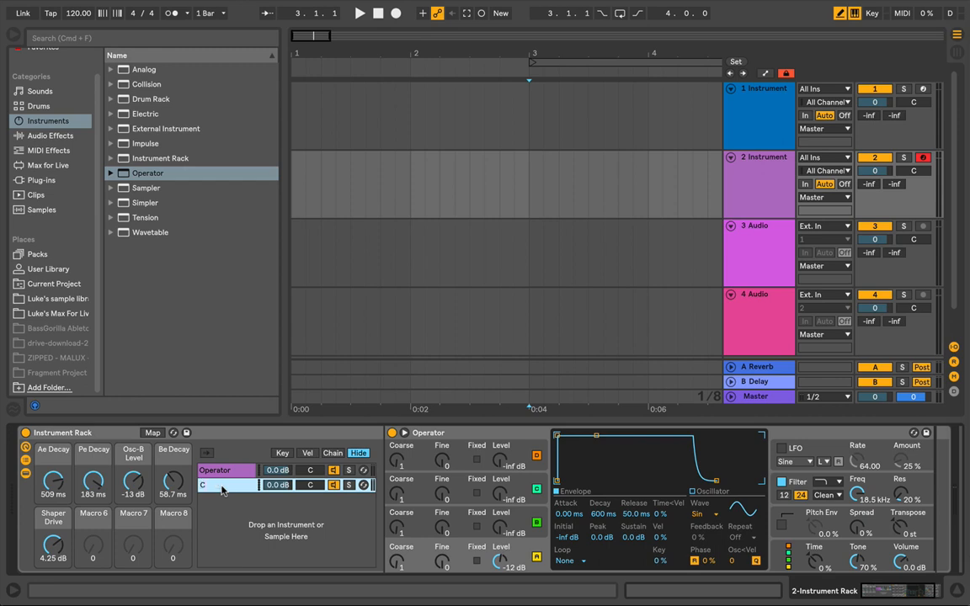
click(215, 471)
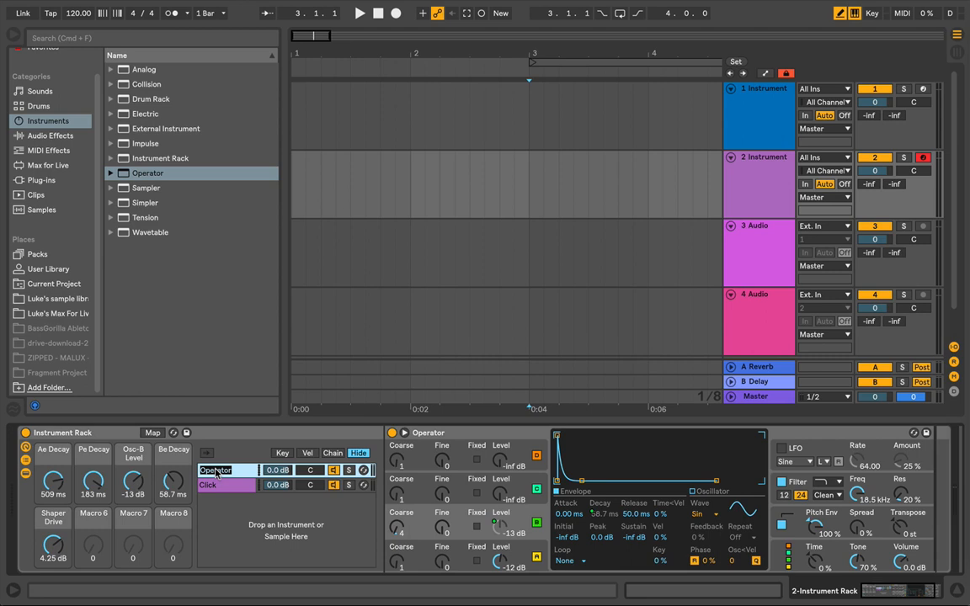
text(Sine)
key(Return)
Solo the Click chain and set its oscillator A waveform to Noise White.
click(213, 485)
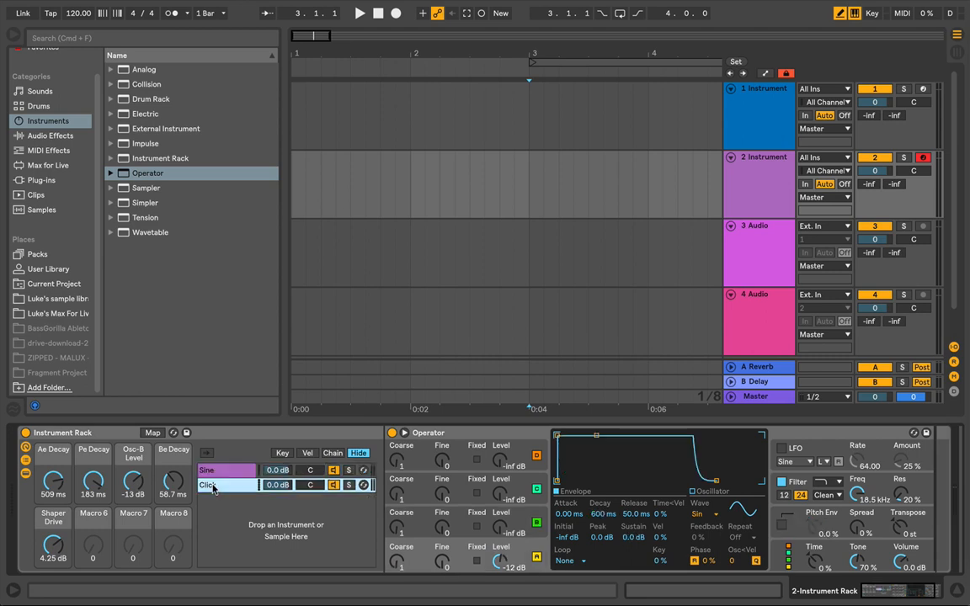
click(349, 486)
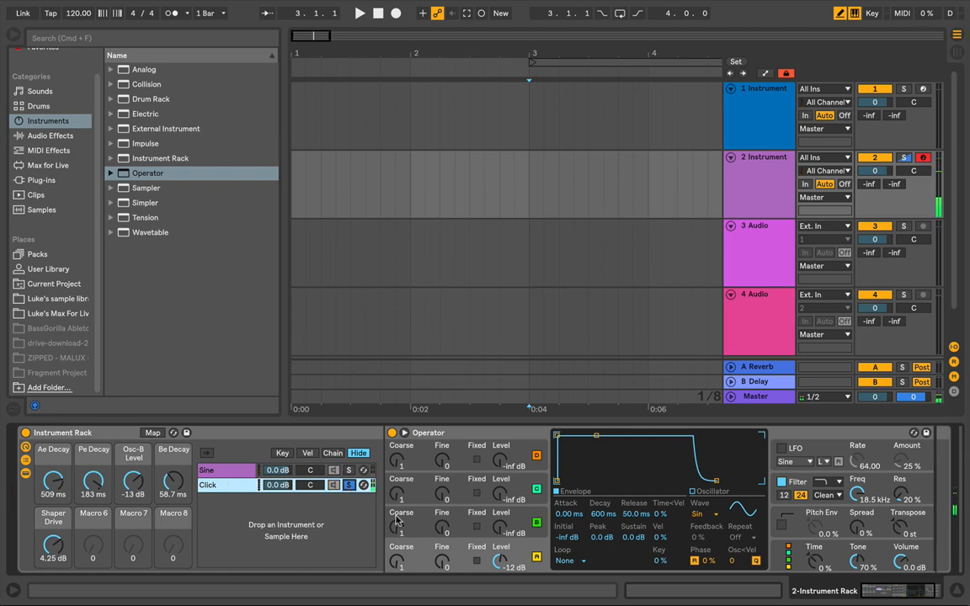
scroll(400, 518, right, 2)
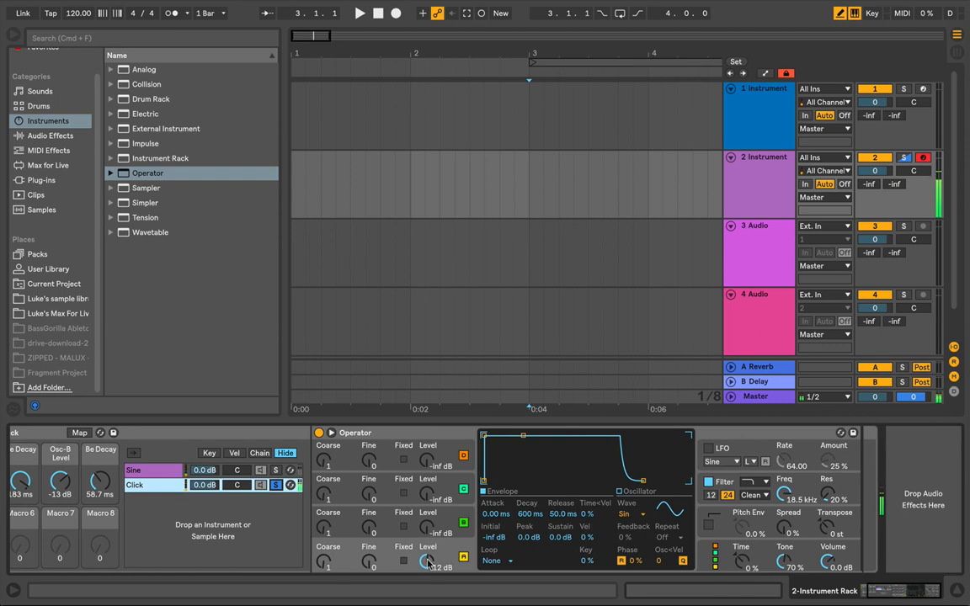
click(634, 516)
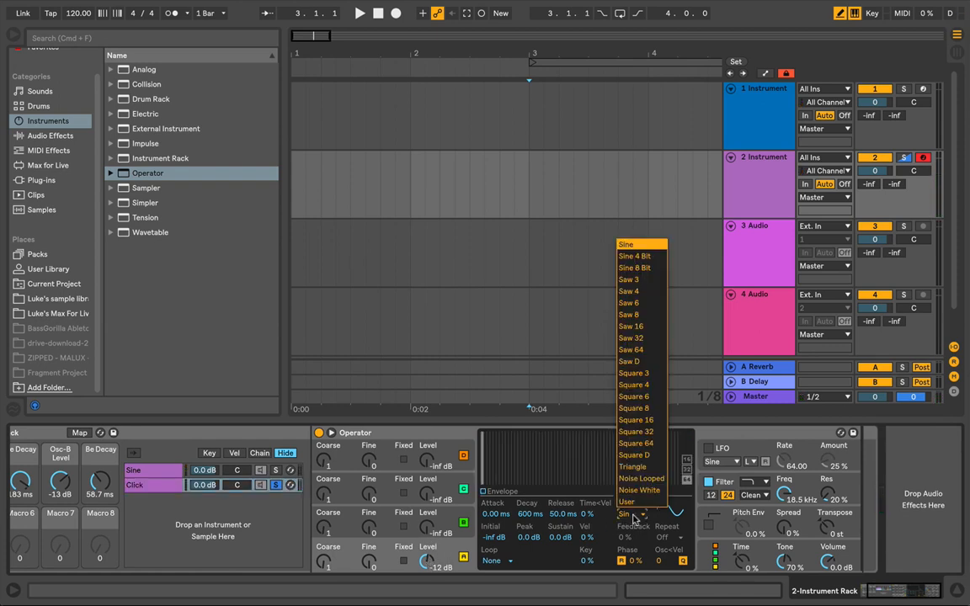
click(638, 490)
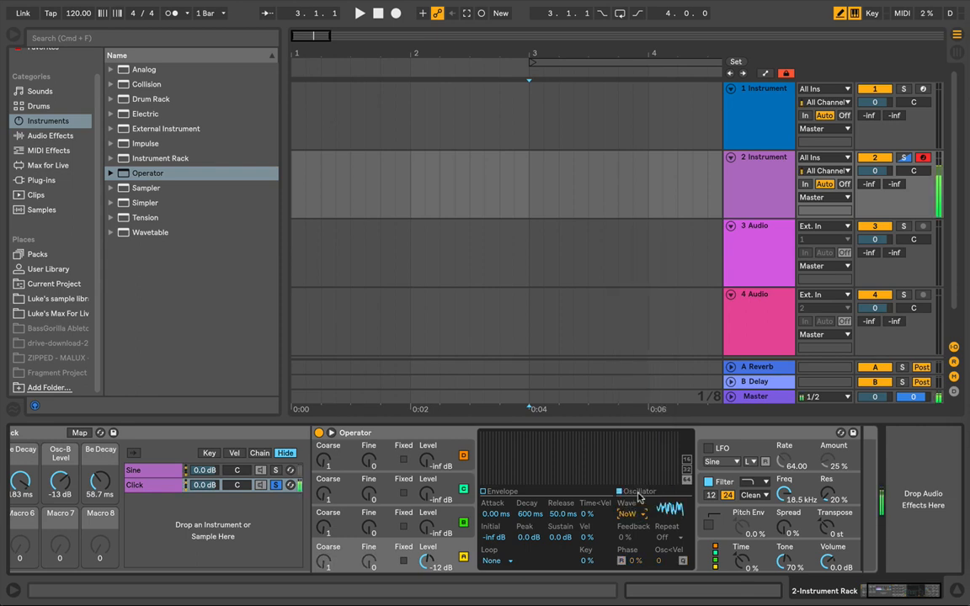
Shape the Click chain's oscillator A envelope with sustain at -inf dB and a decay of 80.1 ms.
click(483, 492)
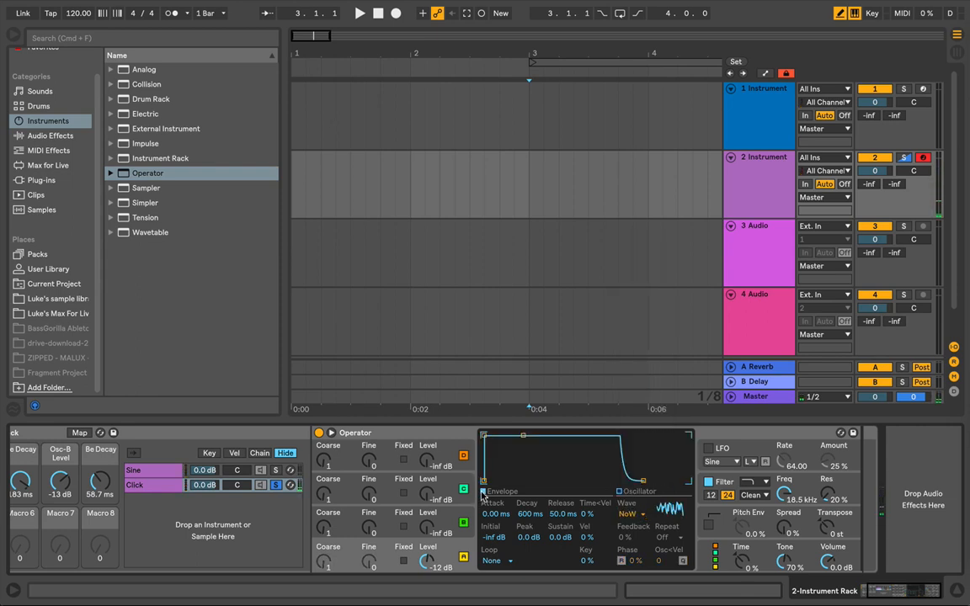
drag(522, 438, 521, 481)
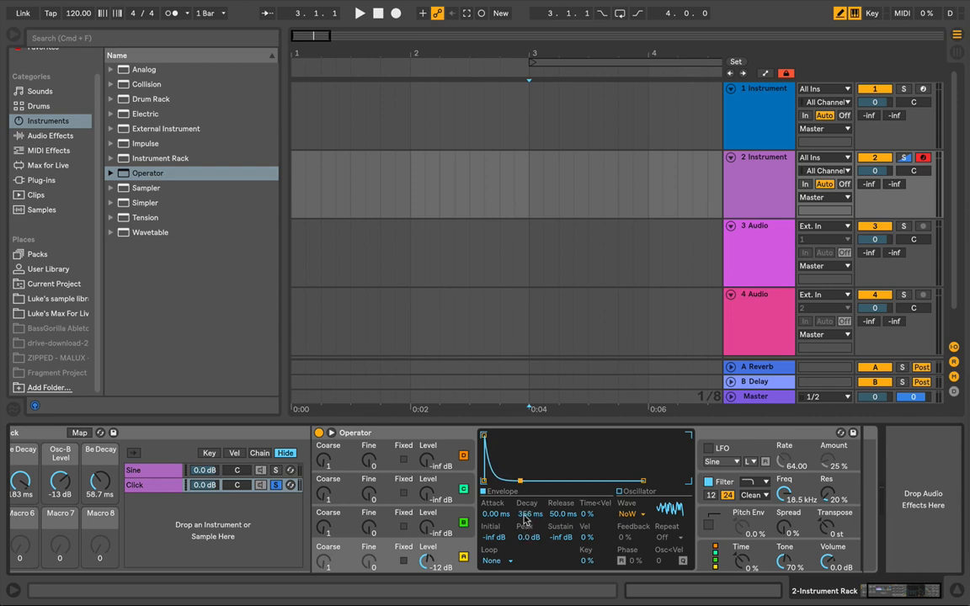
drag(524, 520, 525, 549)
Map the Click chain's oscillator A envelope decay to Macro 6 and raise that macro to 60.0 s.
scroll(275, 497, left, 3)
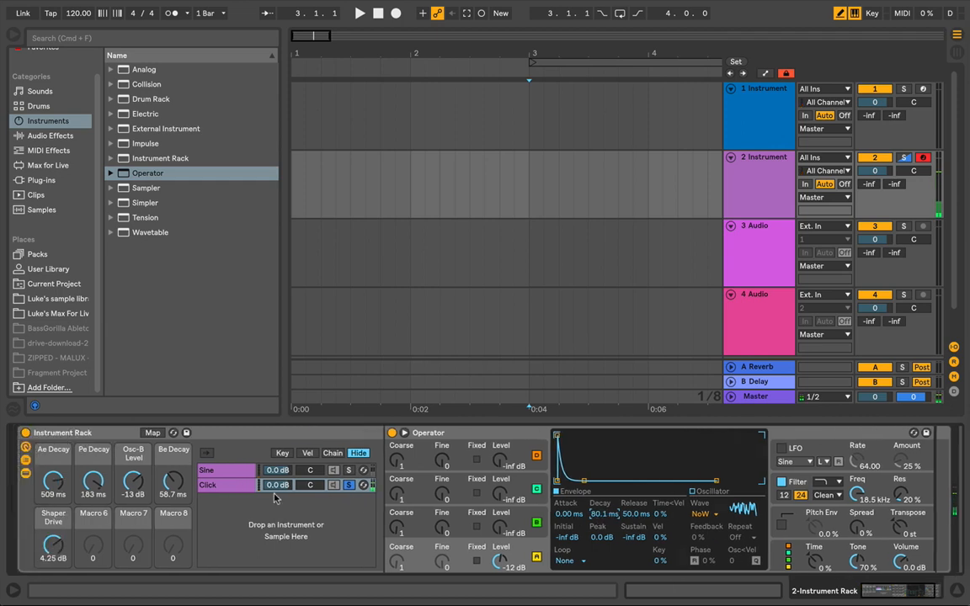
click(153, 433)
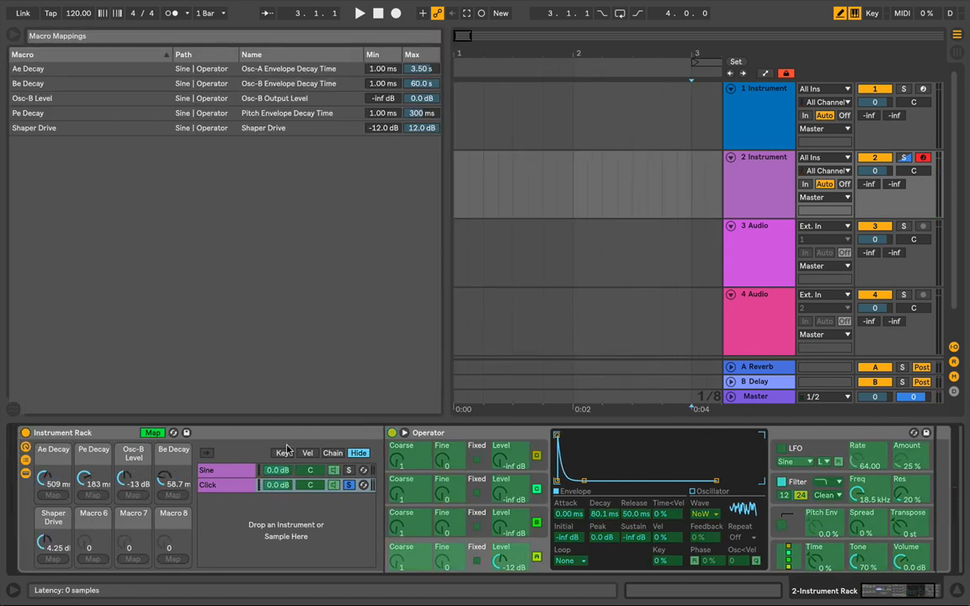
click(90, 561)
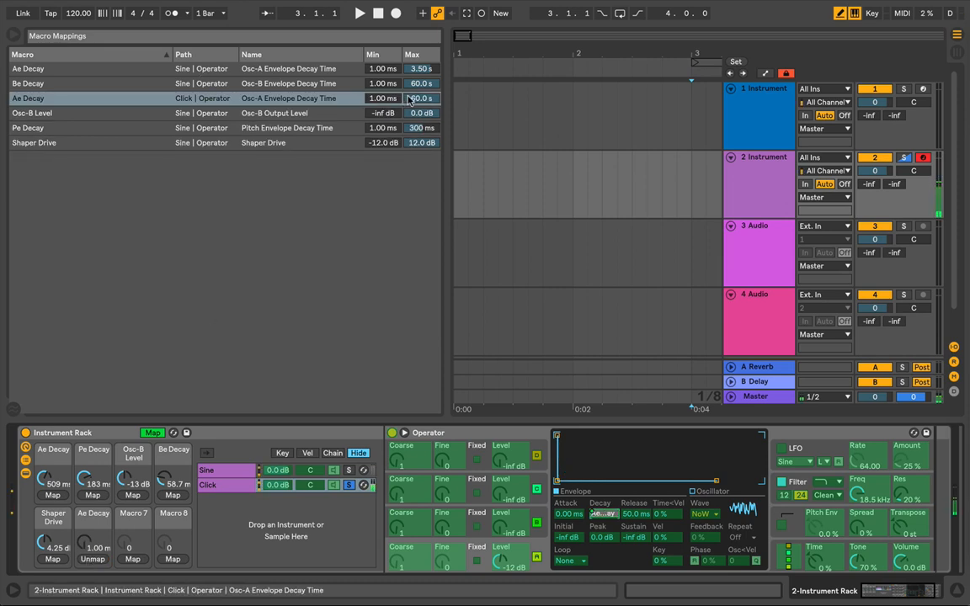
drag(84, 543, 84, 459)
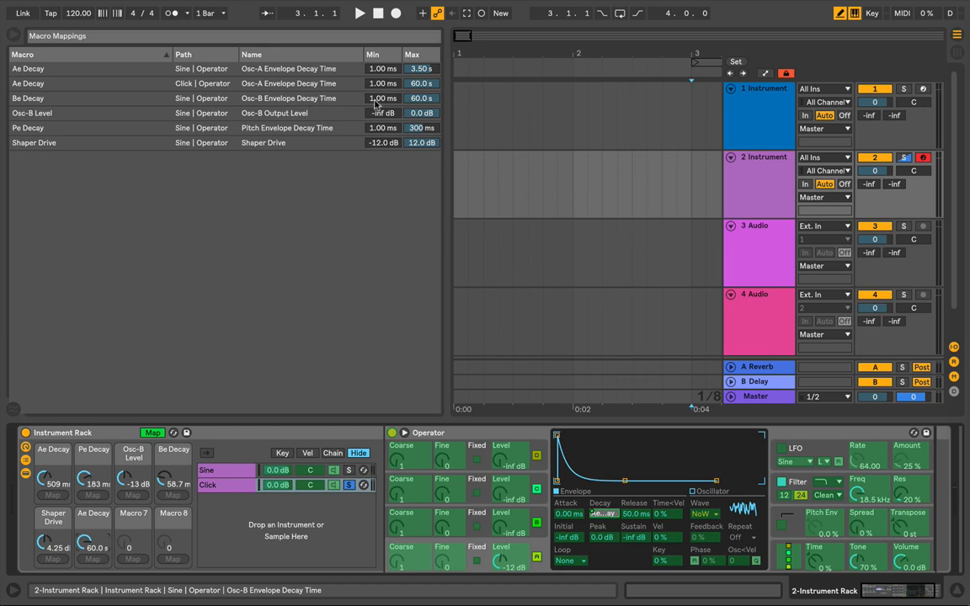
drag(413, 100, 413, 162)
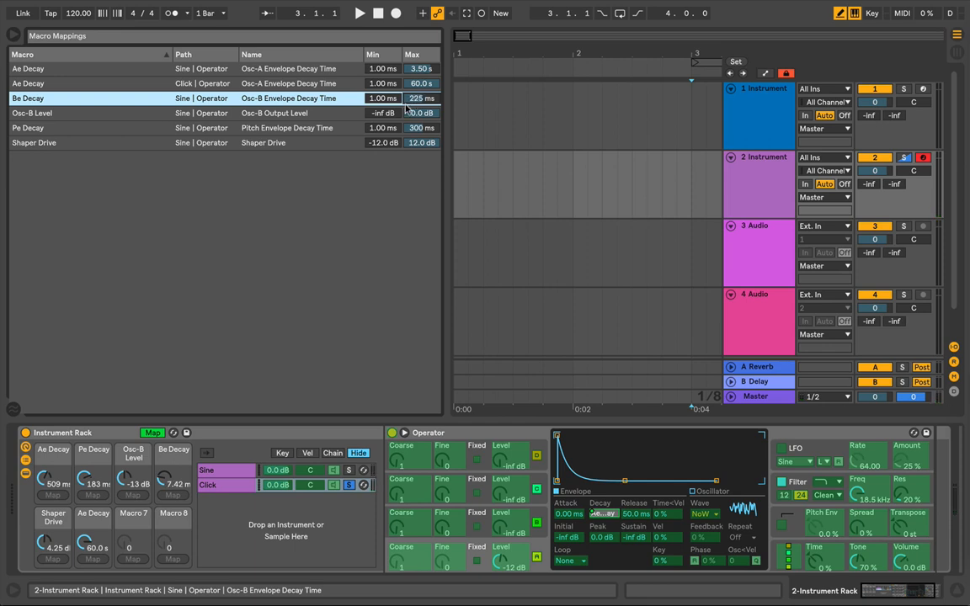
click(152, 433)
mouse_move(95, 543)
mouse_down()
mouse_move(95, 592)
mouse_move(95, 554)
mouse_up()
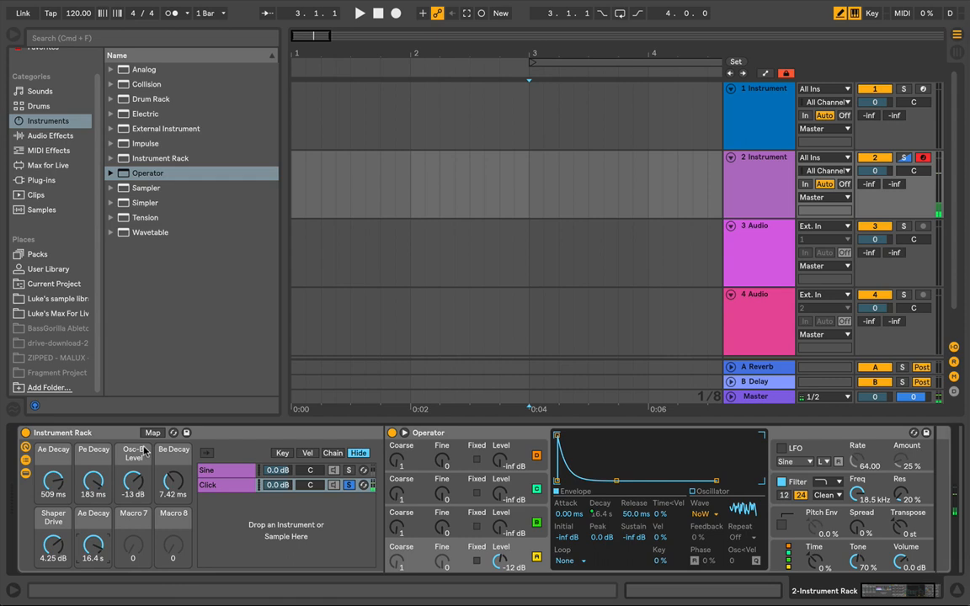
click(153, 433)
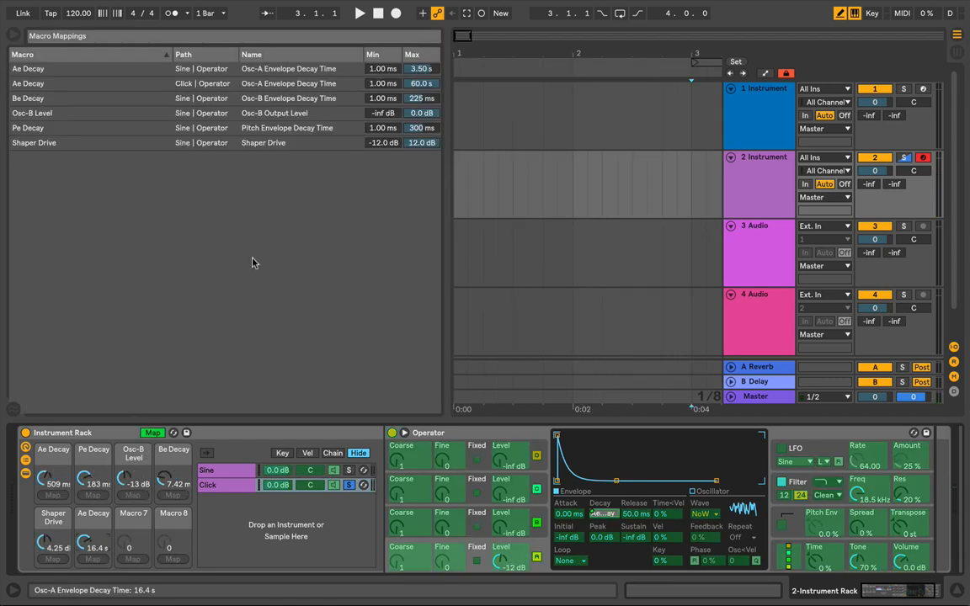
drag(421, 98, 421, 51)
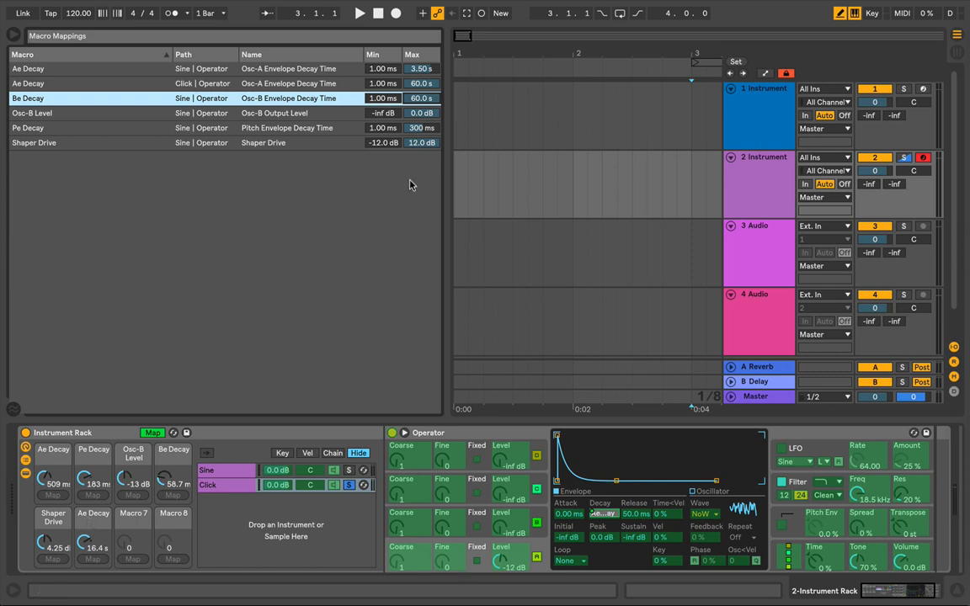
Limit the Click chain's Ae Decay mapping to a maximum of 1.62 s and set its macro to 907 ms.
click(291, 69)
click(317, 84)
drag(415, 84, 415, 140)
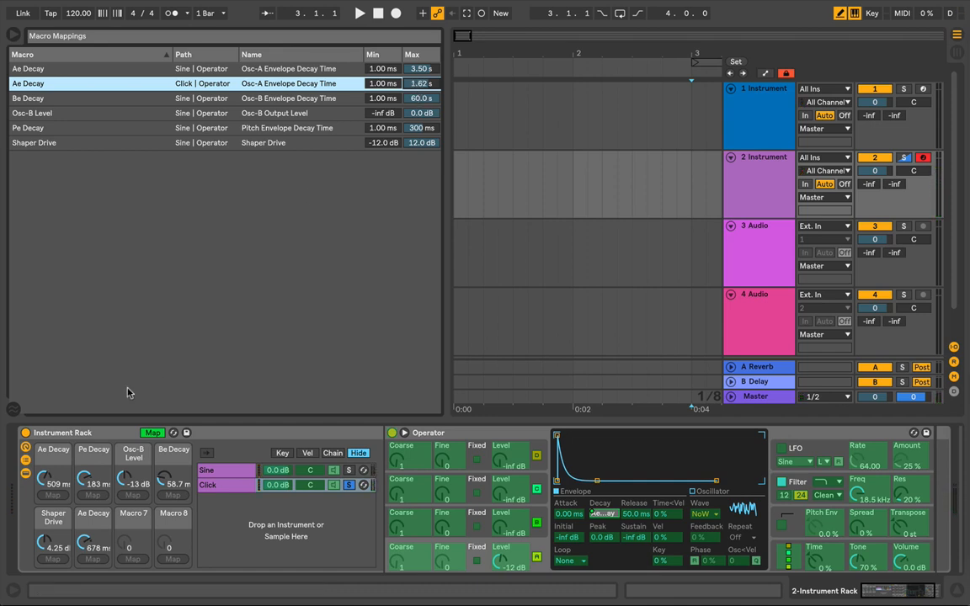
click(153, 432)
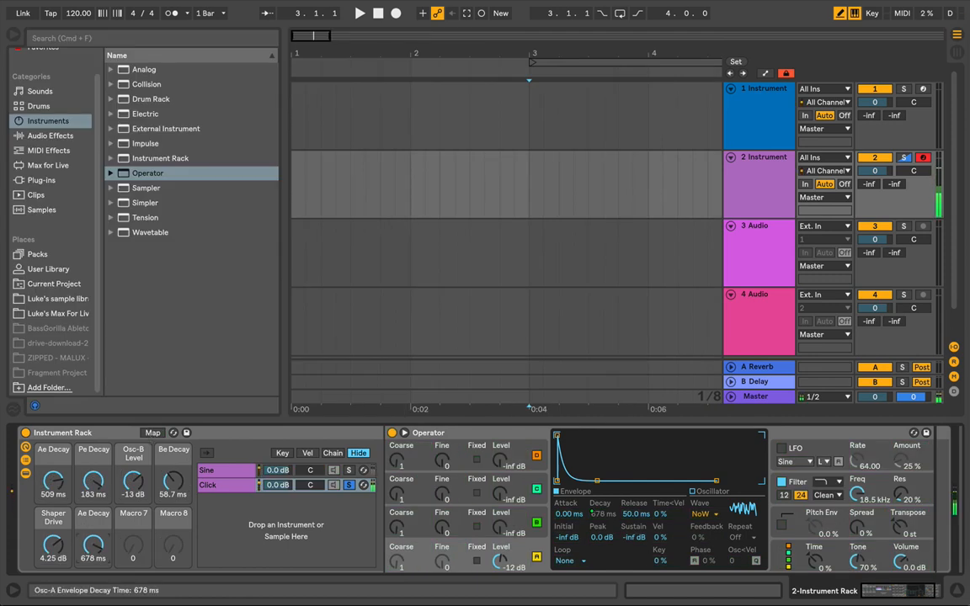
mouse_move(93, 546)
mouse_down()
mouse_move(93, 585)
mouse_move(93, 542)
mouse_up()
Add an EQ Eight after the Instrument Rack and expand its spectrum display.
scroll(366, 497, right, 3)
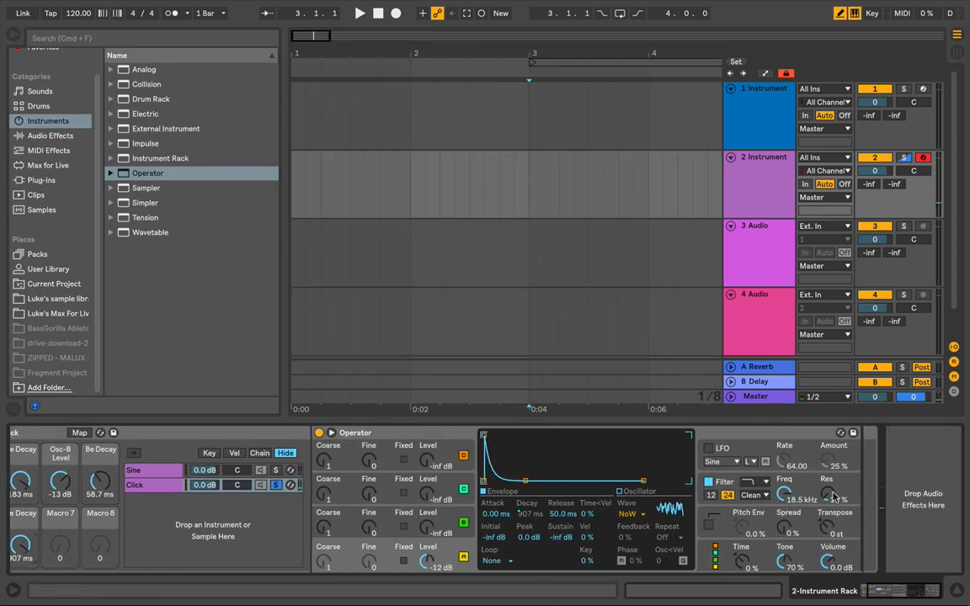
scroll(920, 485, left, 3)
scroll(714, 460, right, 3)
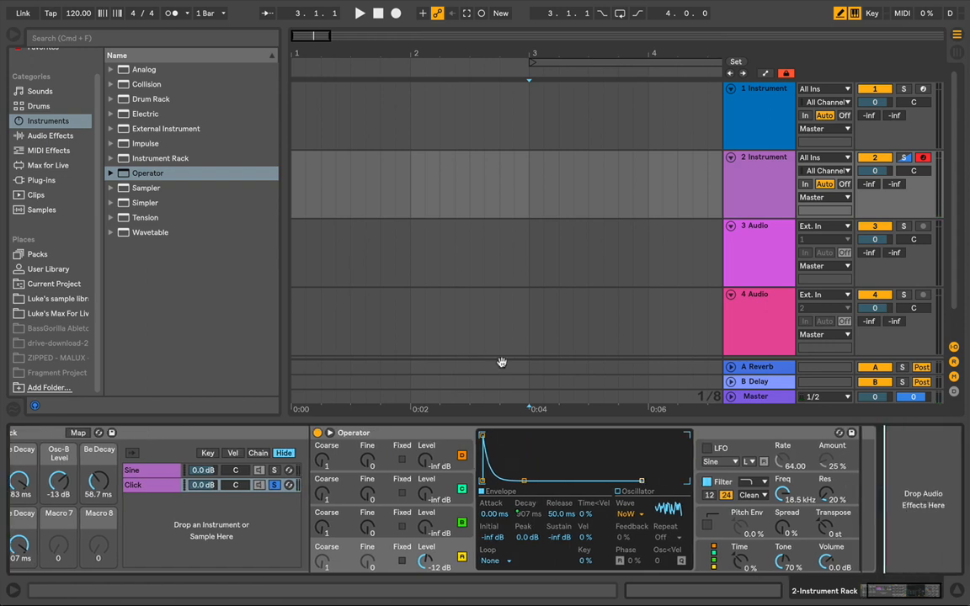
click(38, 139)
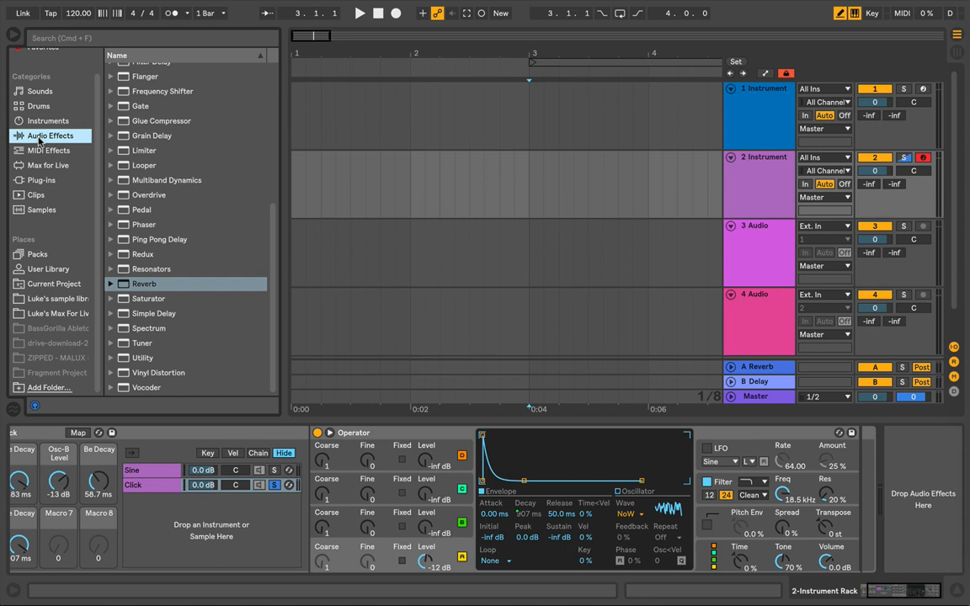
scroll(146, 182, up, 5)
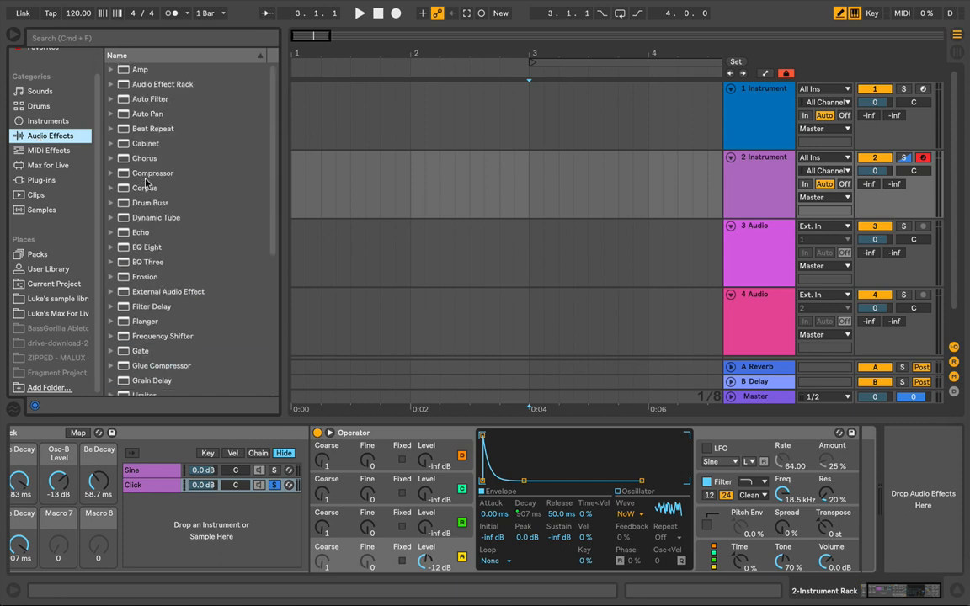
double_click(143, 247)
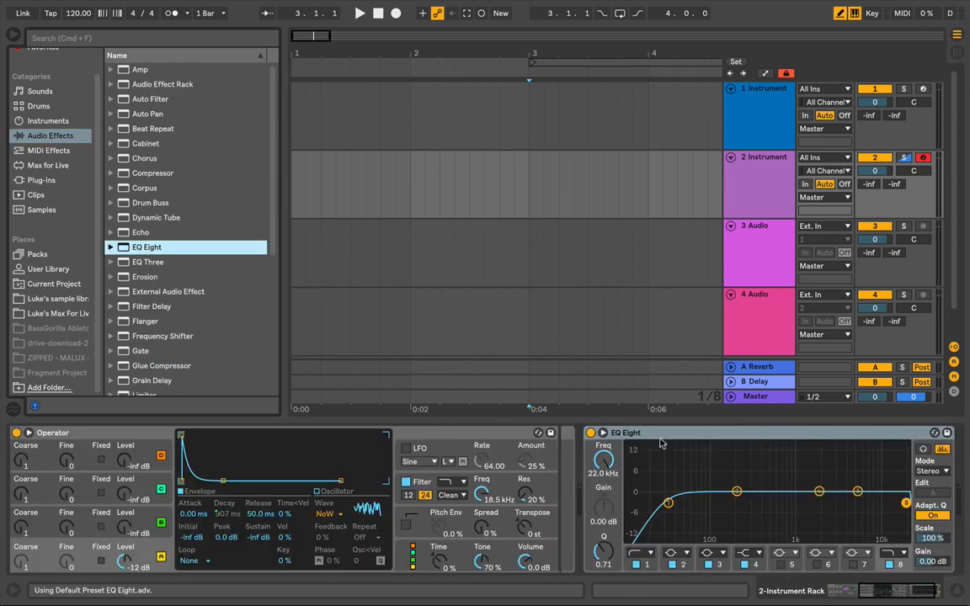
click(606, 434)
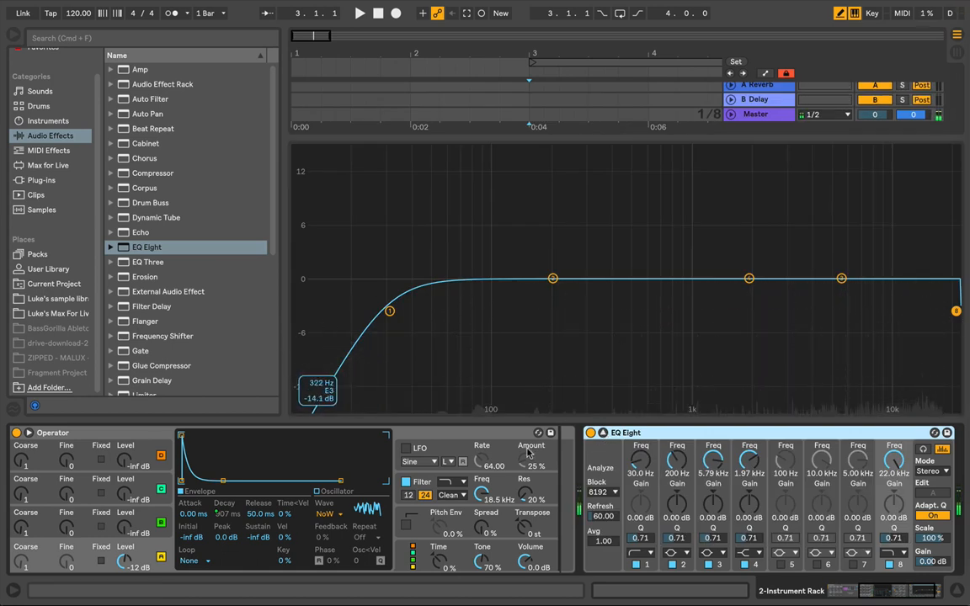
Solo the Sine chain to audition it against the Click chain, and reselect the Click chain.
click(485, 490)
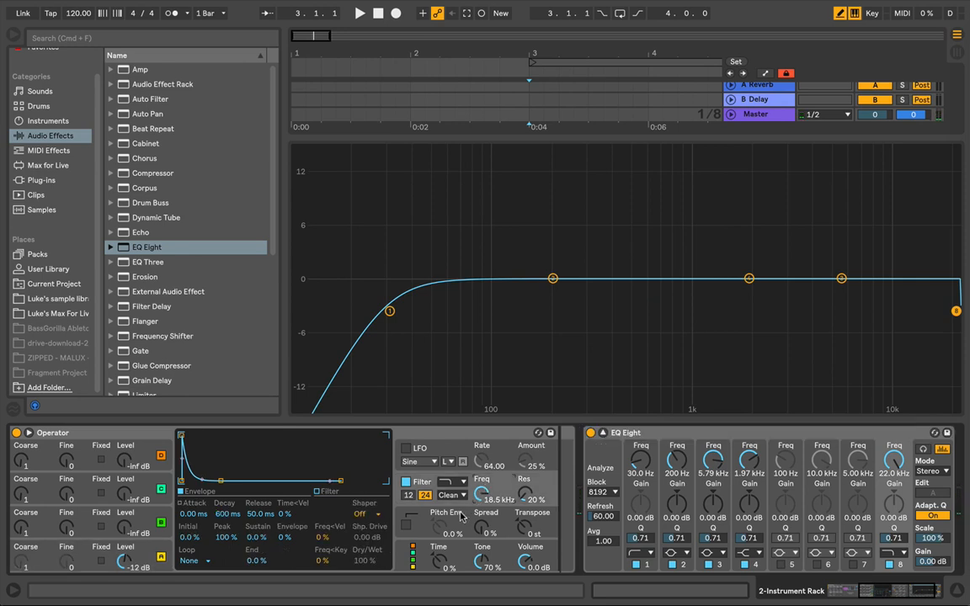
scroll(461, 517, left, 5)
click(207, 483)
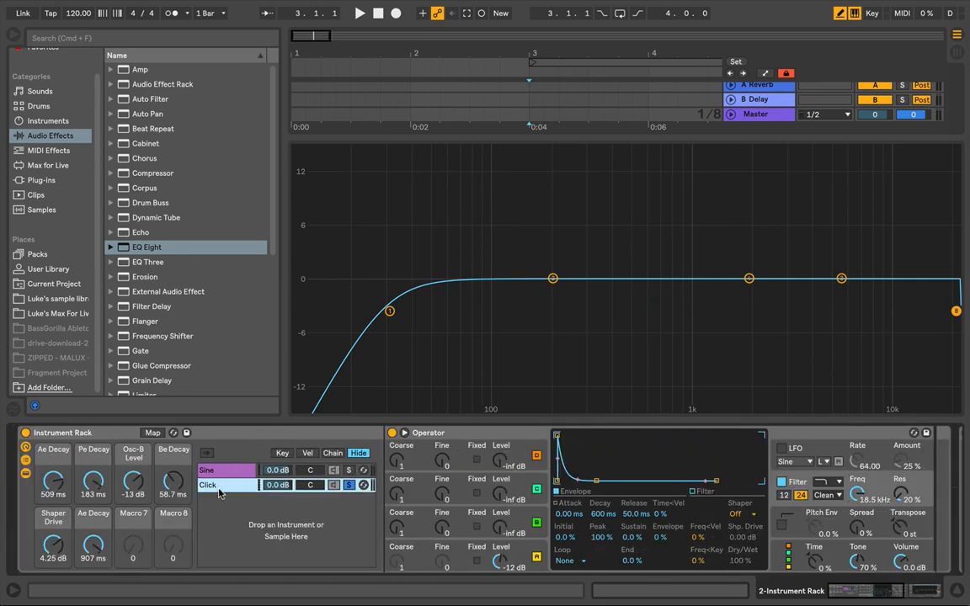
click(348, 471)
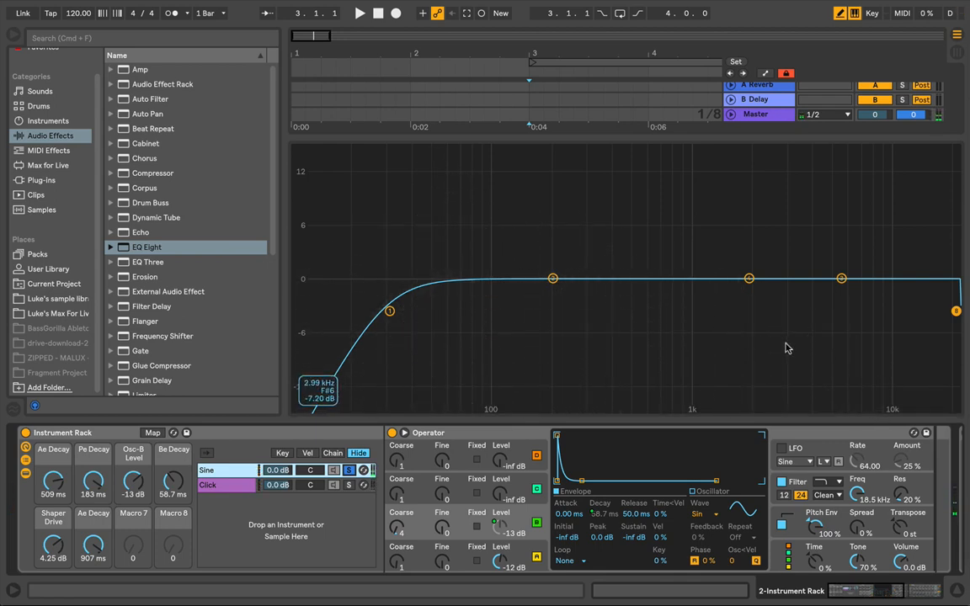
click(225, 486)
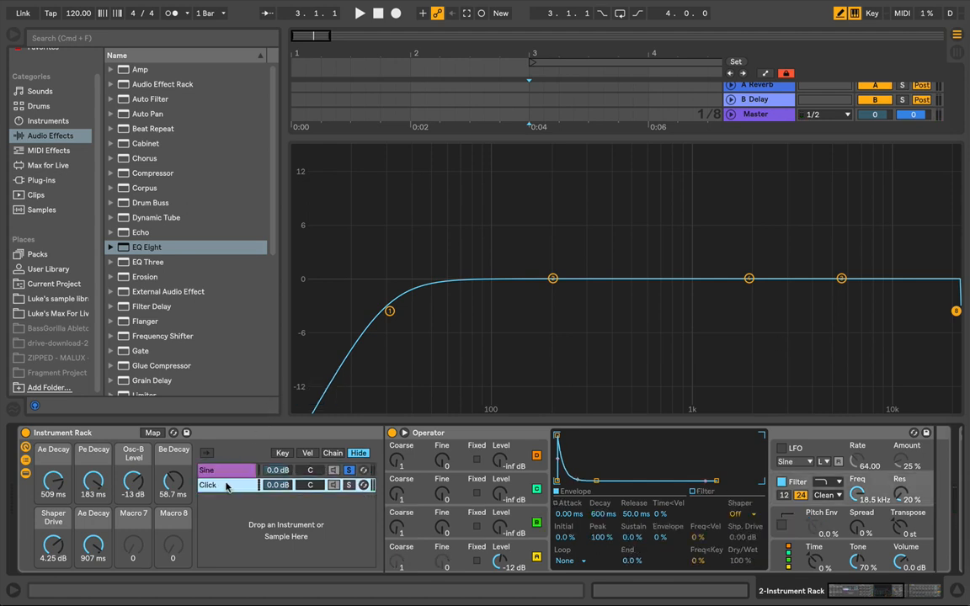
Switch the Click chain's Operator filter to high-pass and set its frequency to 1.36 kHz.
scroll(226, 487, right, 3)
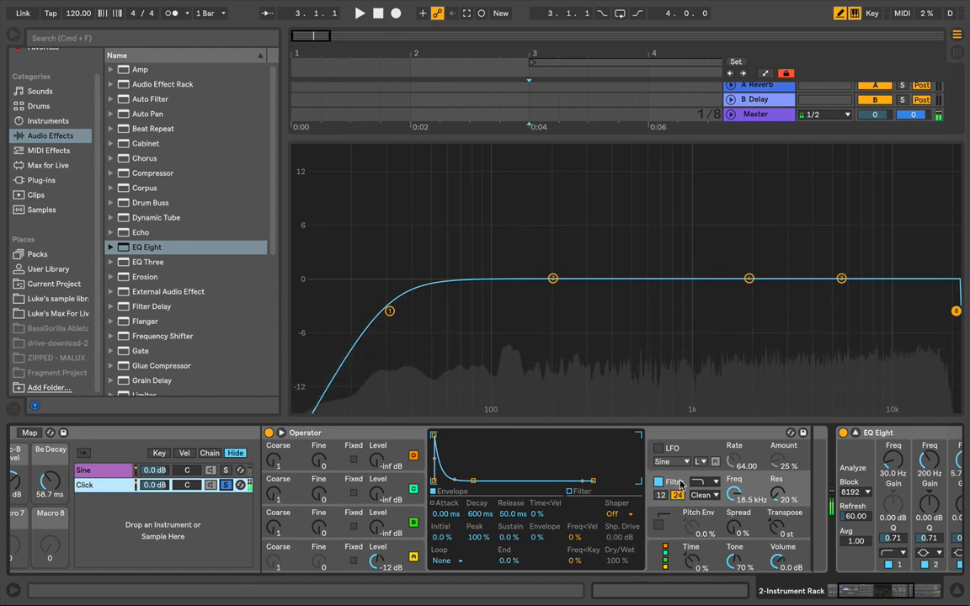
click(710, 485)
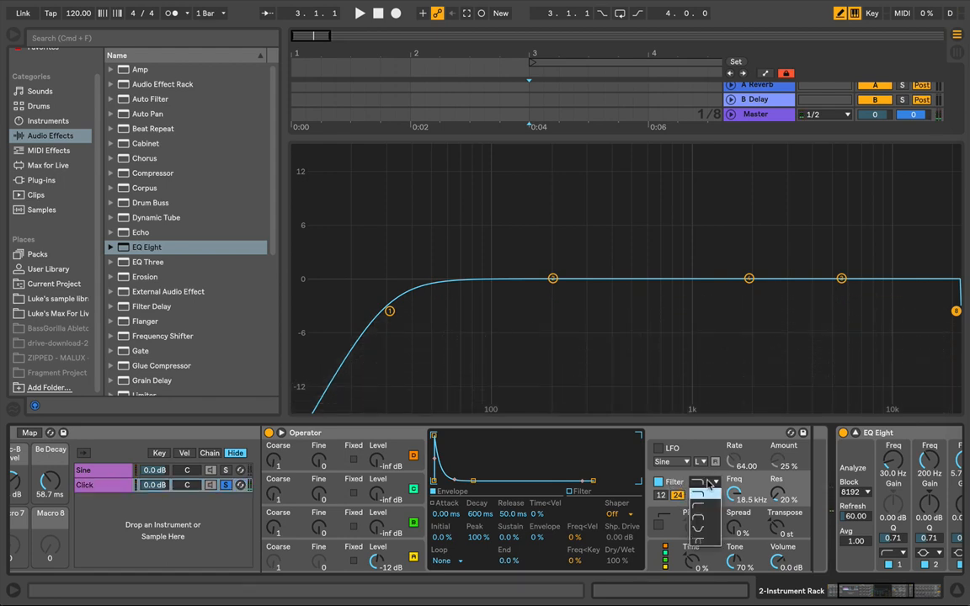
click(697, 508)
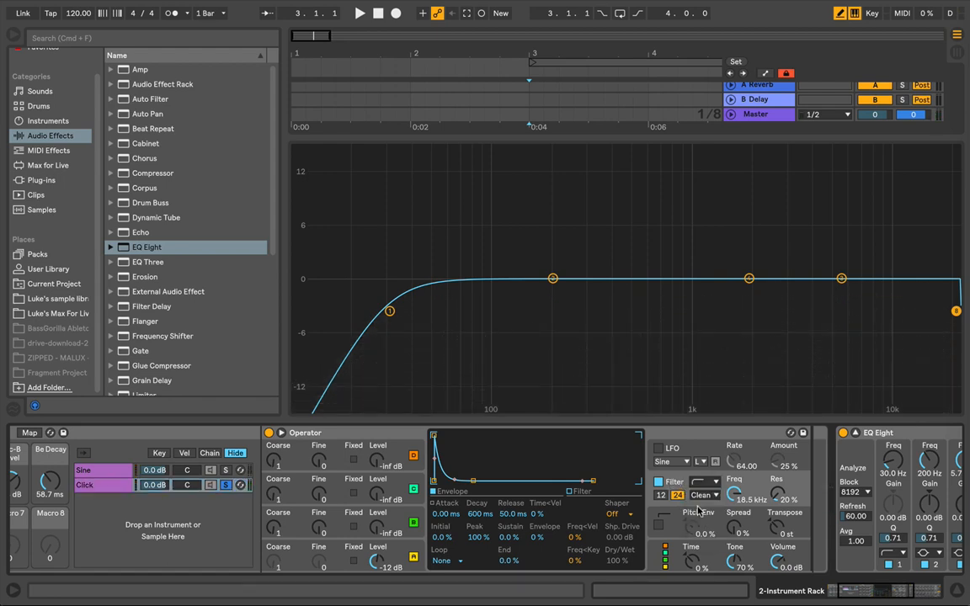
drag(734, 495, 734, 548)
Map the Click chain's filter frequency to Macro 7 and set that macro to 984 Hz.
scroll(438, 515, left, 3)
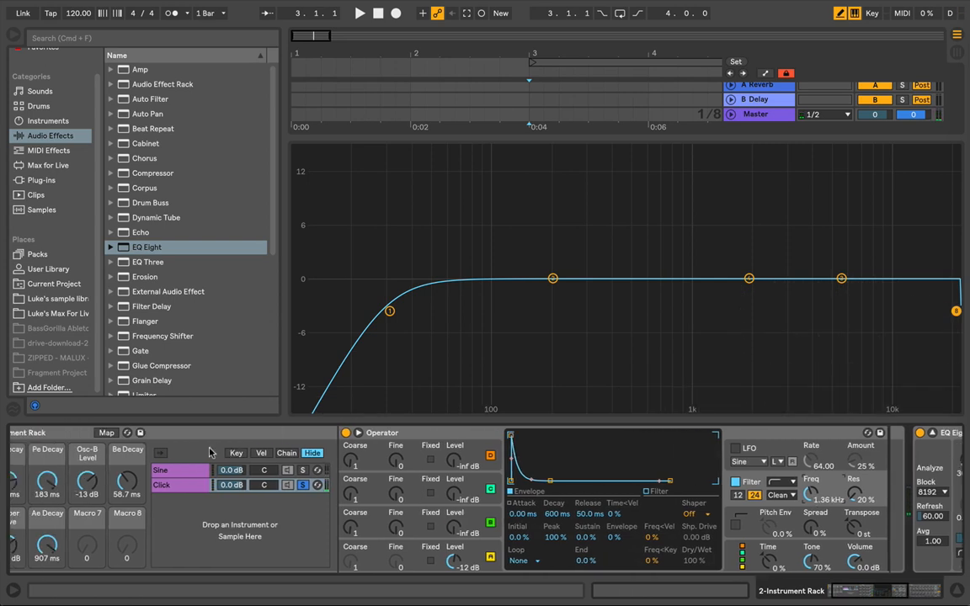
click(106, 432)
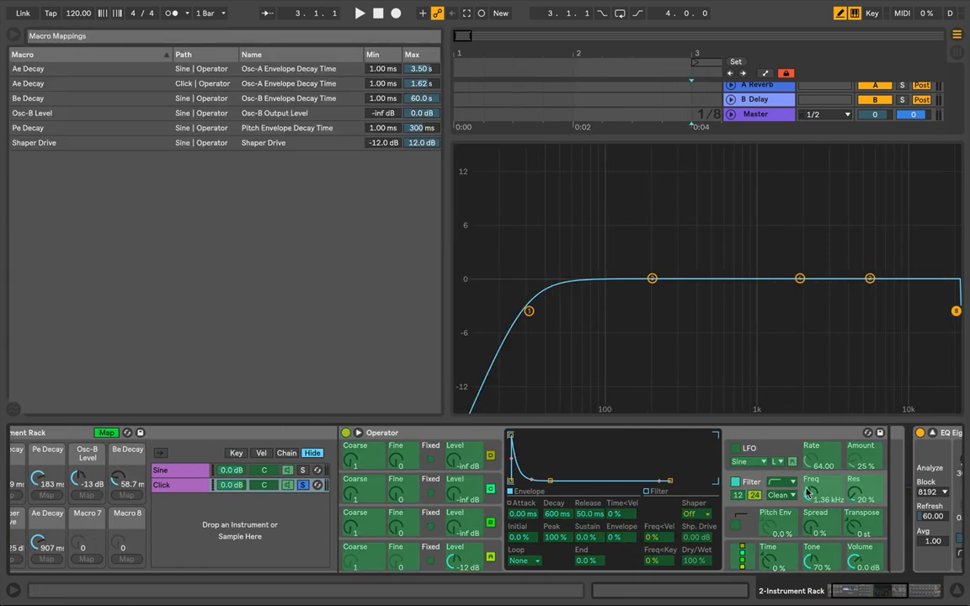
click(87, 559)
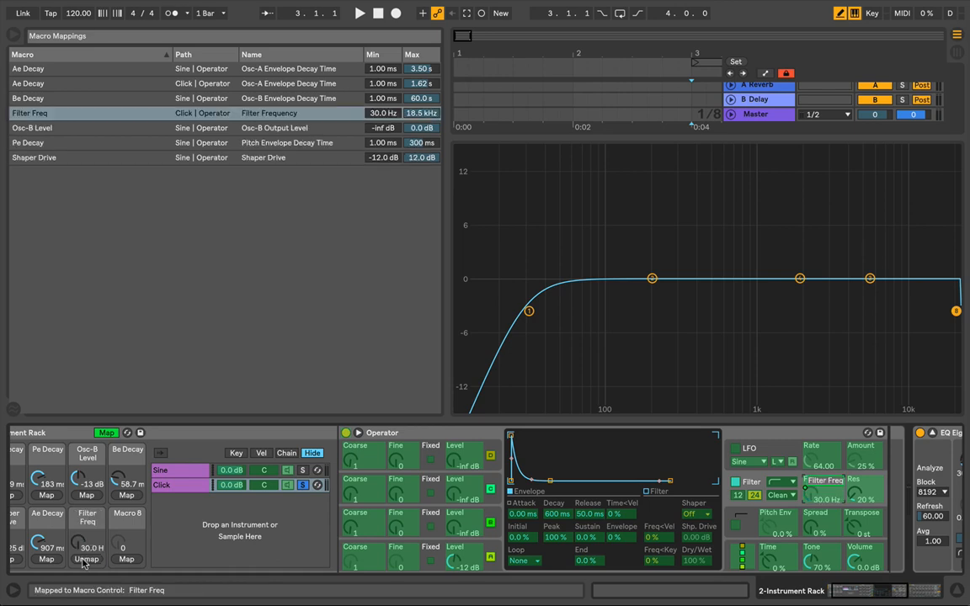
drag(76, 542, 76, 492)
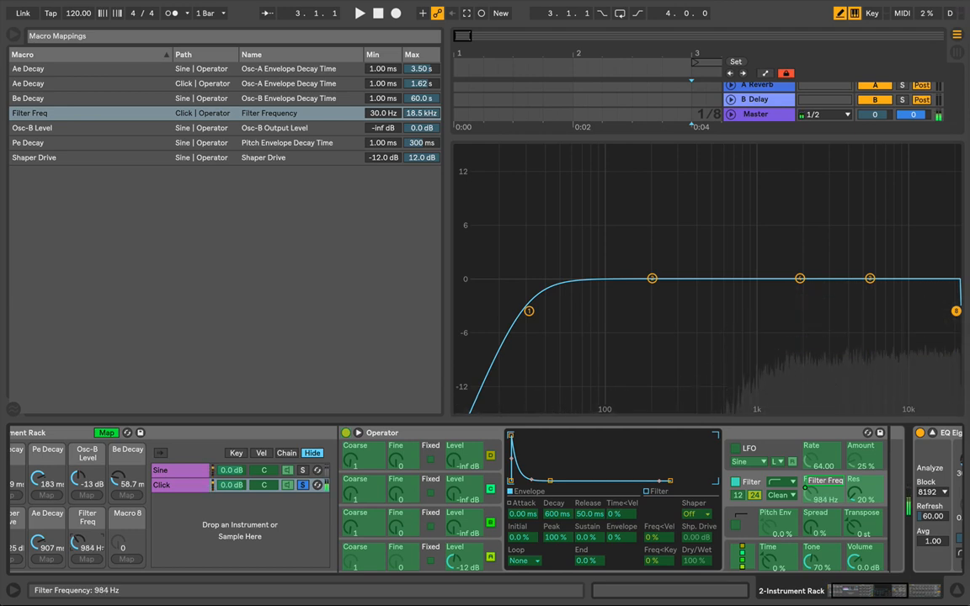
Lower the Click chain's Ae Decay macro to 46.6 ms and leave macro mapping mode.
drag(28, 553, 28, 591)
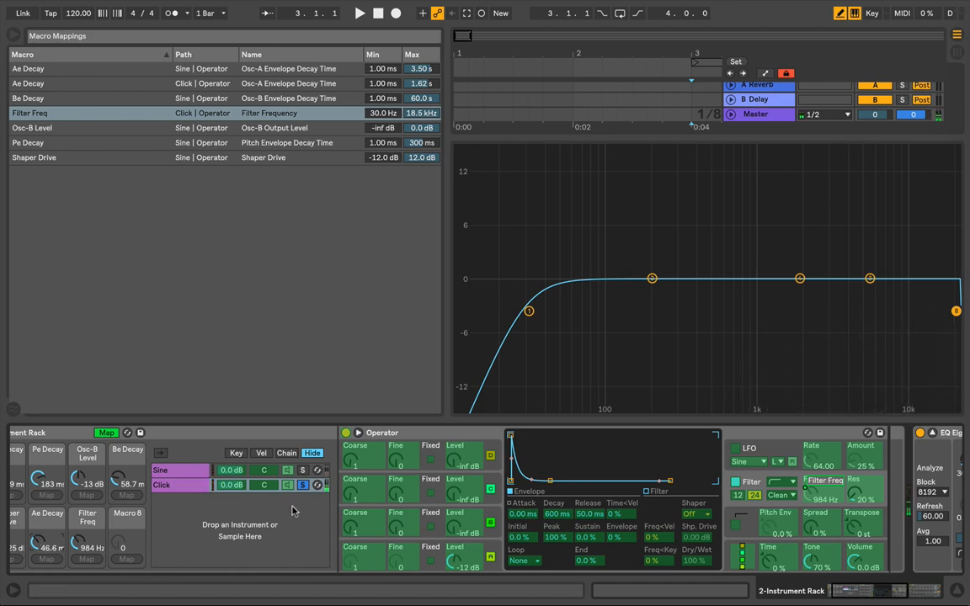
click(301, 487)
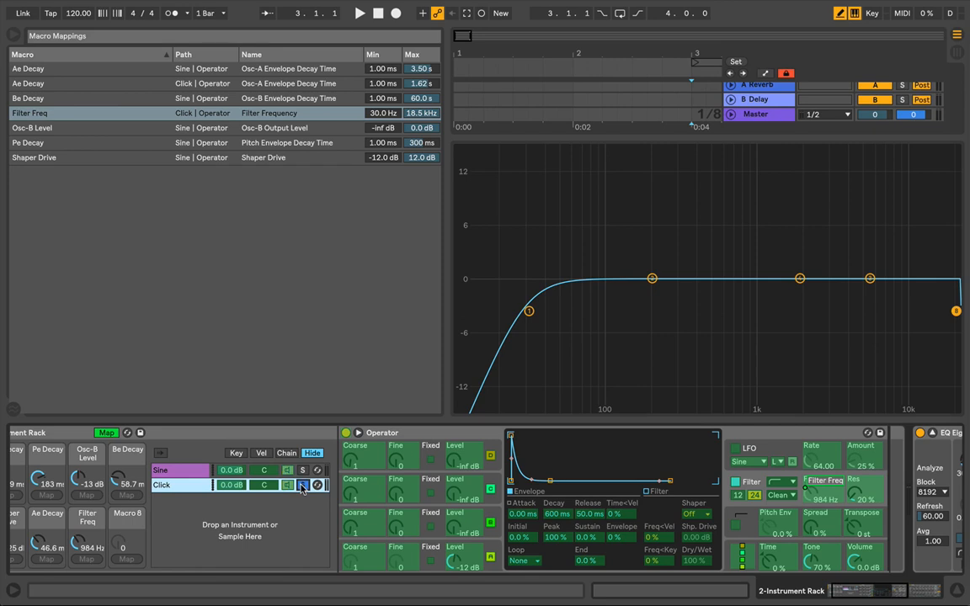
scroll(285, 514, left, 2)
click(152, 433)
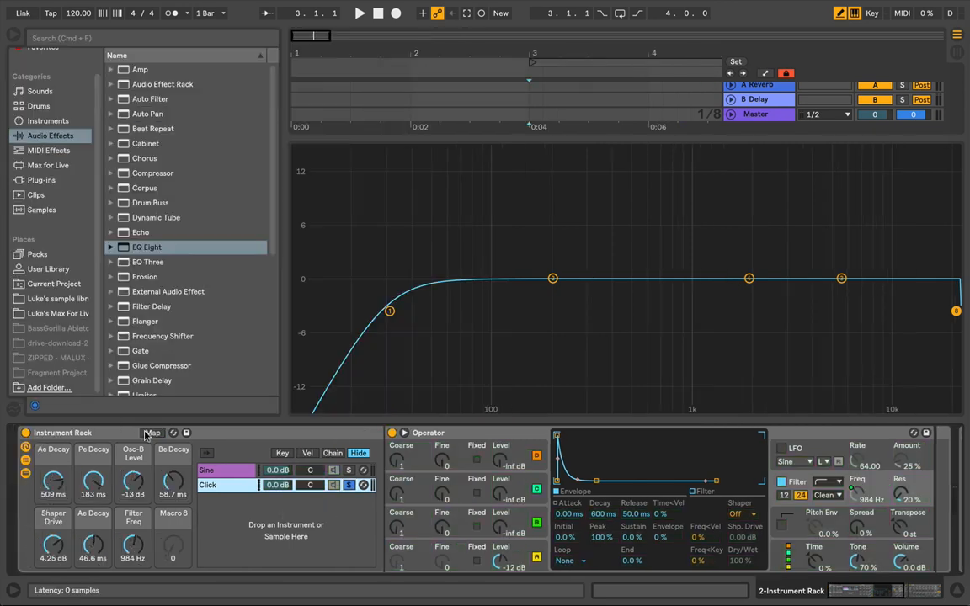
Try the Click chain's pitch envelope at 100% with the Ae Decay macro at 200 ms, and disable the envelope again.
click(524, 554)
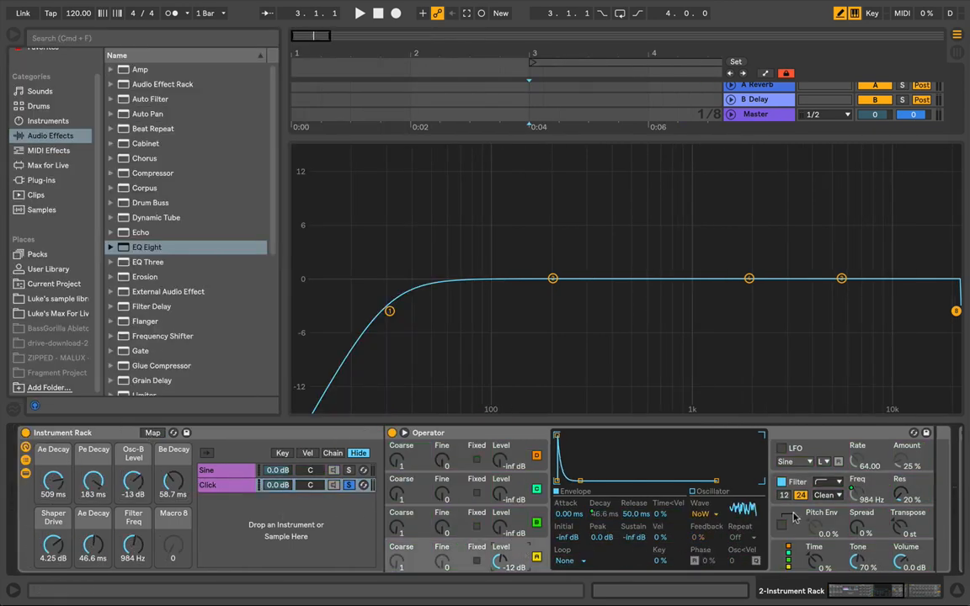
click(781, 524)
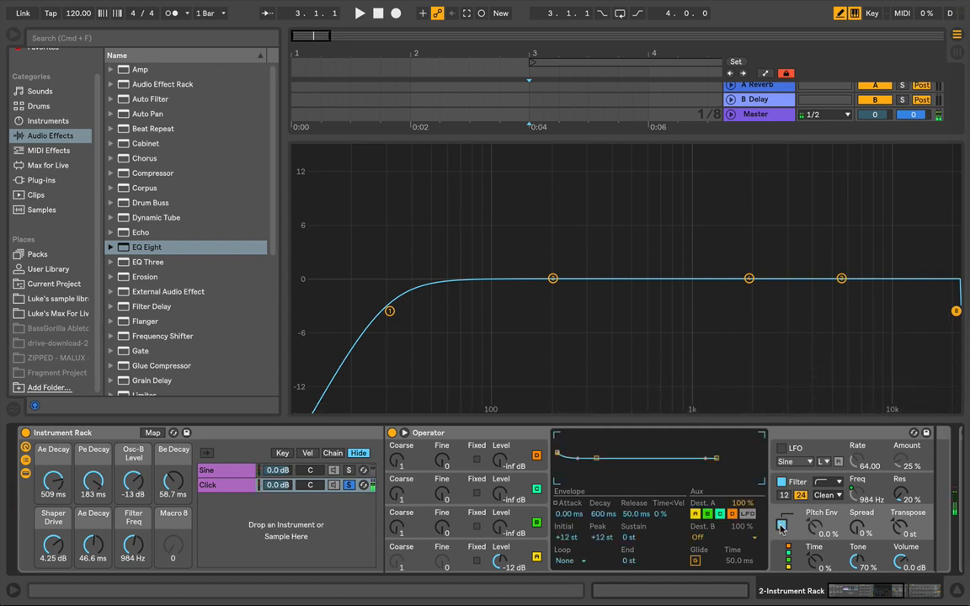
drag(819, 531, 819, 471)
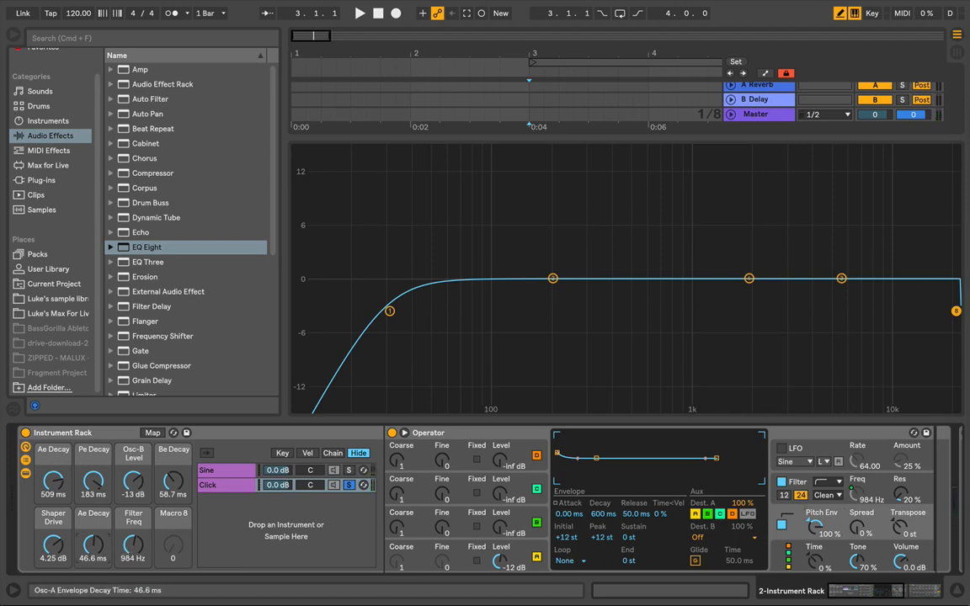
drag(92, 544, 92, 499)
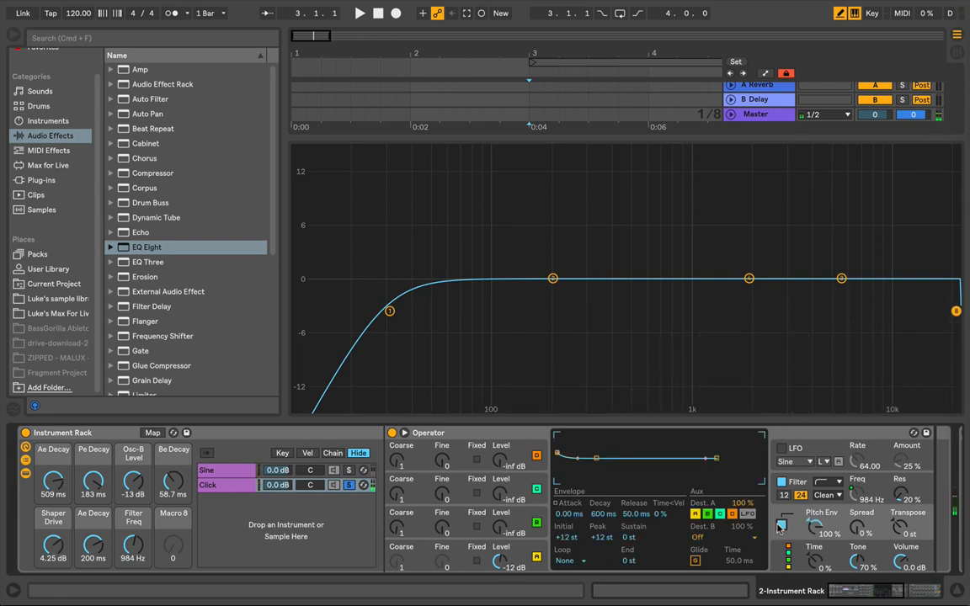
click(781, 526)
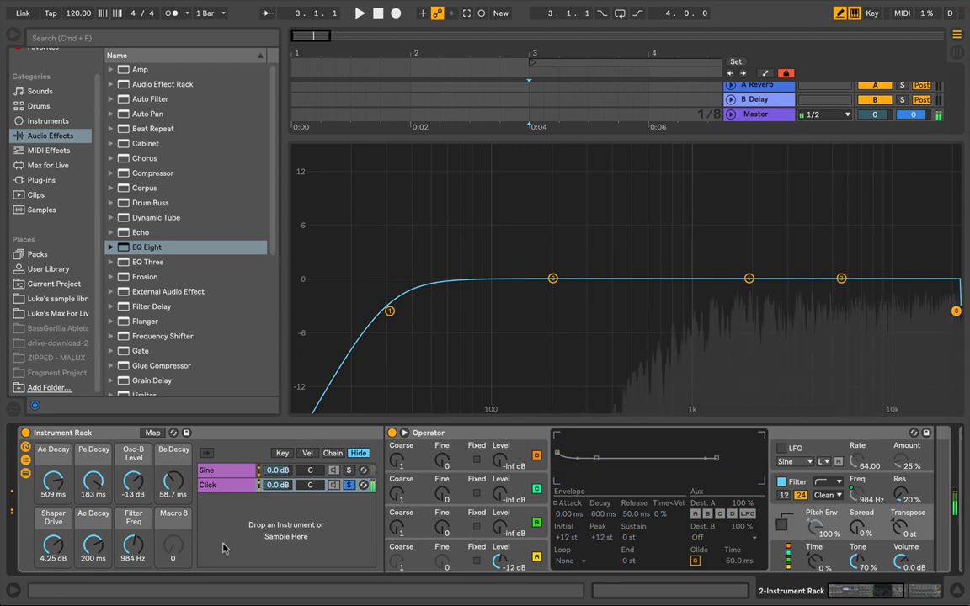
Set the Click chain's Ae Decay macro to 26.0 ms and map its oscillator A level to Macro 8.
drag(101, 548, 101, 583)
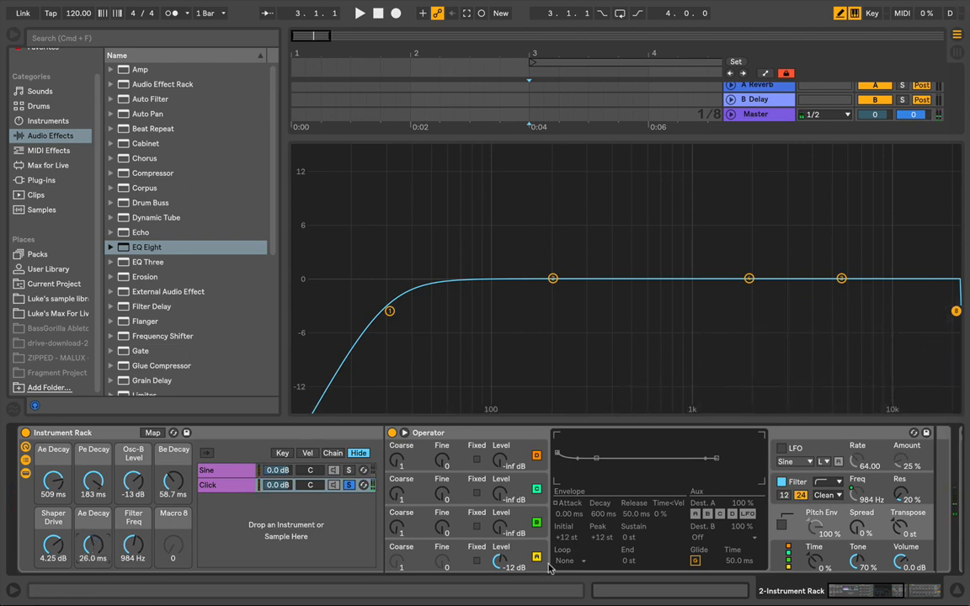
click(520, 553)
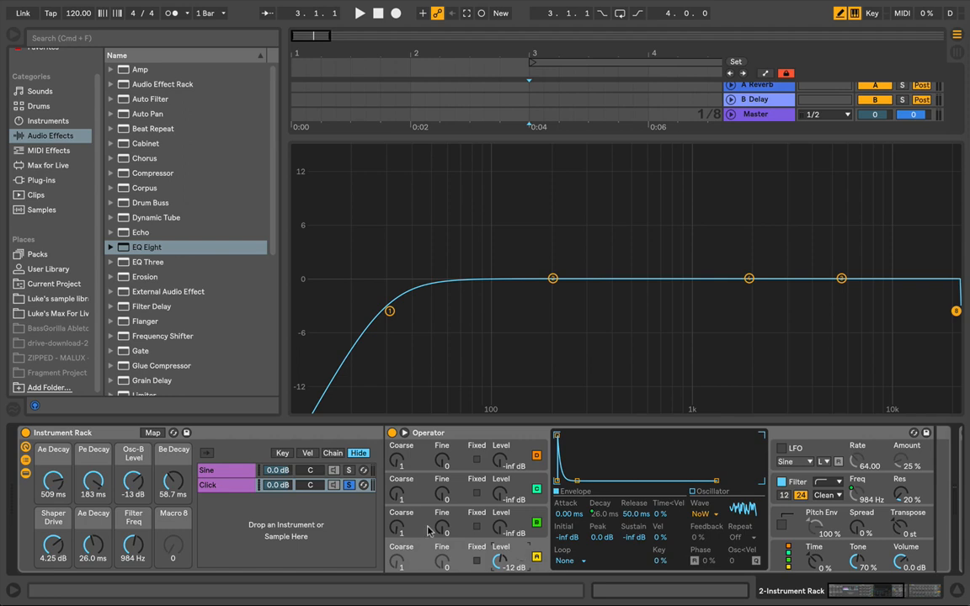
click(152, 433)
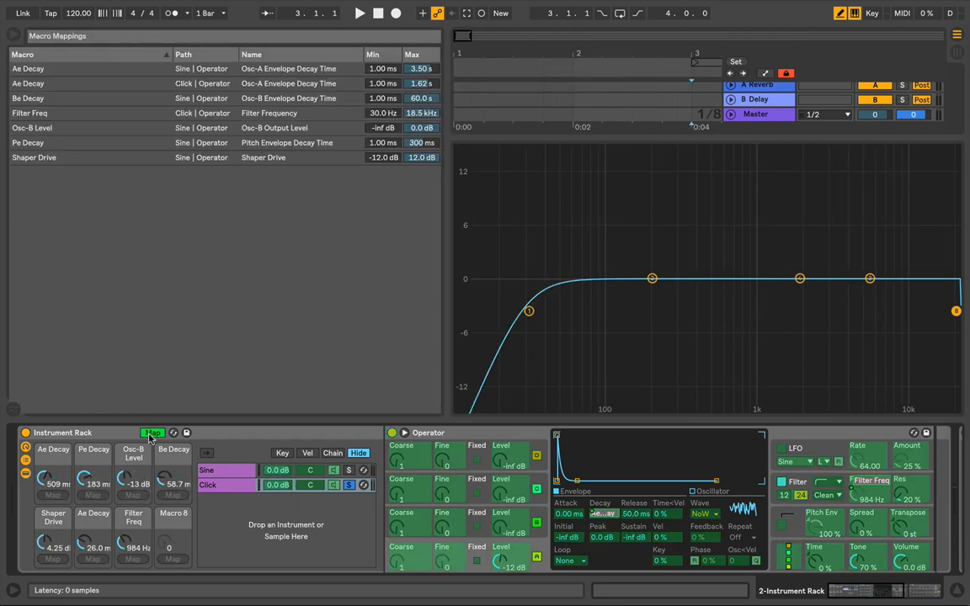
click(506, 561)
click(171, 559)
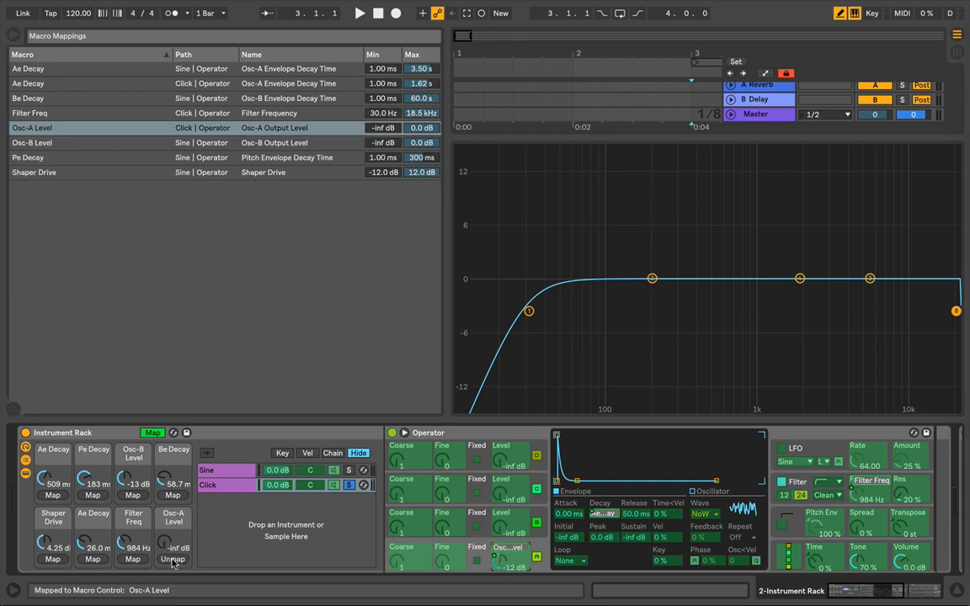
click(153, 433)
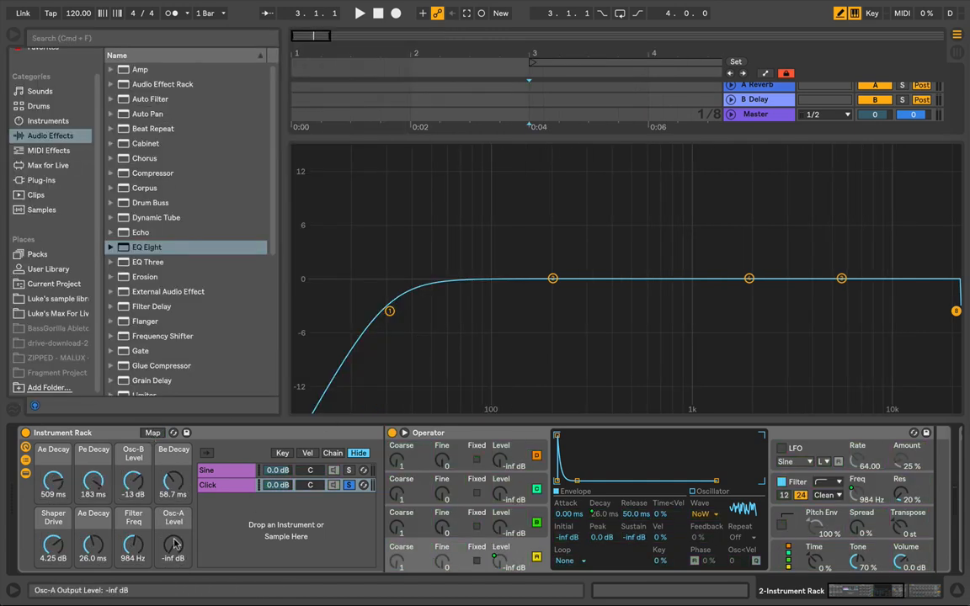
Unsolo the Click chain and blend it in with Filter Freq at 1.47 kHz and Osc-A Level at -11 dB.
click(349, 486)
drag(152, 526, 153, 503)
drag(178, 549, 94, 556)
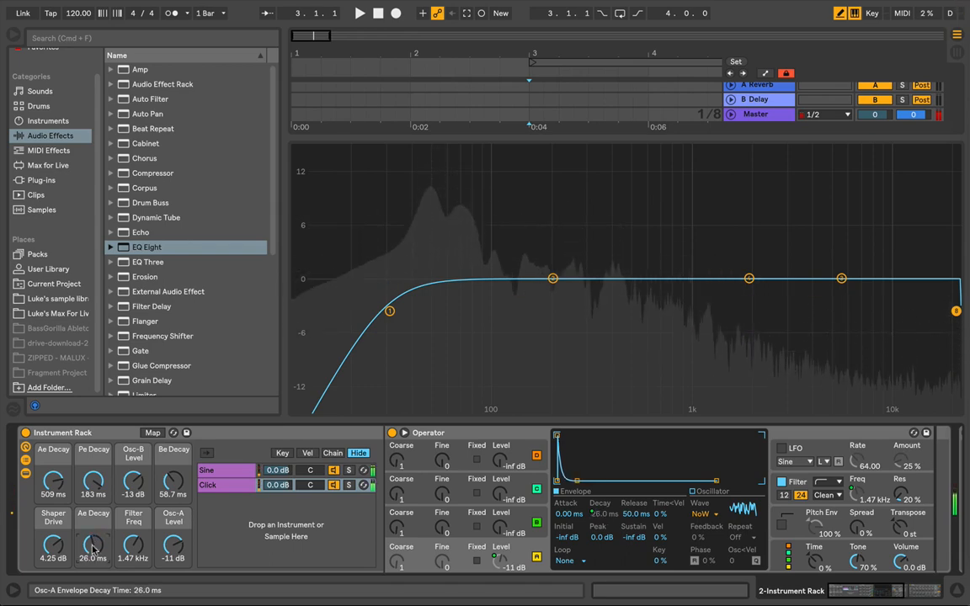
Collapse the EQ Eight's expanded display and deactivate the device.
scroll(392, 506, right, 5)
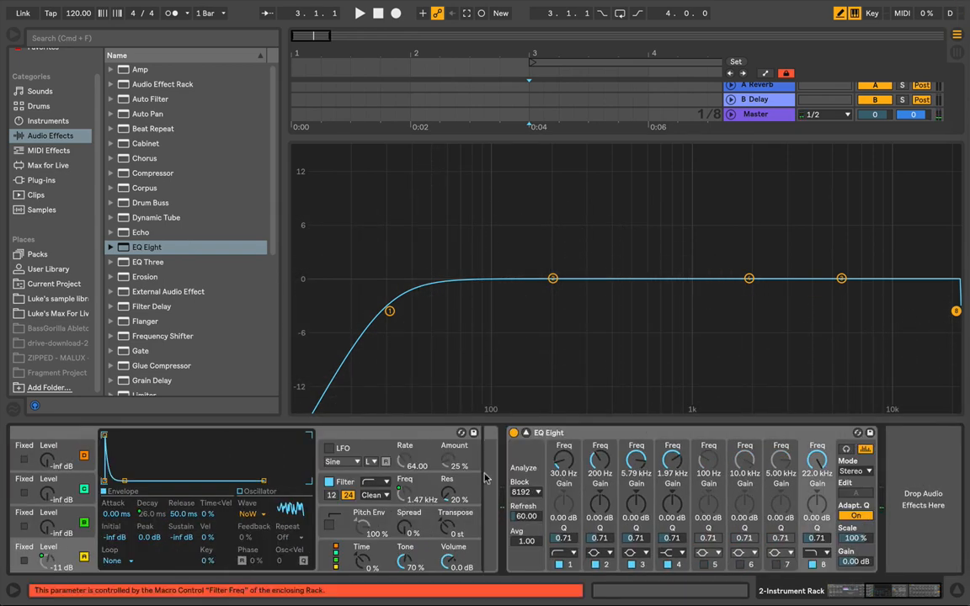
click(525, 433)
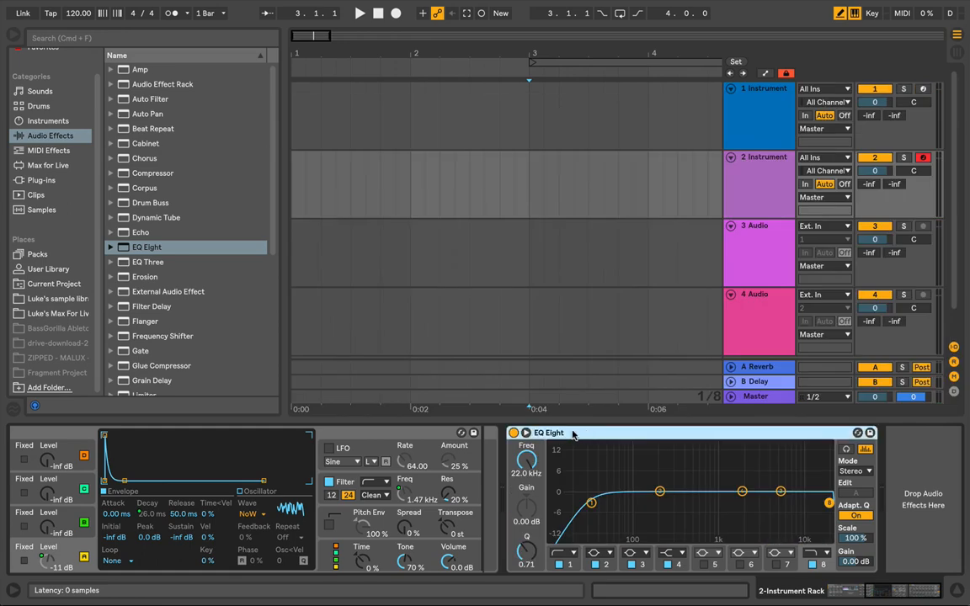
key(0)
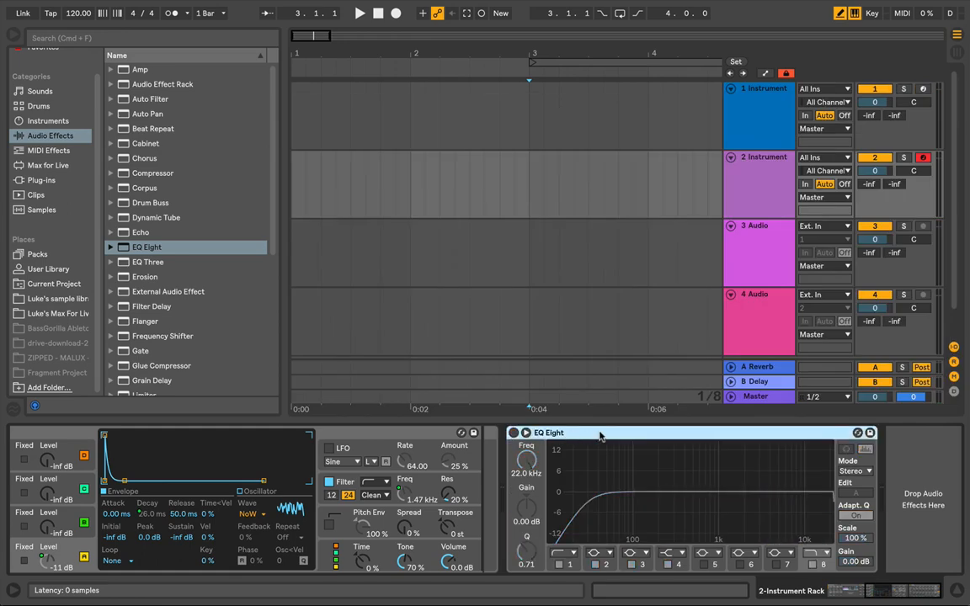
Rename the Instrument Rack as "Kick Machine 1".
scroll(600, 435, left, 5)
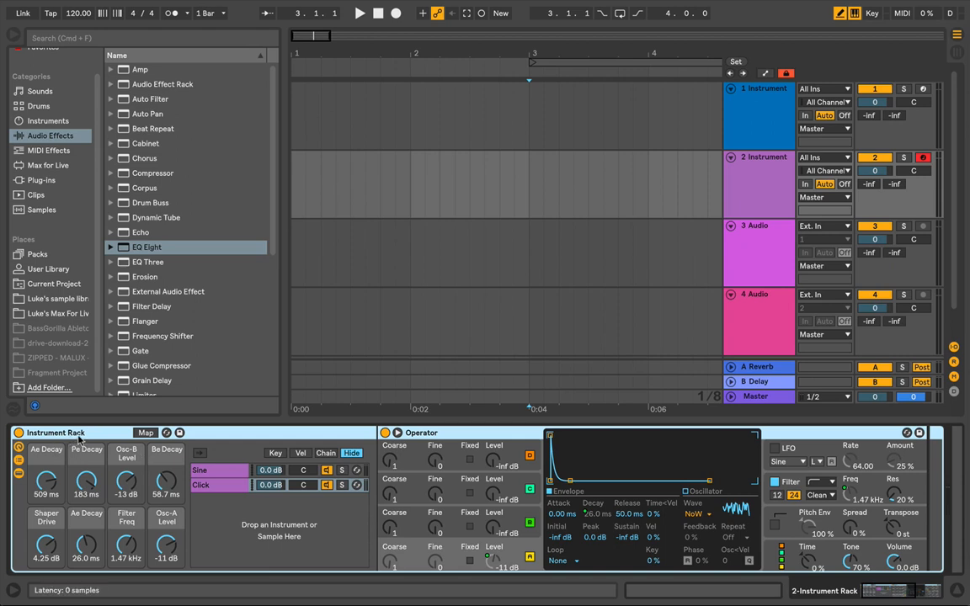
key(super+r)
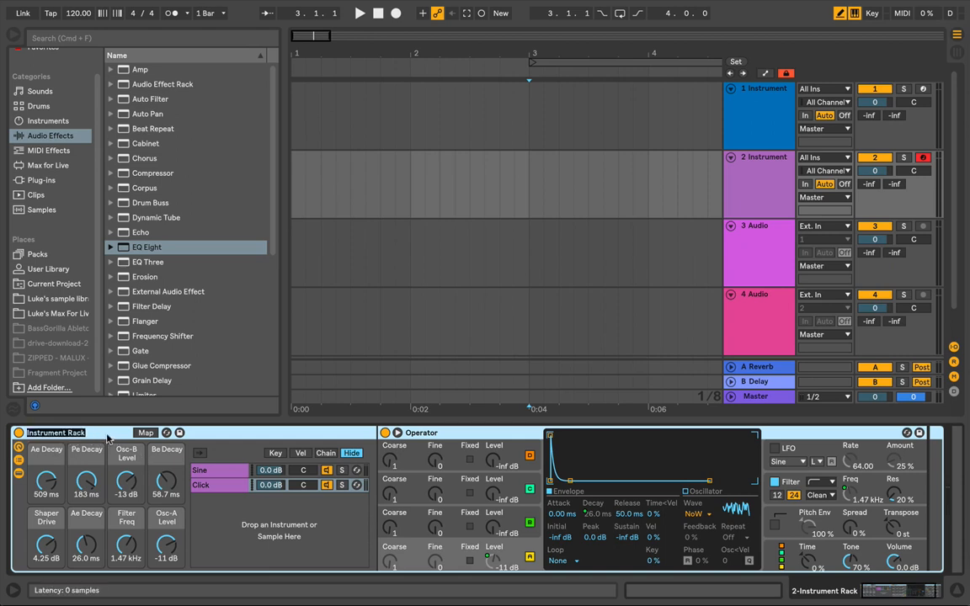
text(Kick Machine 1)
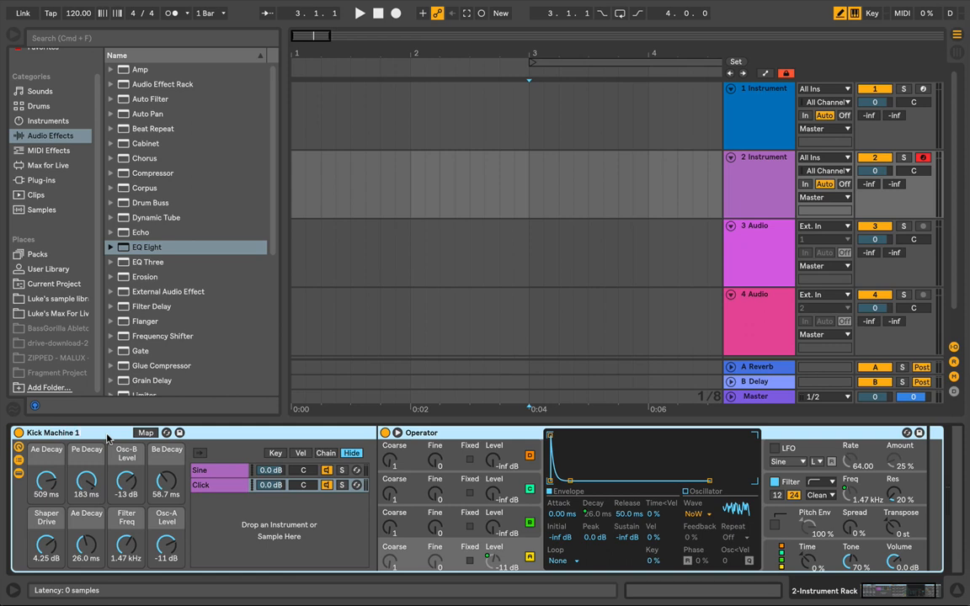
key(Return)
Save the rack as the preset "Kick Machine 1.adg" in the User Library's Instrument Rack folder.
click(179, 433)
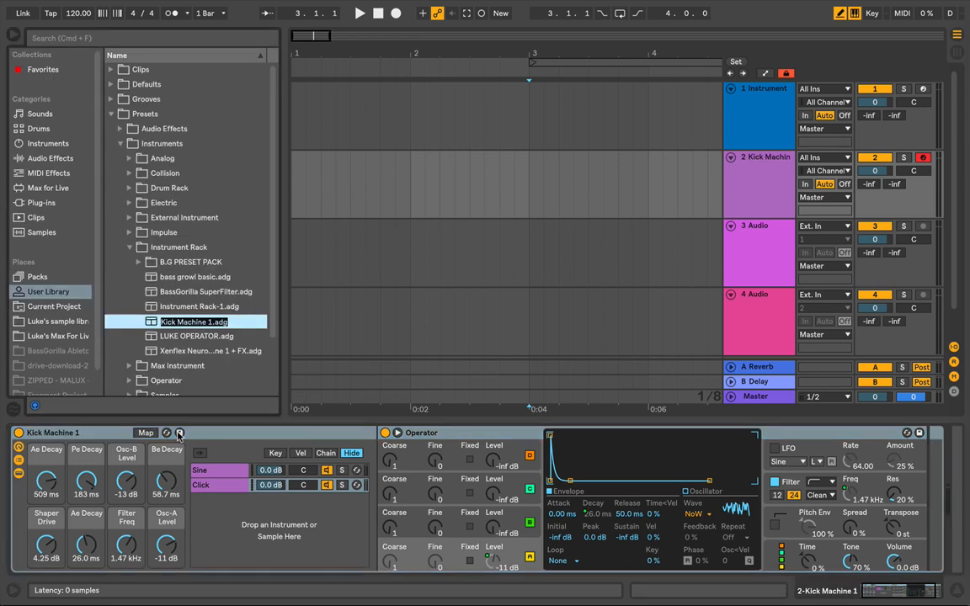
key(Return)
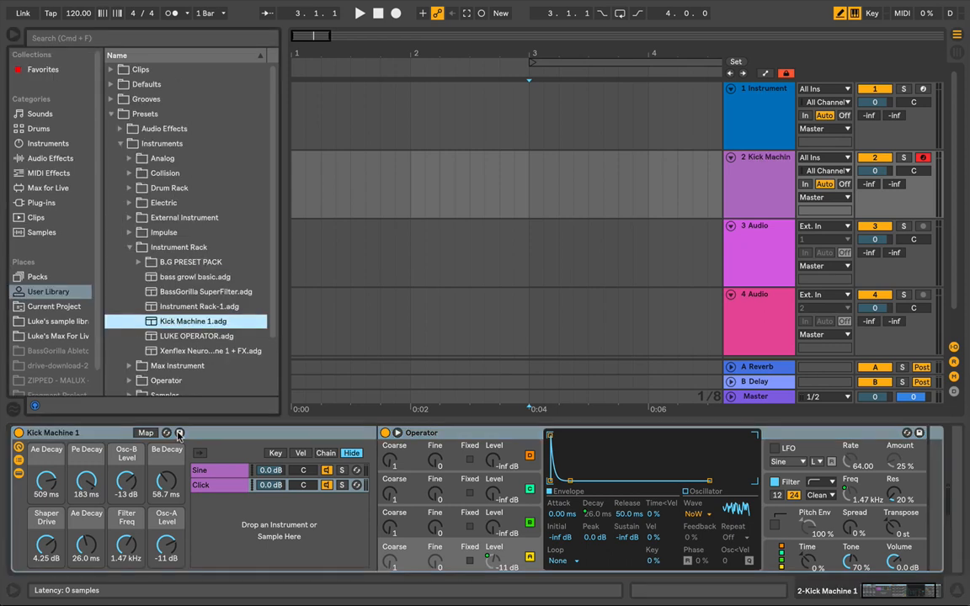
click(157, 249)
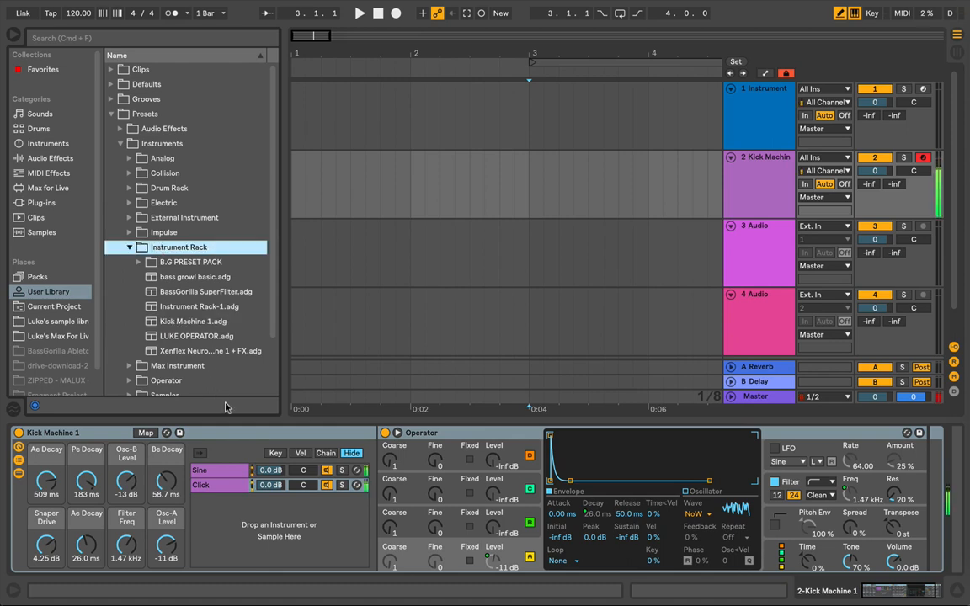
click(272, 505)
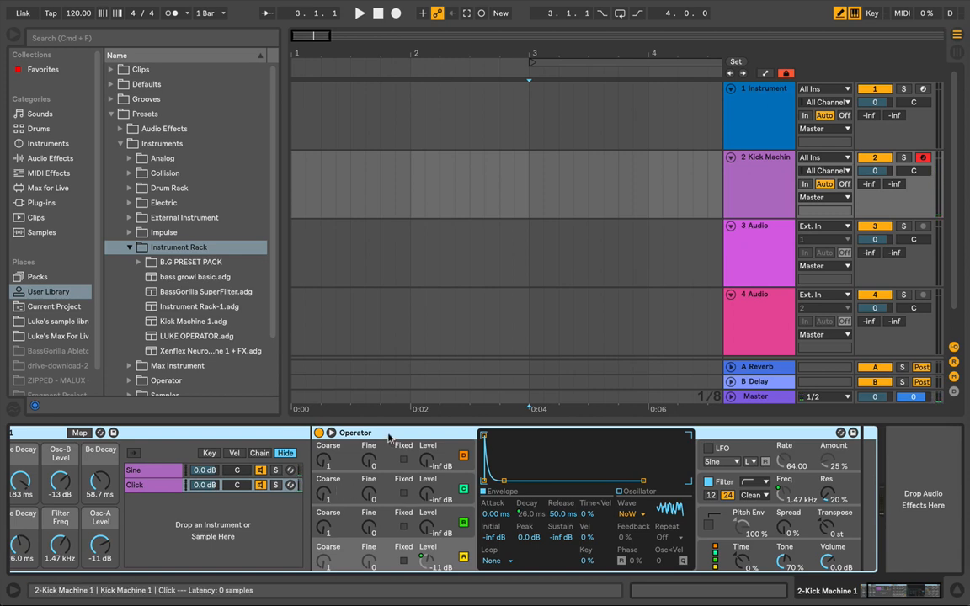
Fold the Click chain's Operator device and add a Saturator after the Kick Machine 1 rack.
double_click(352, 433)
scroll(236, 533, left, 3)
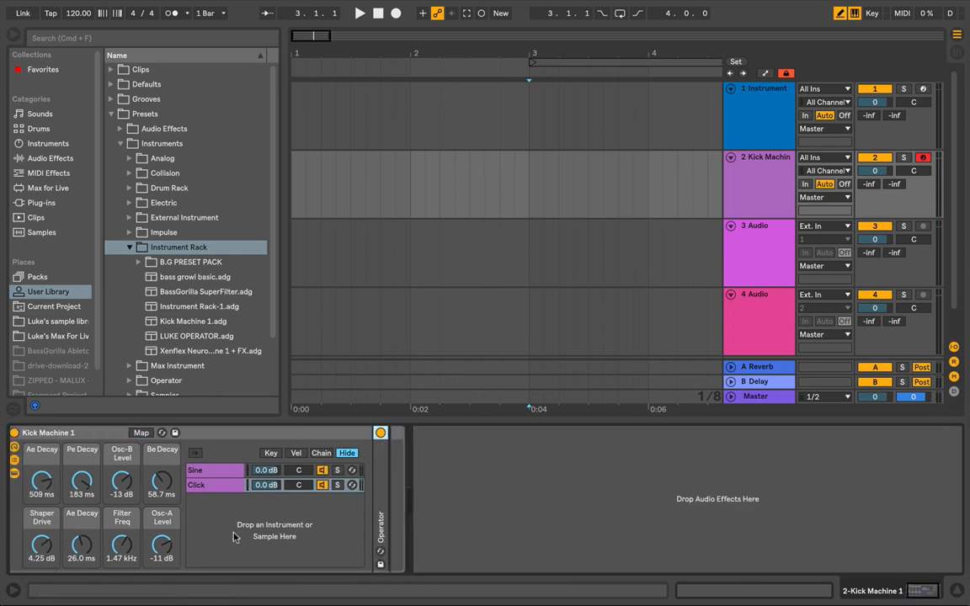
click(43, 158)
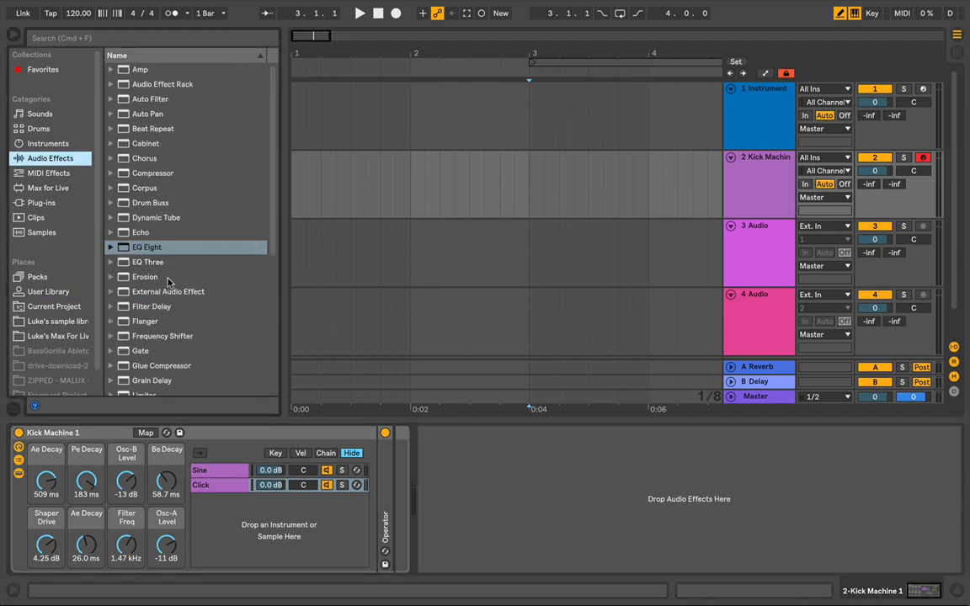
scroll(168, 283, down, 6)
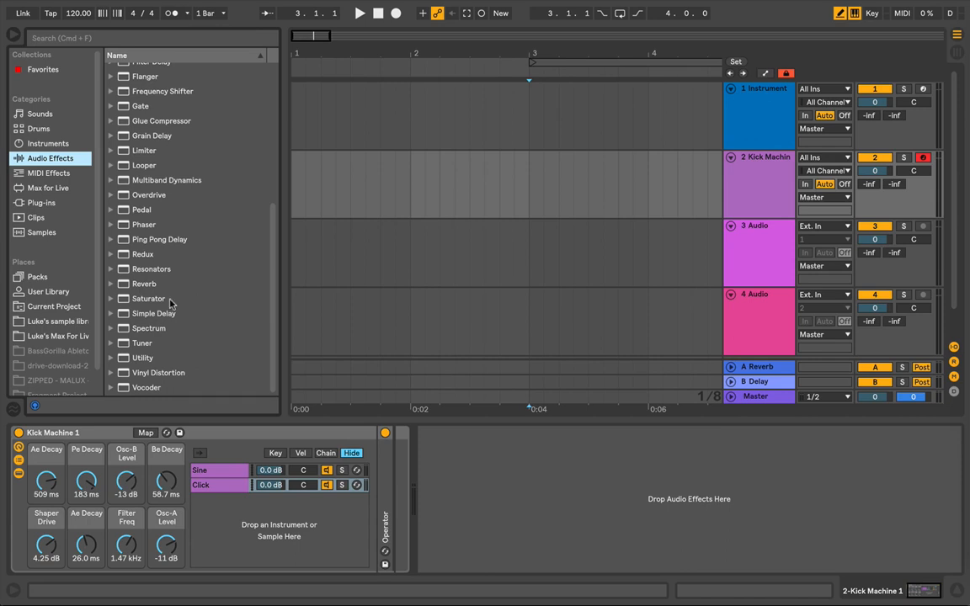
double_click(147, 299)
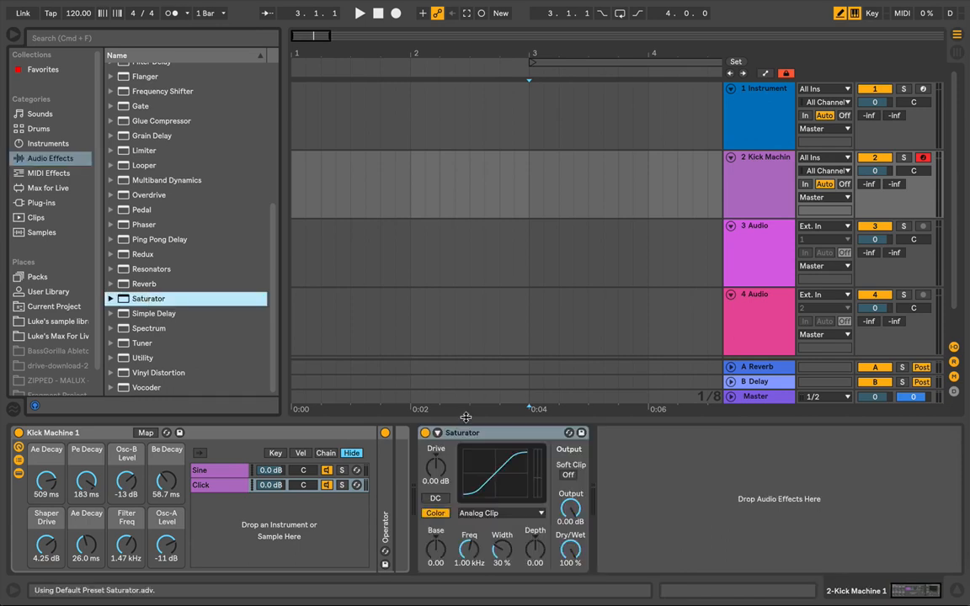
Expand the Saturator's waveshaper controls and set its Drive to 6.86 dB and Dry/Wet to 43.7%.
click(438, 434)
mouse_move(438, 466)
mouse_down()
mouse_move(438, 439)
mouse_move(438, 448)
mouse_up()
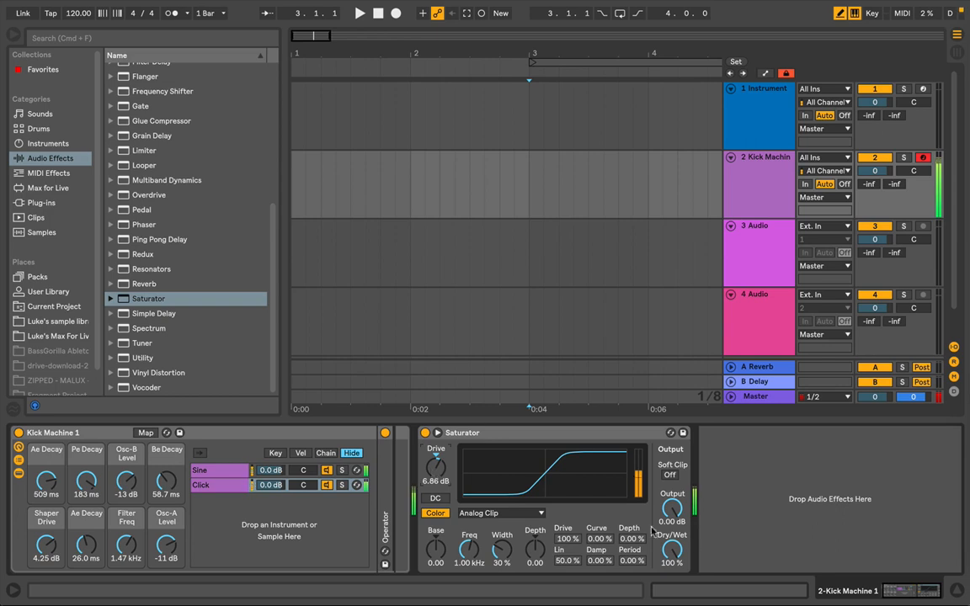
drag(673, 547, 673, 605)
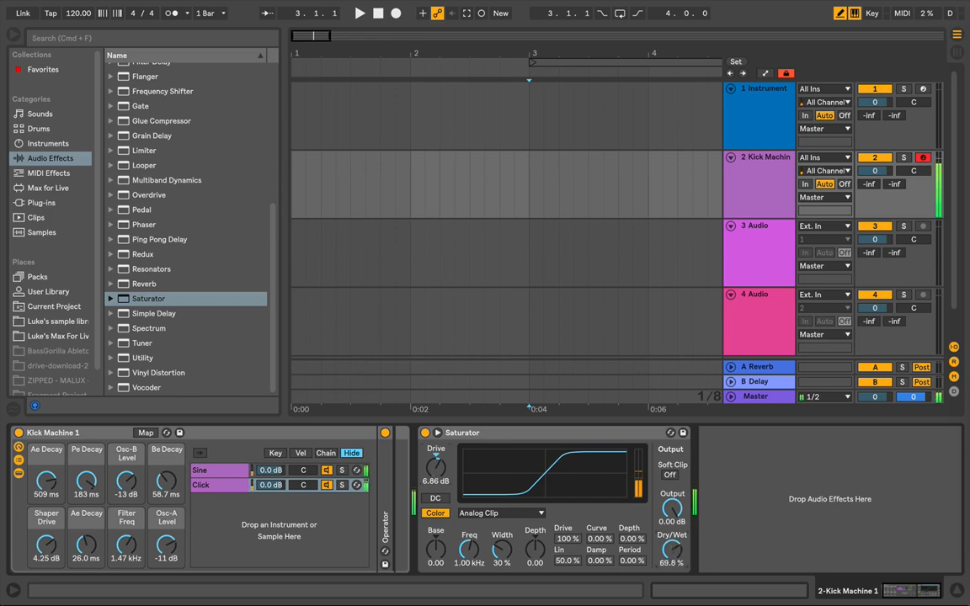
drag(673, 547, 673, 557)
Audition the Saturator's Soft Sine, Medium Curve, Hard Curve and Sinoid Fold types, and return it to Analog Clip.
click(520, 514)
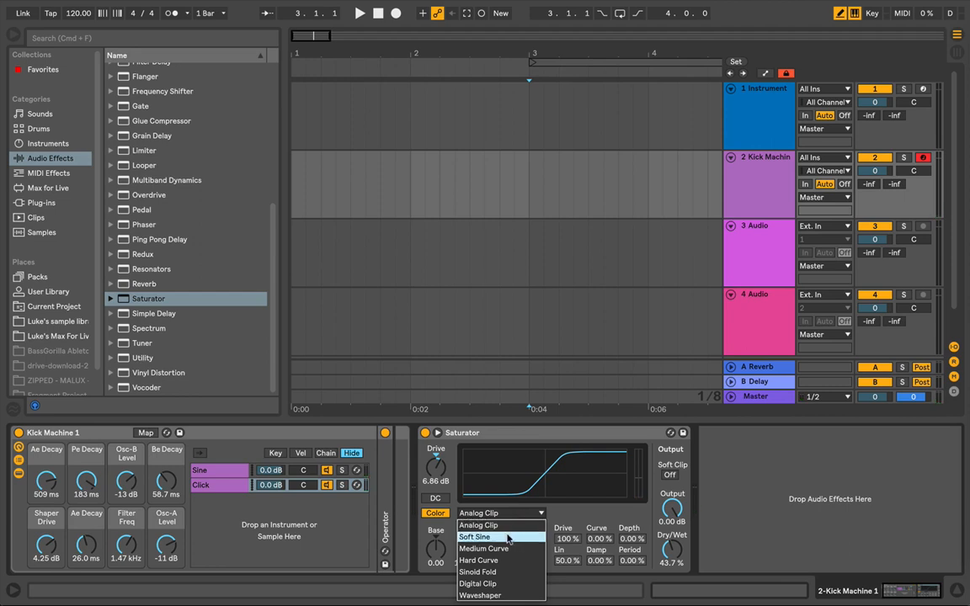
click(509, 537)
click(505, 513)
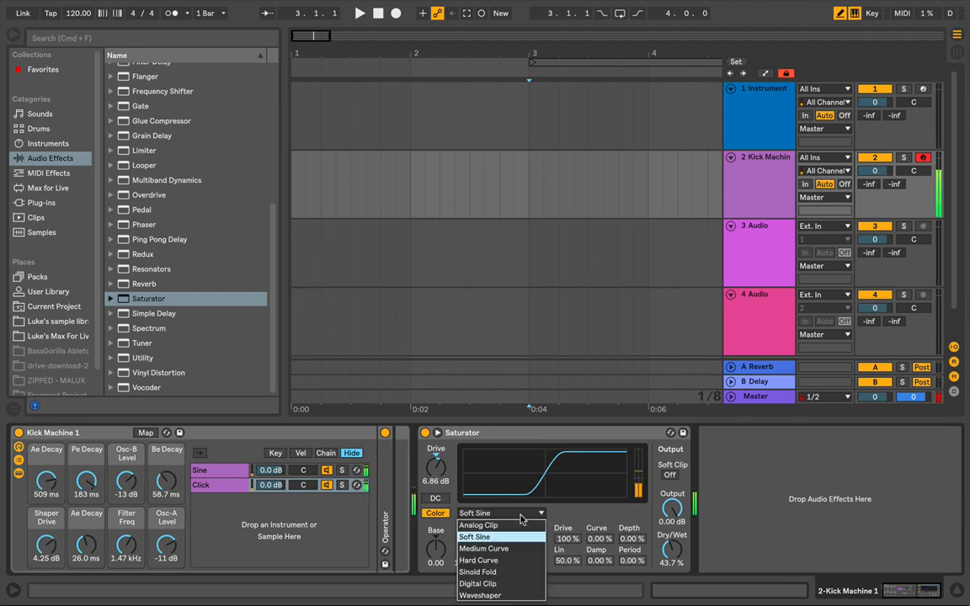
click(516, 549)
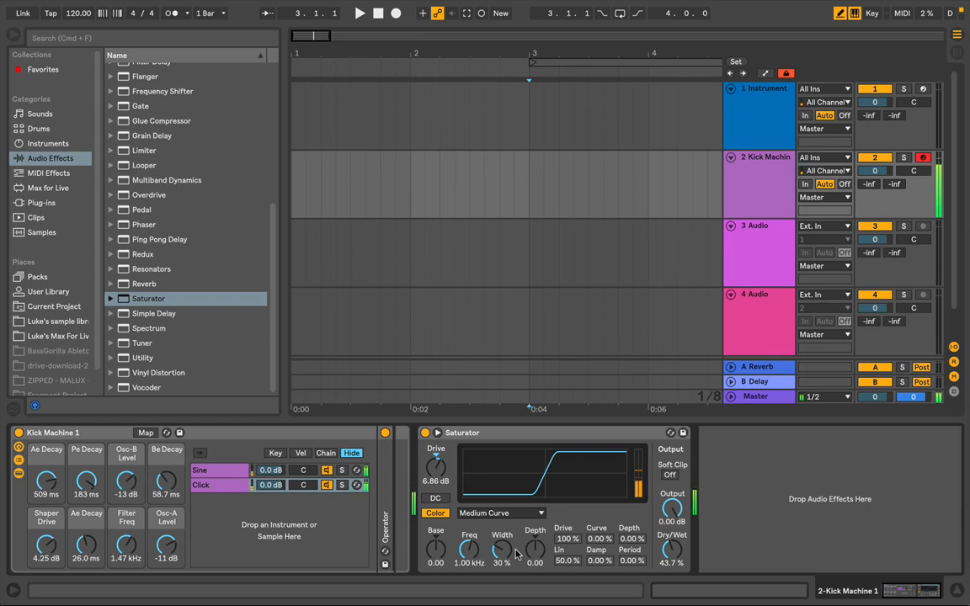
click(505, 513)
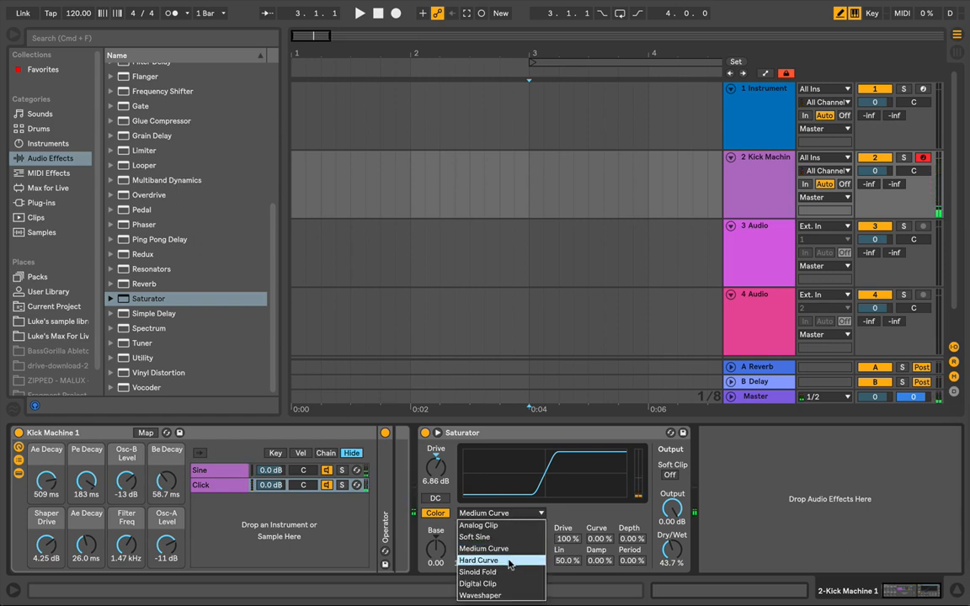
click(508, 563)
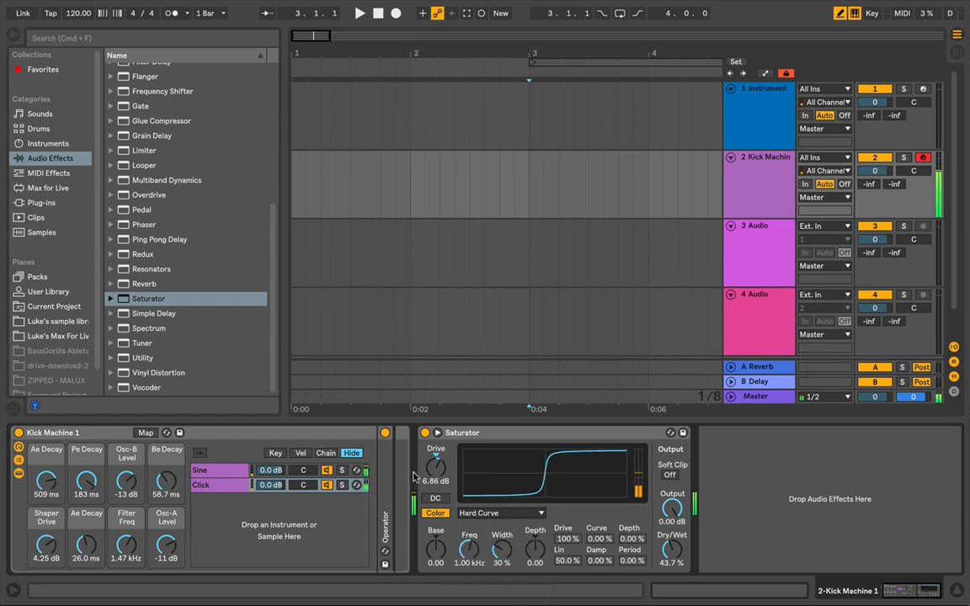
click(505, 513)
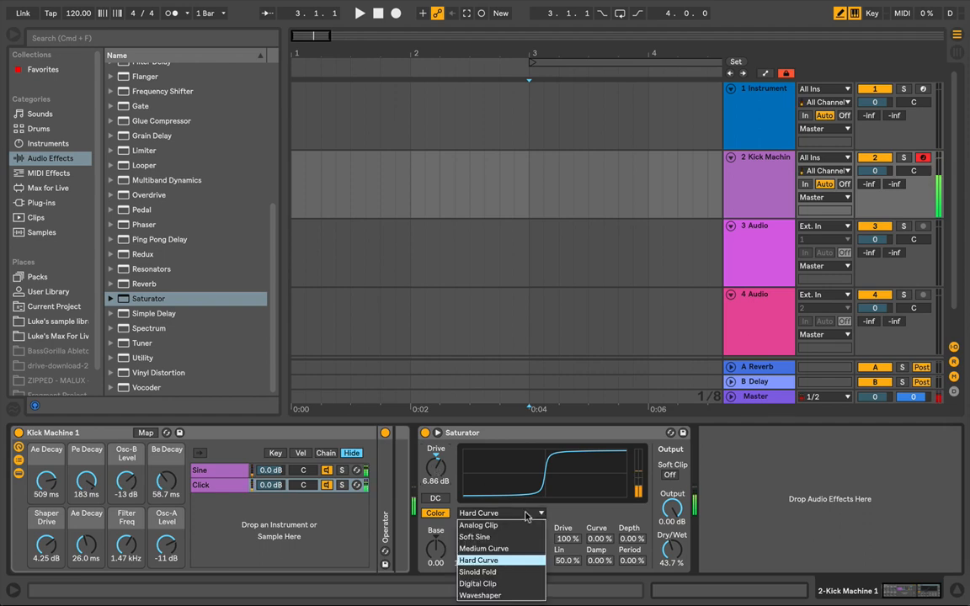
click(505, 537)
click(505, 513)
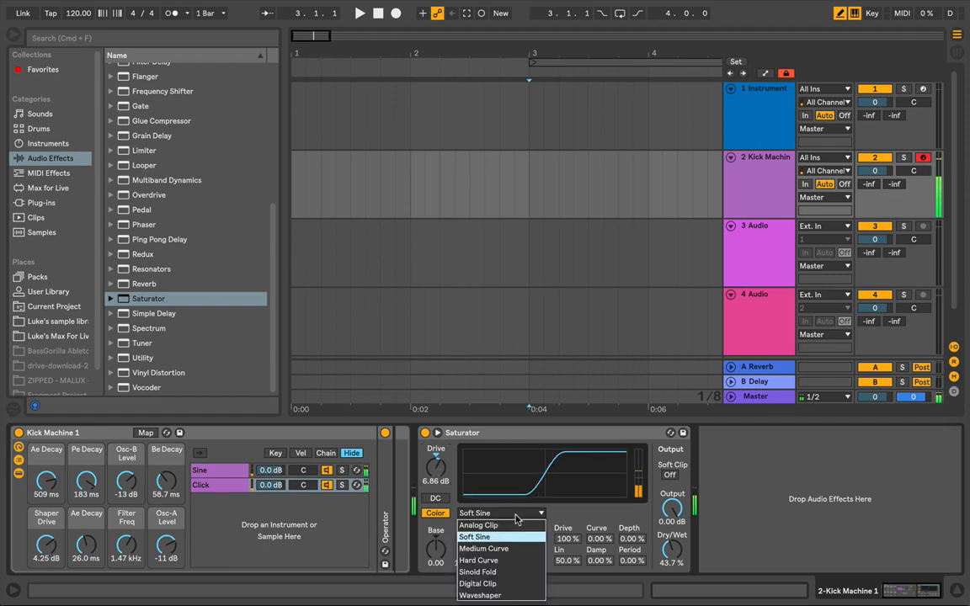
click(503, 572)
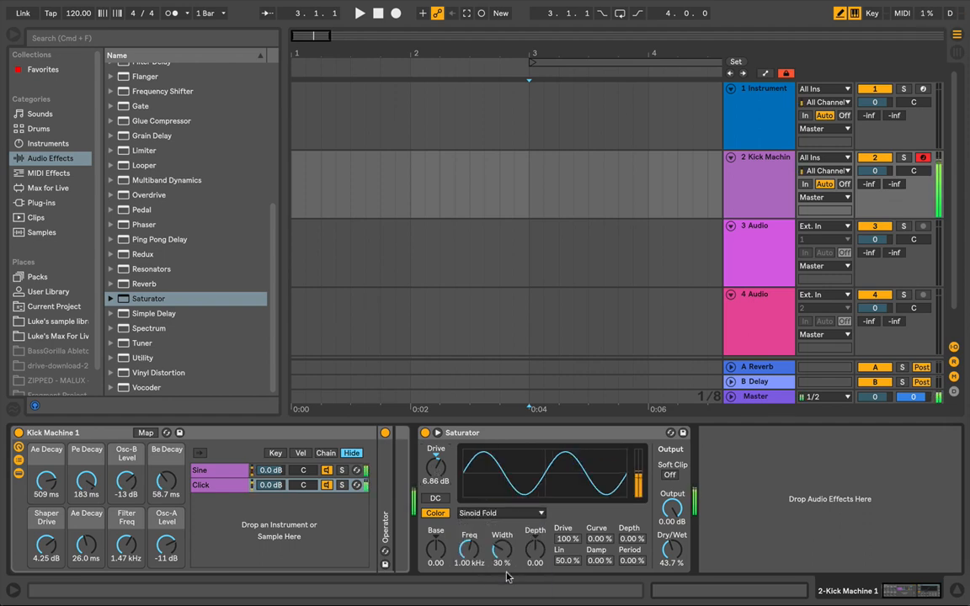
click(506, 513)
click(497, 526)
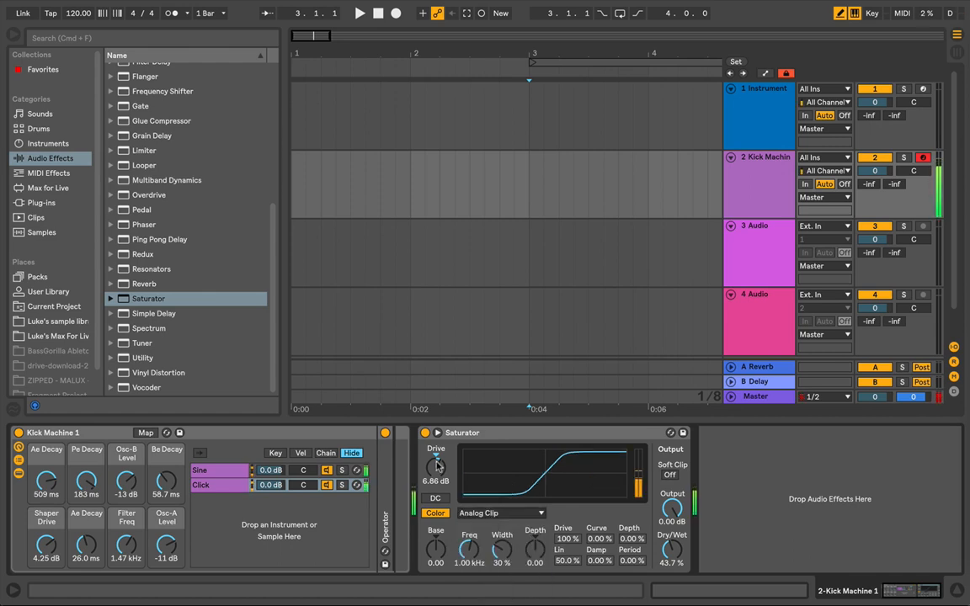
Set the Saturator's Drive to 7.43 dB with Soft Clip on, and compare the kick with the device bypassed and active.
drag(436, 470, 437, 459)
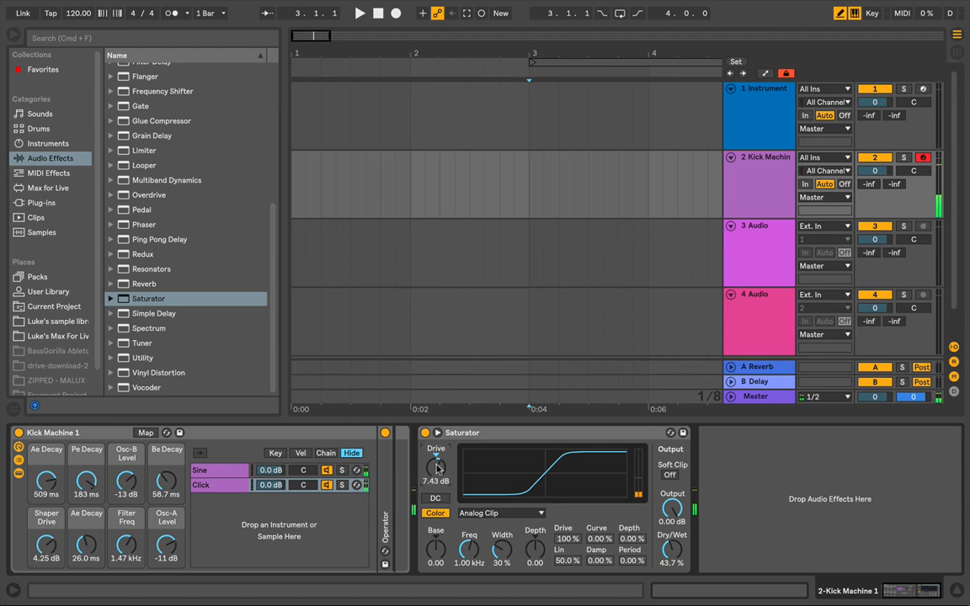
click(670, 475)
drag(435, 468, 435, 453)
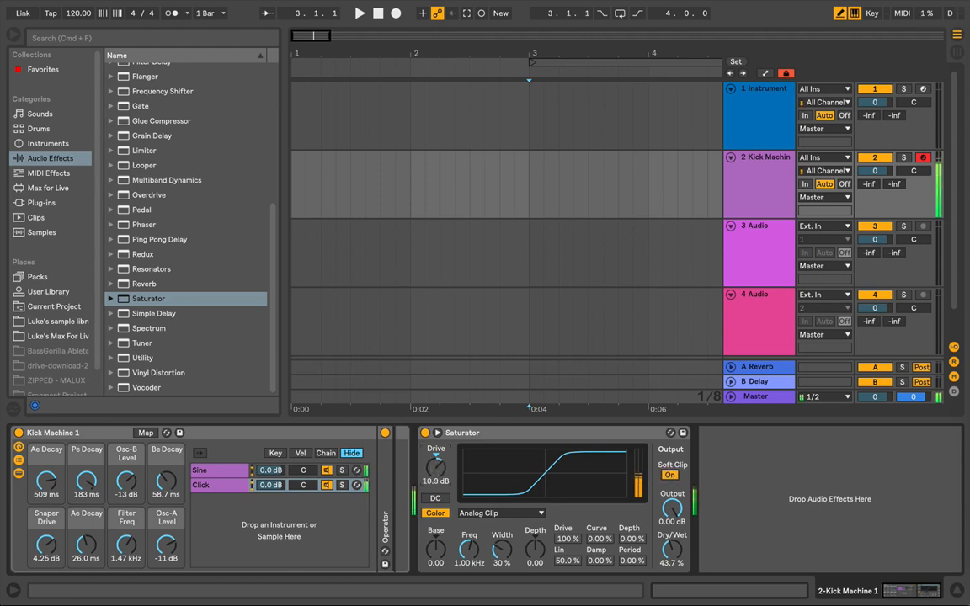
click(671, 476)
click(672, 476)
drag(434, 469, 434, 477)
click(425, 433)
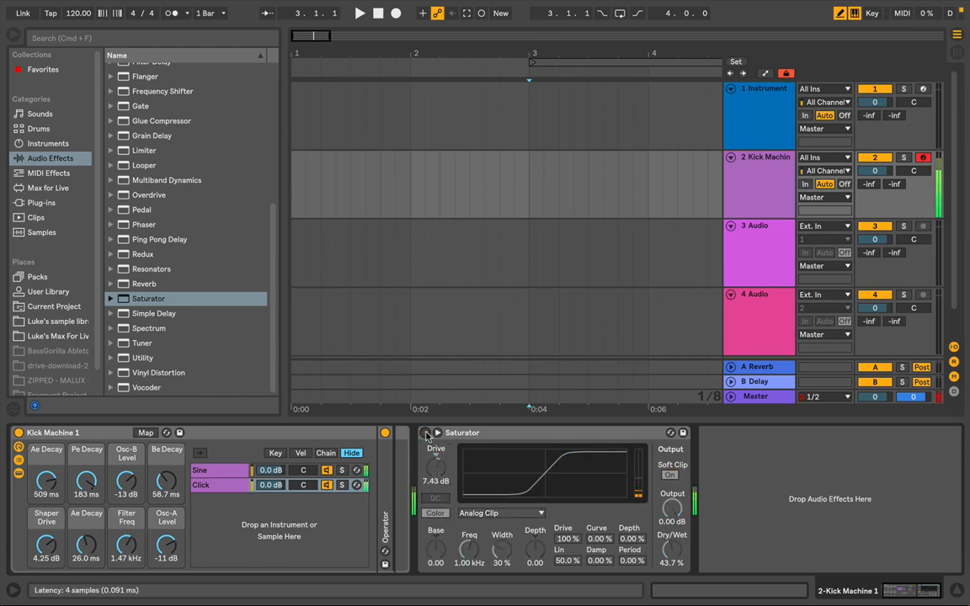
click(425, 432)
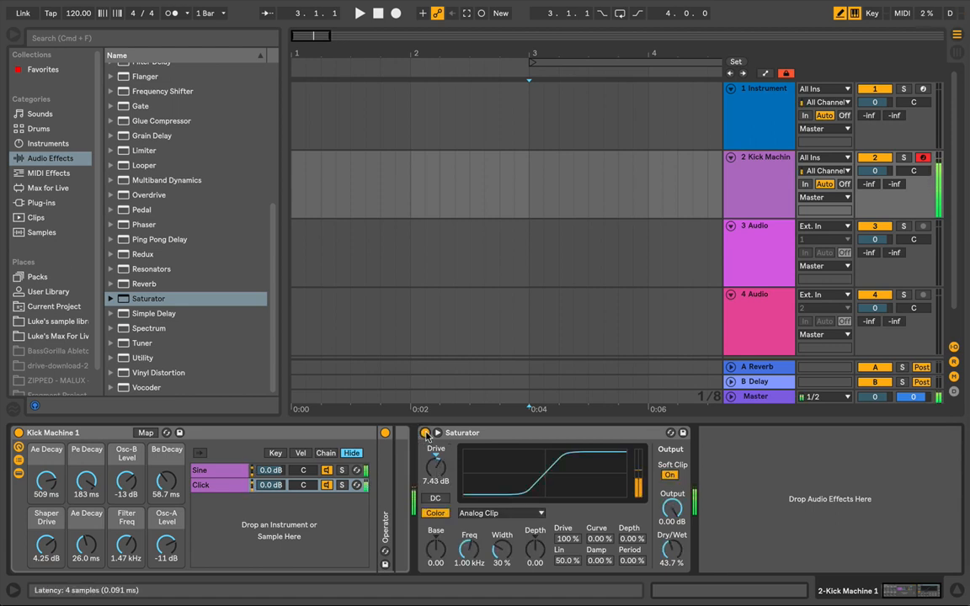
Add a Glue Compressor after the Saturator on the Kick Machine track.
click(733, 492)
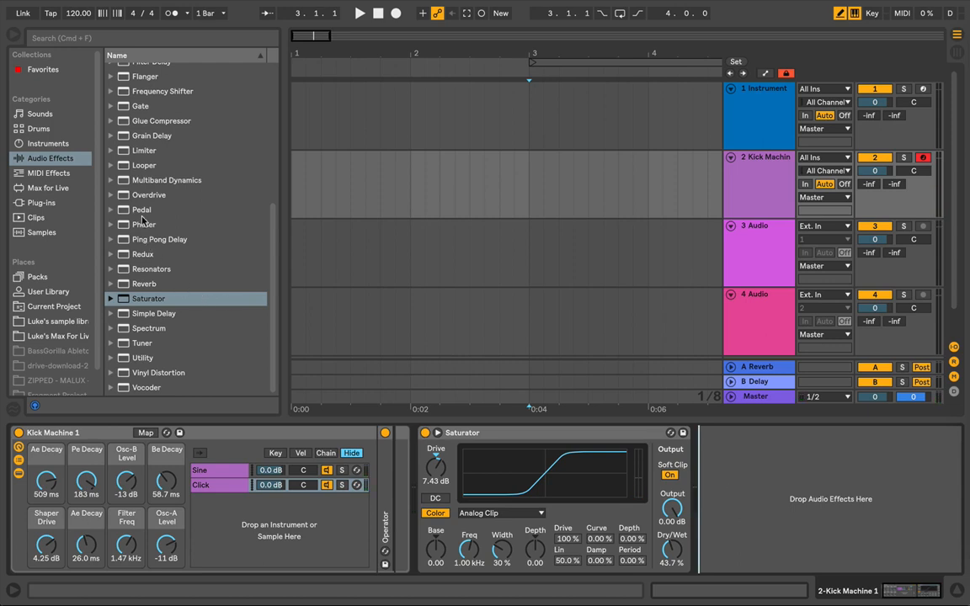
scroll(143, 221, up, 5)
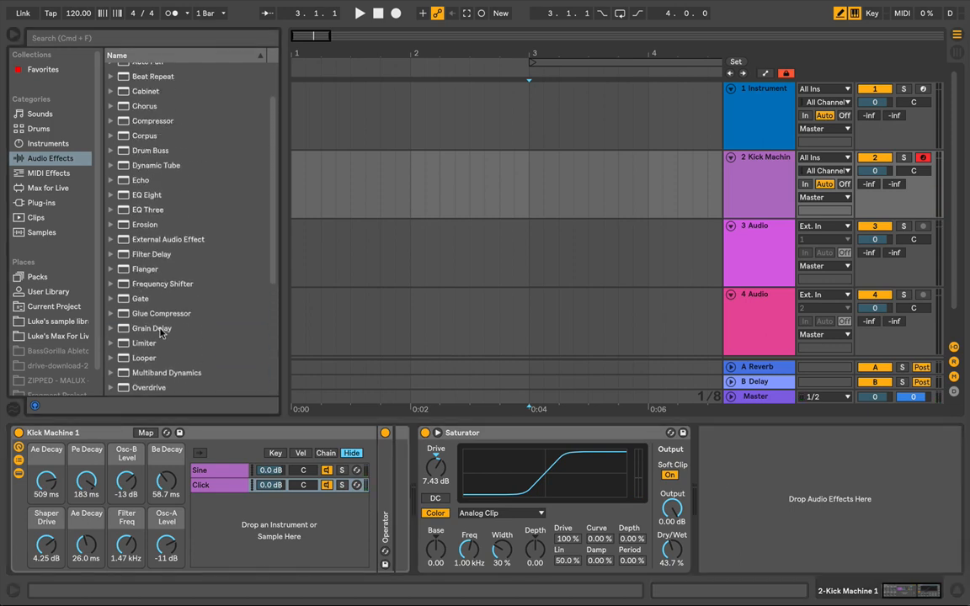
double_click(142, 315)
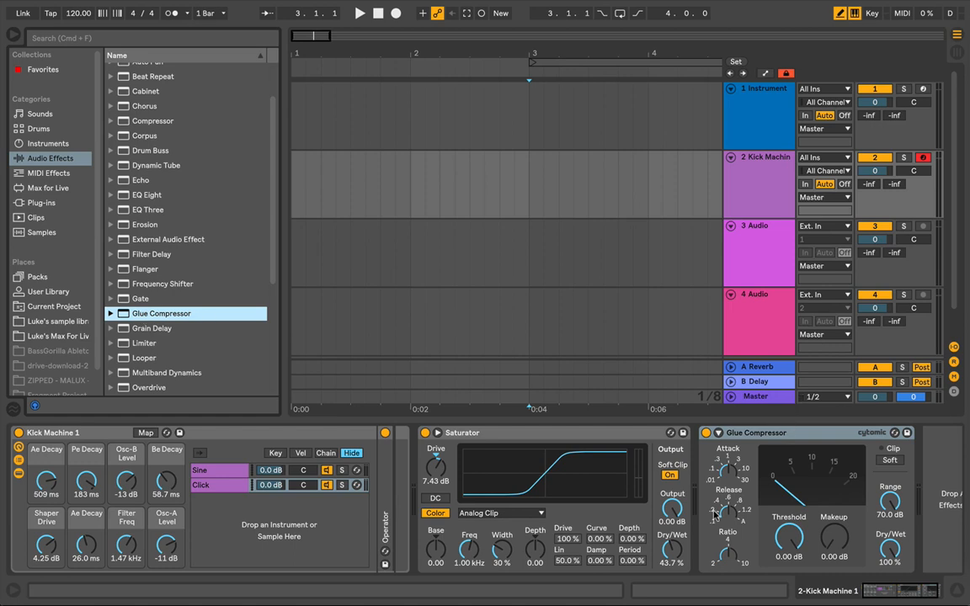
click(714, 514)
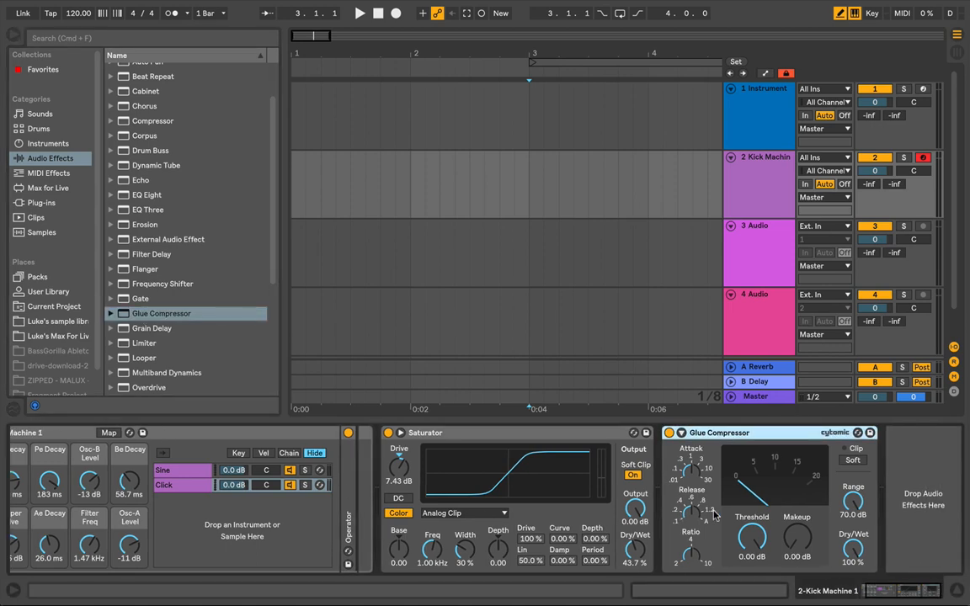
click(690, 471)
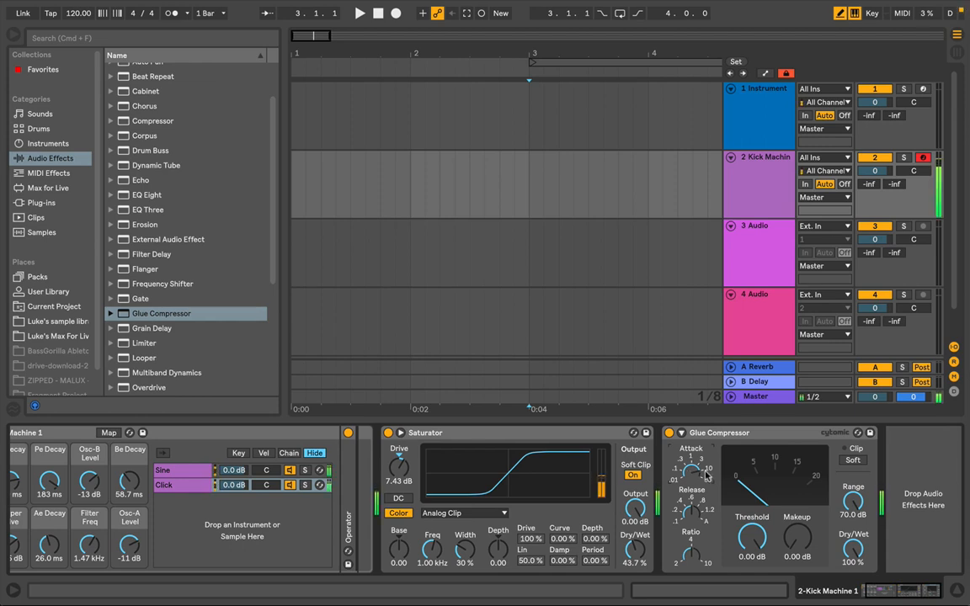
Set the Glue Compressor's Threshold to -22.5 dB and Makeup to 10.3 dB with Soft clipping on, and compare it bypassed.
drag(790, 537, 790, 480)
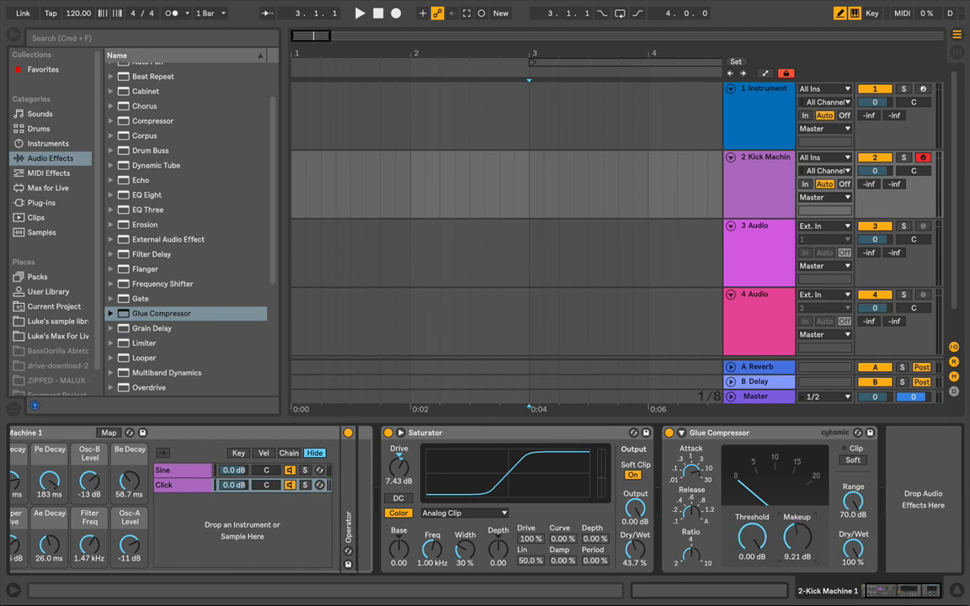
double_click(796, 537)
drag(754, 536, 753, 592)
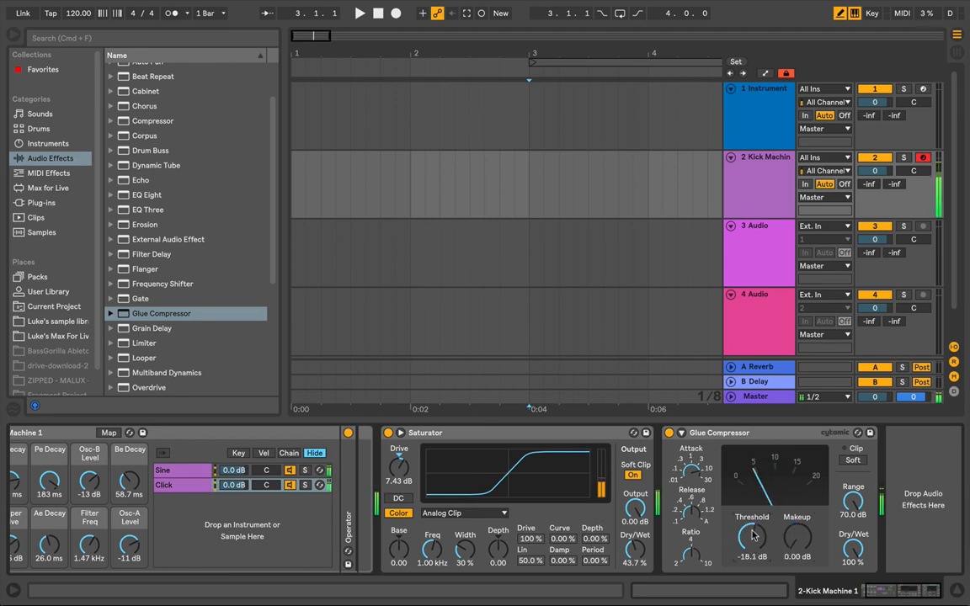
drag(797, 537, 797, 477)
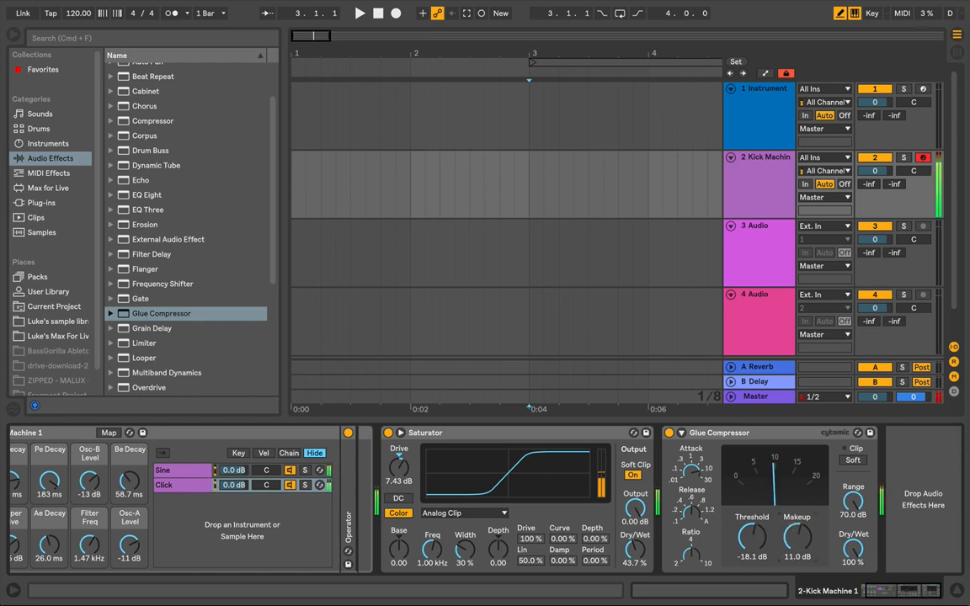
click(854, 461)
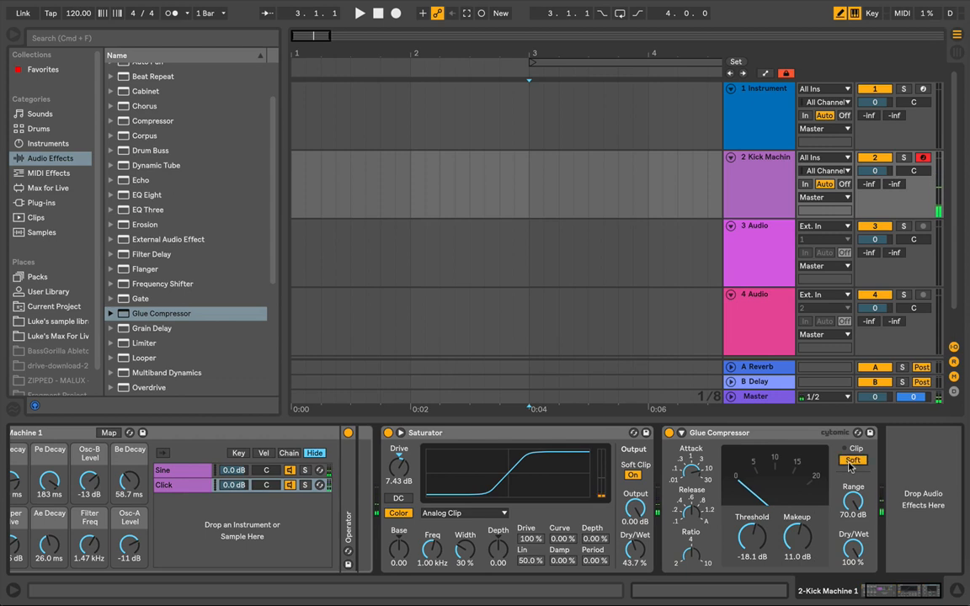
mouse_move(792, 532)
mouse_down()
mouse_move(793, 545)
mouse_move(751, 555)
mouse_move(798, 529)
mouse_up()
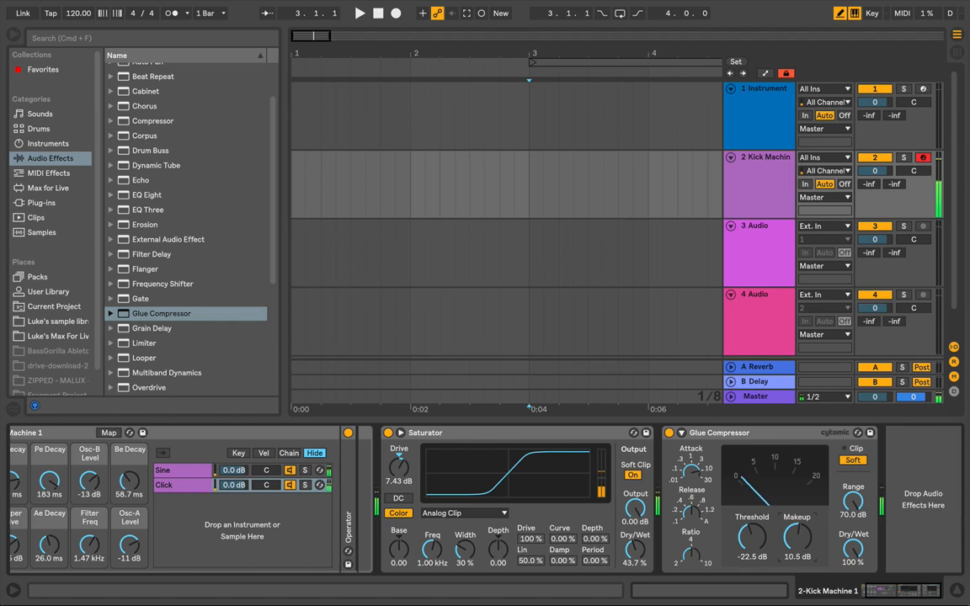
click(671, 433)
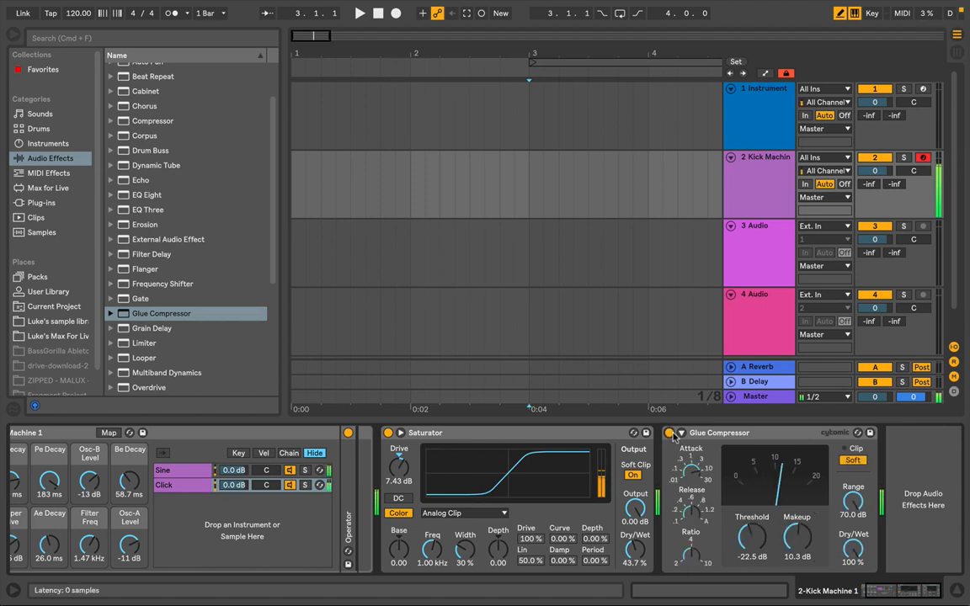
click(670, 432)
Set the Glue Compressor's Dry/Wet to 61% and the rack's Ae Decay macro to 448 ms.
drag(853, 549, 853, 463)
scroll(523, 493, left, 3)
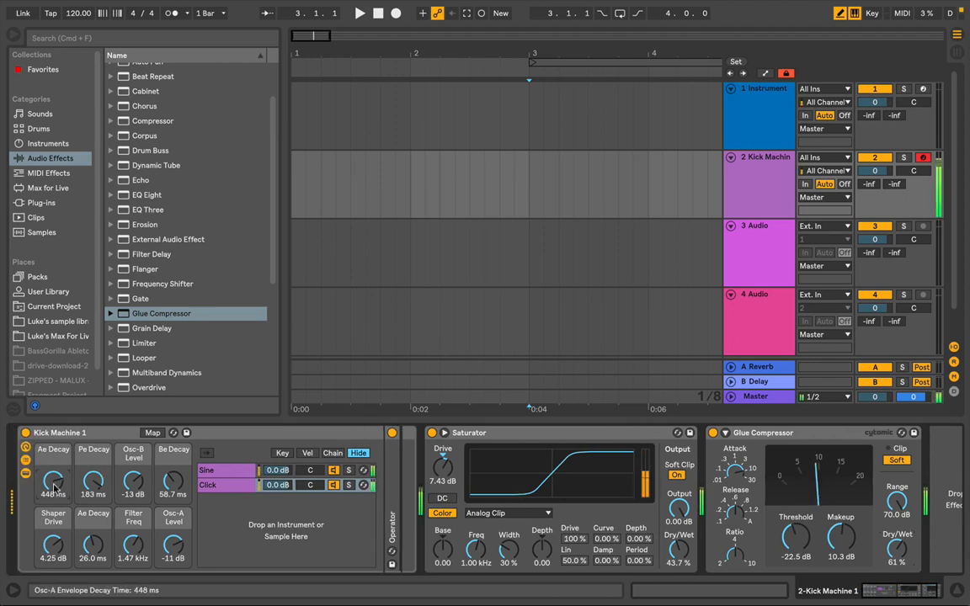
click(501, 438)
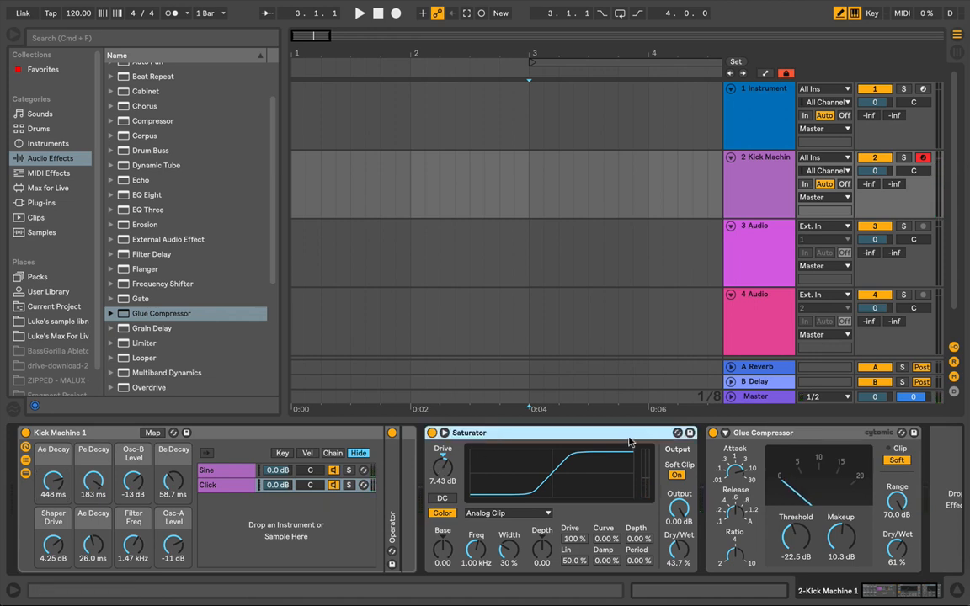
click(764, 436)
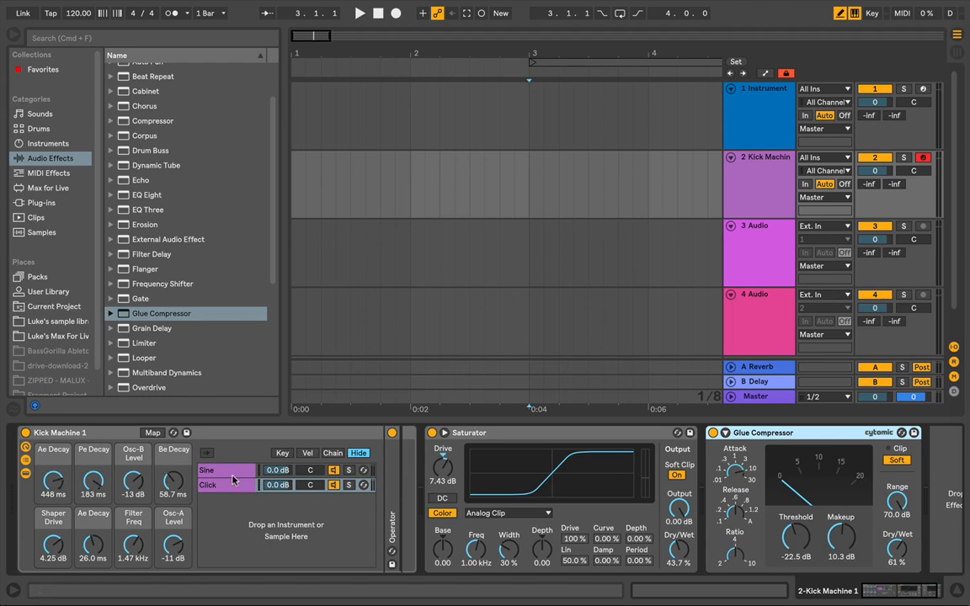
click(90, 435)
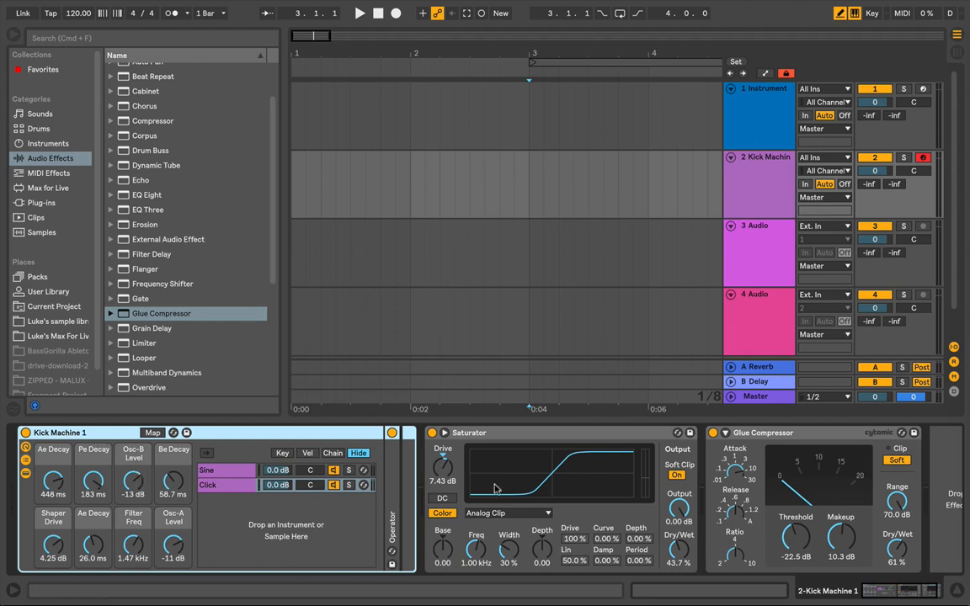
click(552, 435)
click(800, 432)
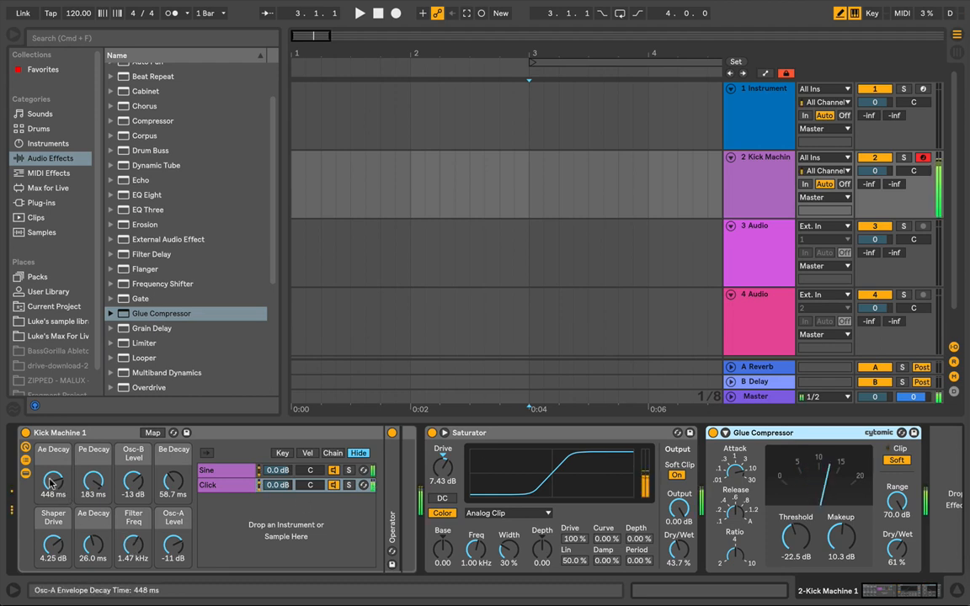
Set the rack's upper macros to Ae Decay 369 ms, Pe Decay 85.3 ms, Osc-B Level -12 dB and Be Decay 69.7 ms.
mouse_move(53, 481)
mouse_down()
mouse_move(53, 506)
mouse_move(54, 486)
mouse_up()
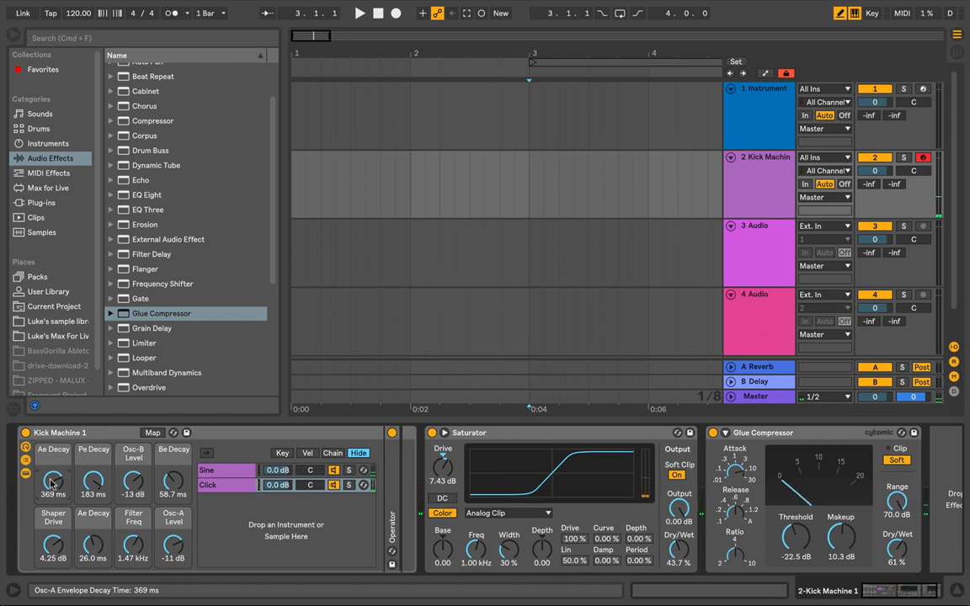
drag(93, 482, 172, 468)
mouse_move(174, 481)
mouse_down()
mouse_move(174, 494)
mouse_move(172, 459)
mouse_move(171, 484)
mouse_up()
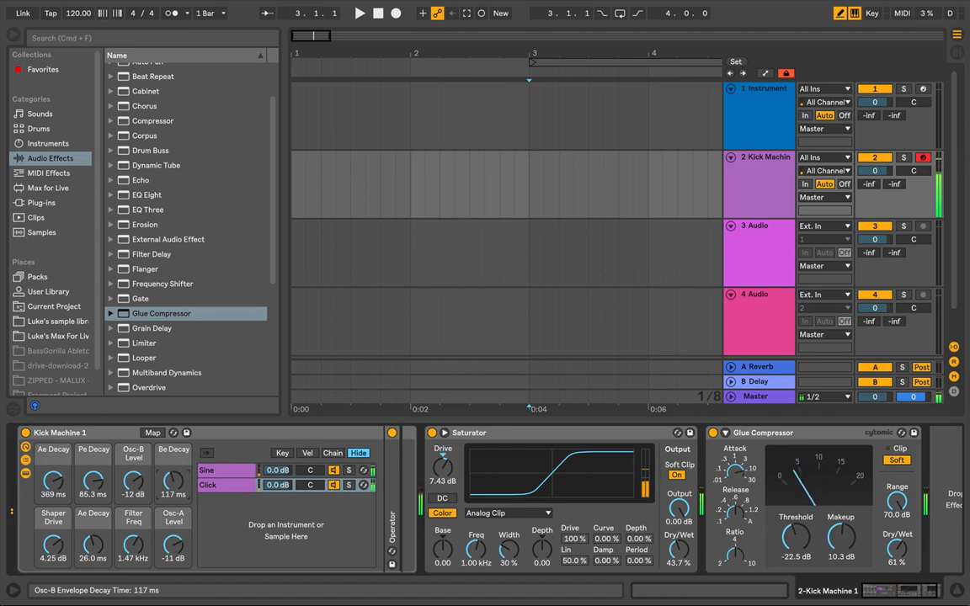
click(210, 473)
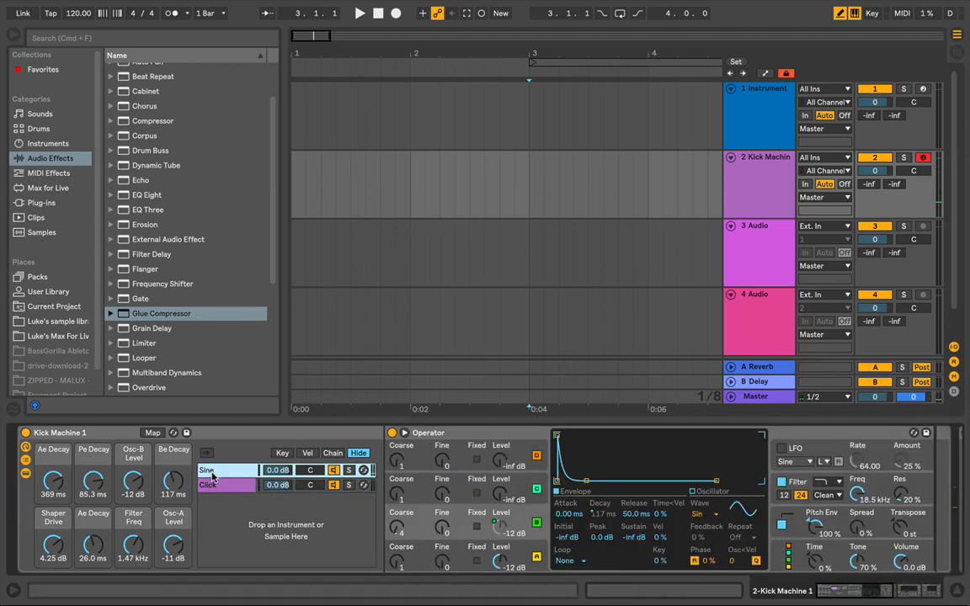
mouse_move(163, 456)
mouse_down()
mouse_move(163, 438)
mouse_move(162, 476)
mouse_up()
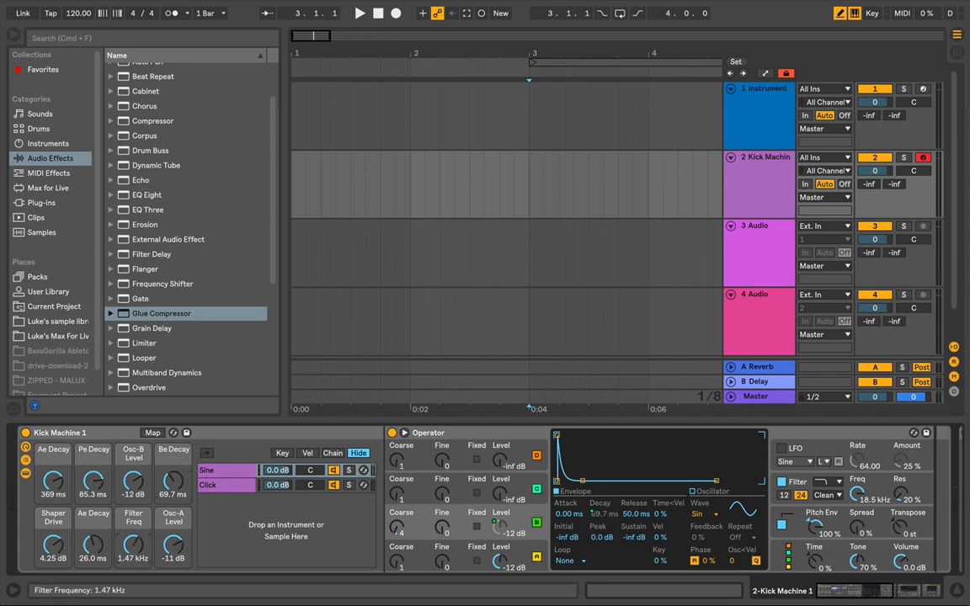
Set the lower-row macros to Ae Decay 44.0 ms, Filter Freq 3.86 kHz, Osc-A Level -9.1 dB and Shaper Drive 6.90 dB.
drag(132, 545, 93, 540)
click(93, 545)
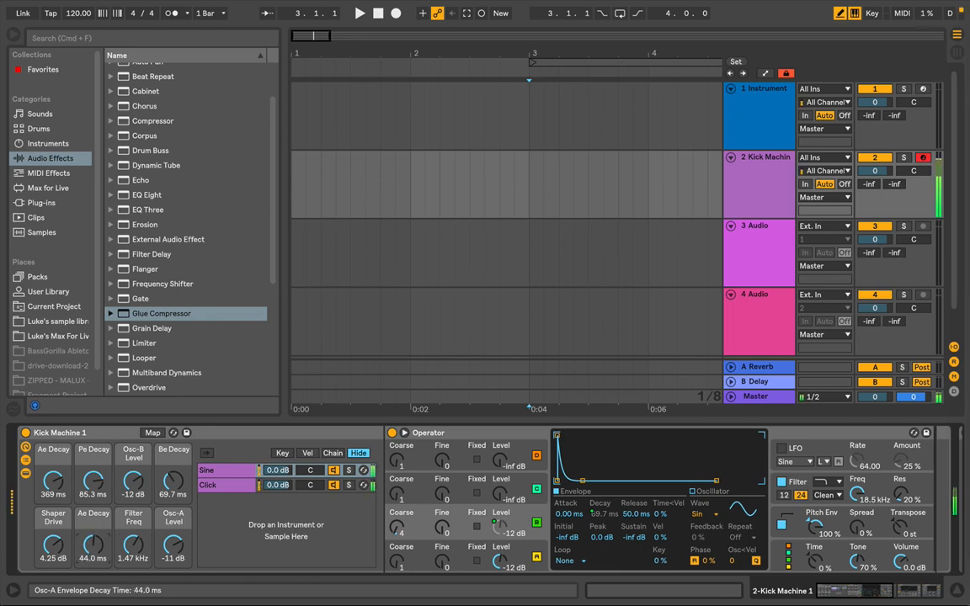
drag(132, 546, 174, 531)
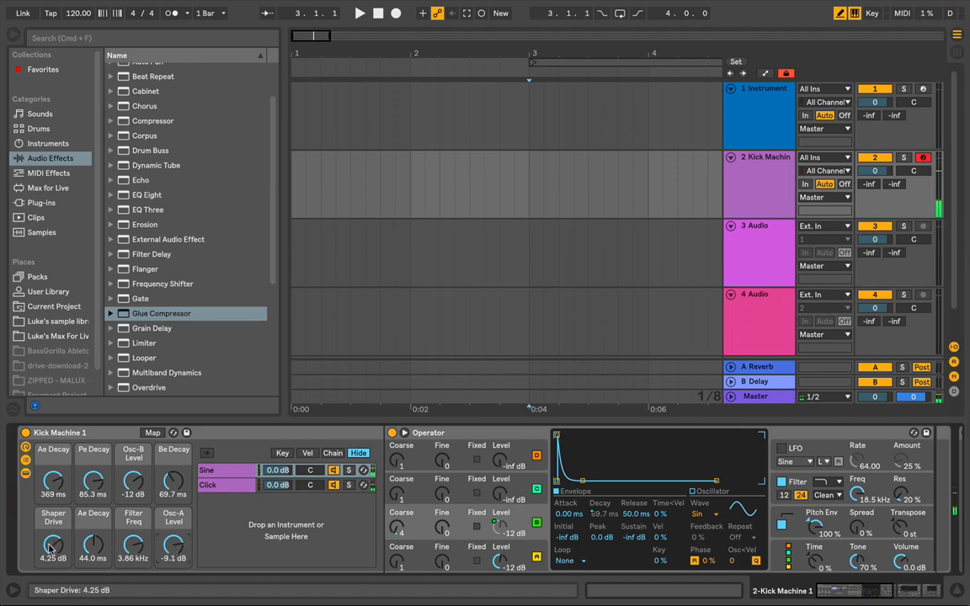
drag(50, 549, 49, 538)
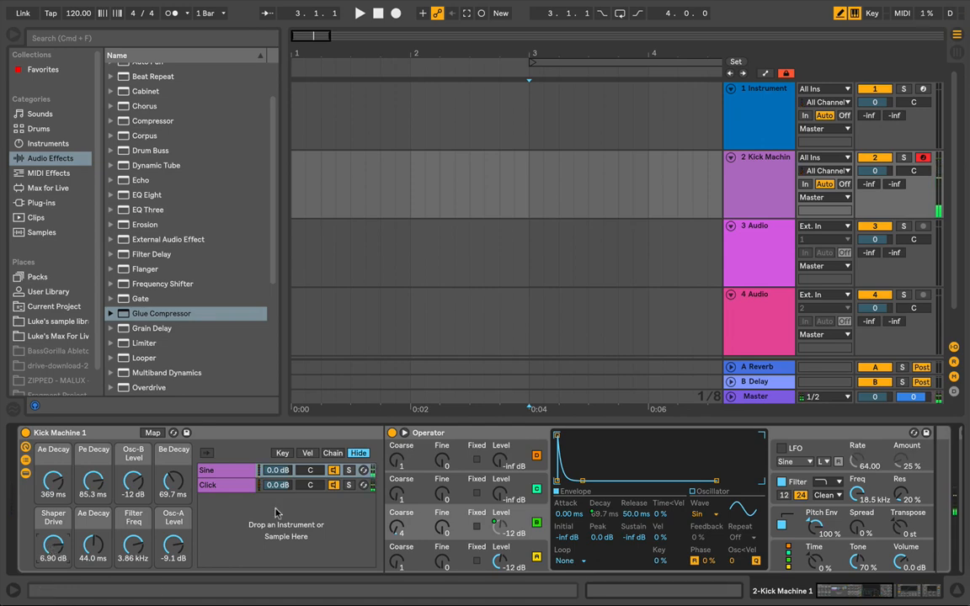
Collapse the Saturator and Glue Compressor, and add a Reverb at the end of the Kick Machine track's device chain.
scroll(276, 513, right, 10)
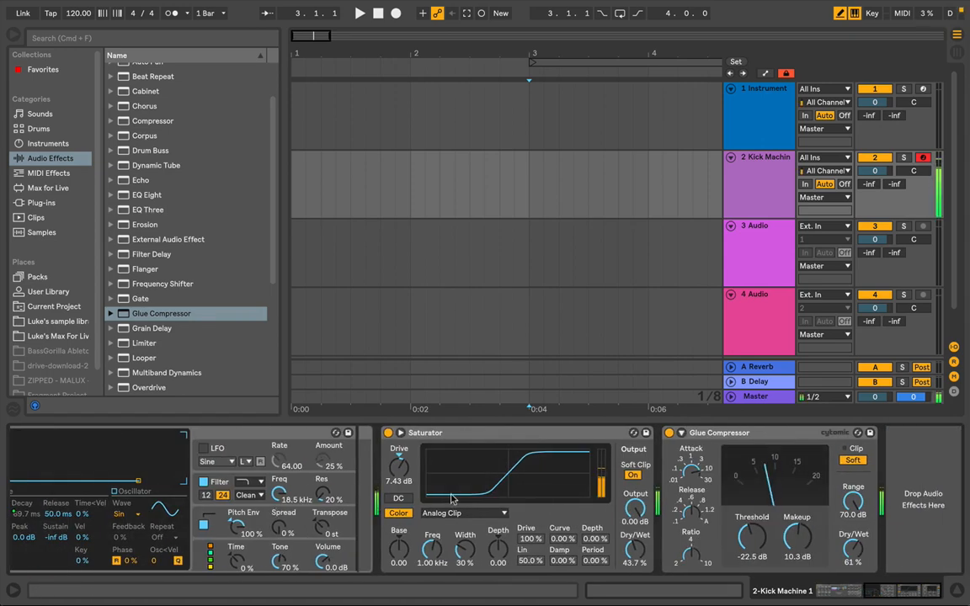
double_click(506, 438)
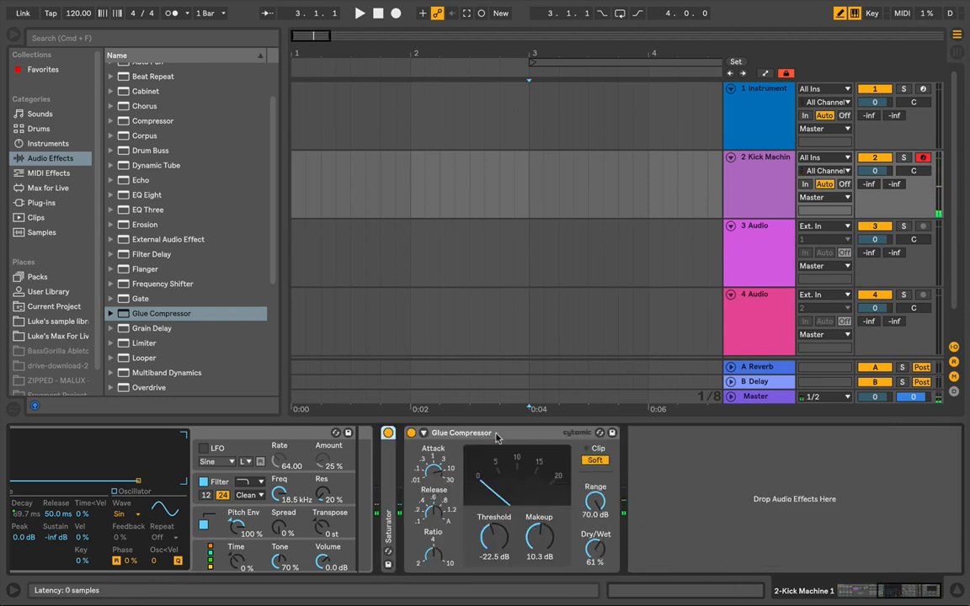
double_click(497, 439)
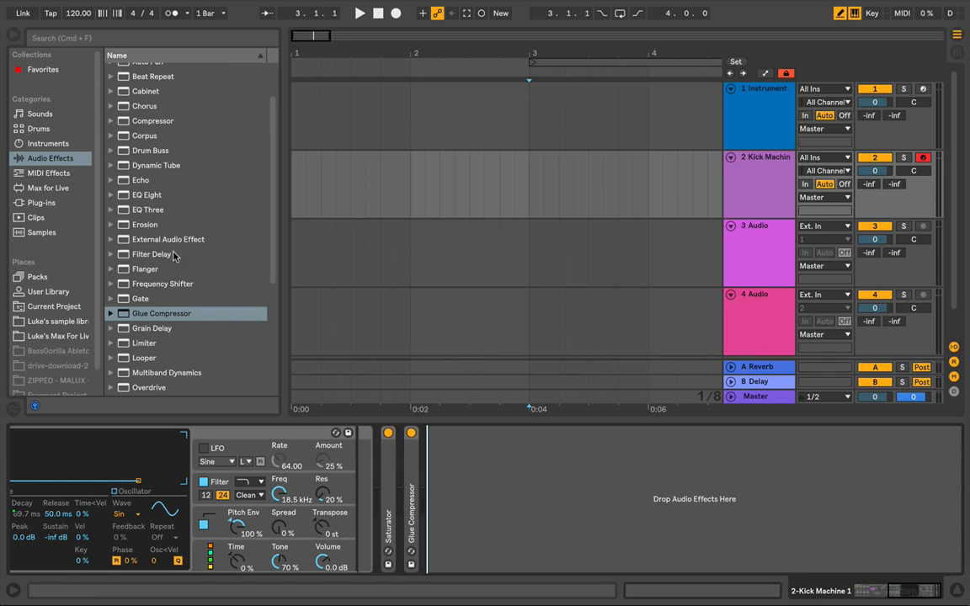
scroll(174, 256, up, 3)
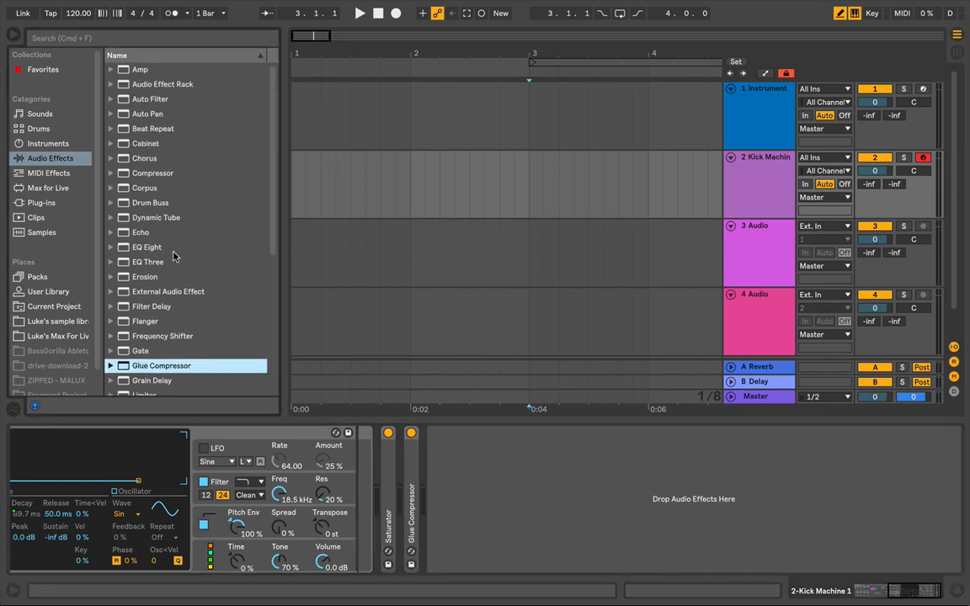
scroll(174, 256, down, 5)
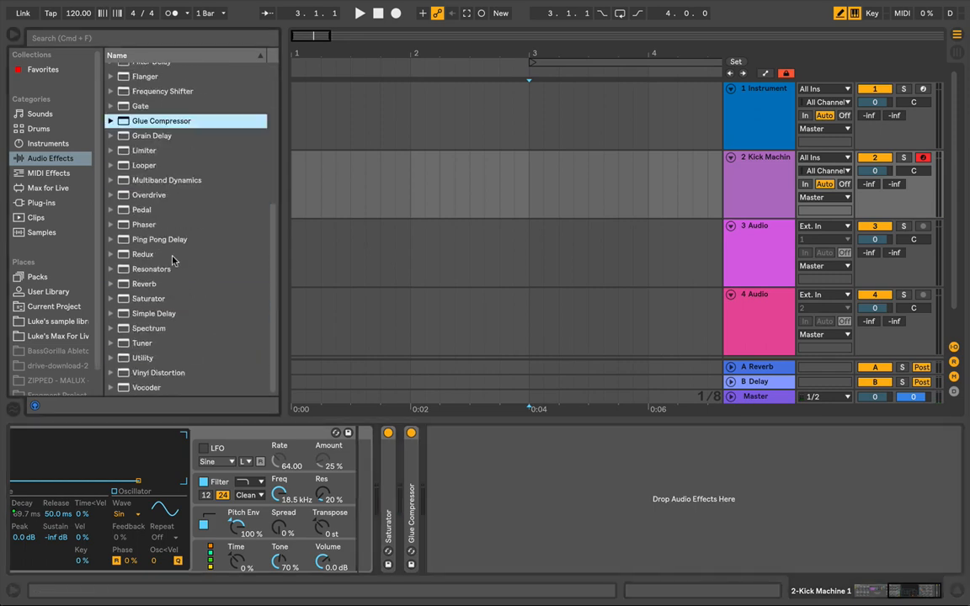
double_click(144, 284)
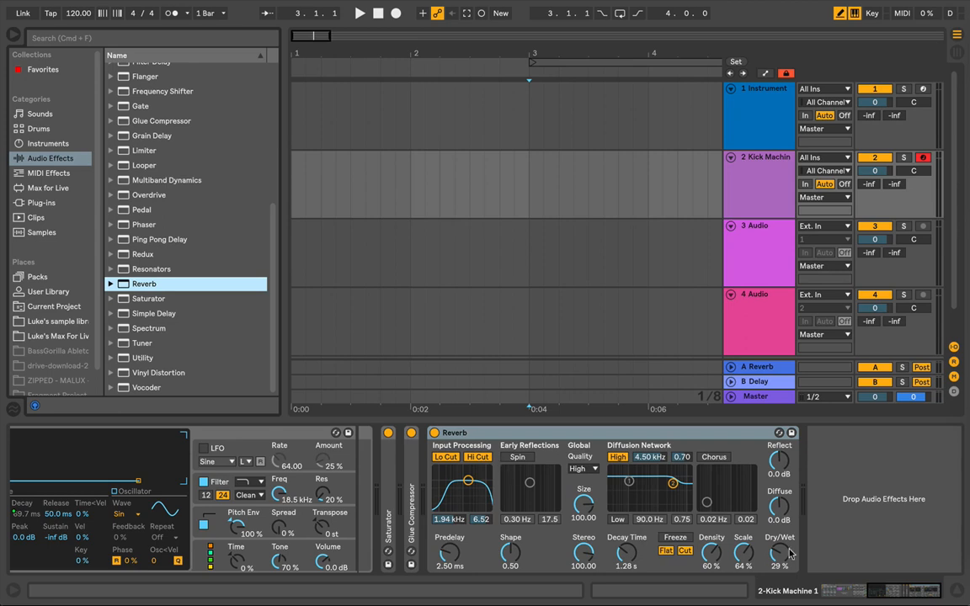
Set the Reverb to 100% wet, enable its low diffusion filter at 174 Hz and 0.58, and narrow the input filter to 2.12 kHz and 1.74.
drag(784, 550, 784, 472)
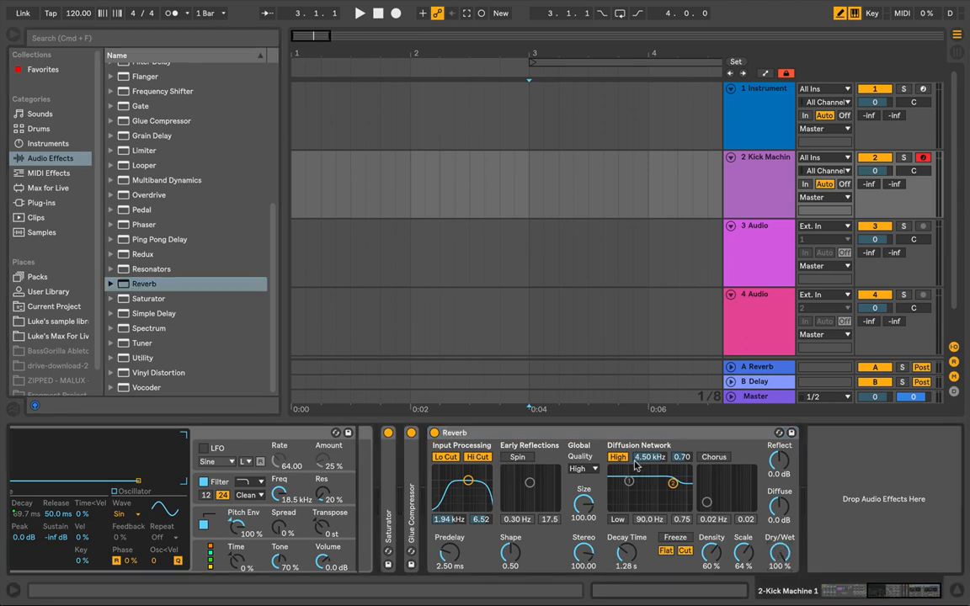
click(617, 520)
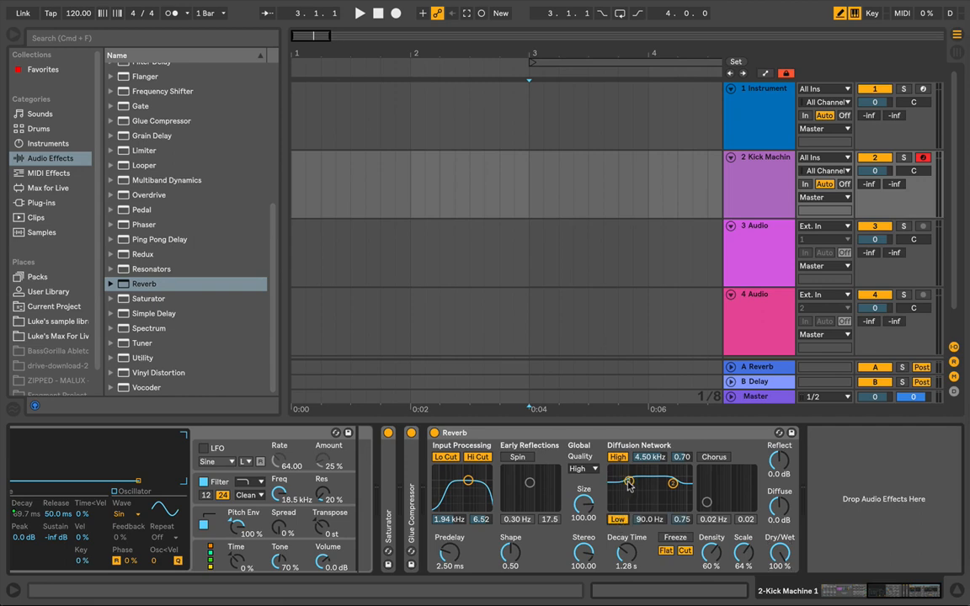
drag(629, 482, 637, 489)
drag(469, 481, 469, 503)
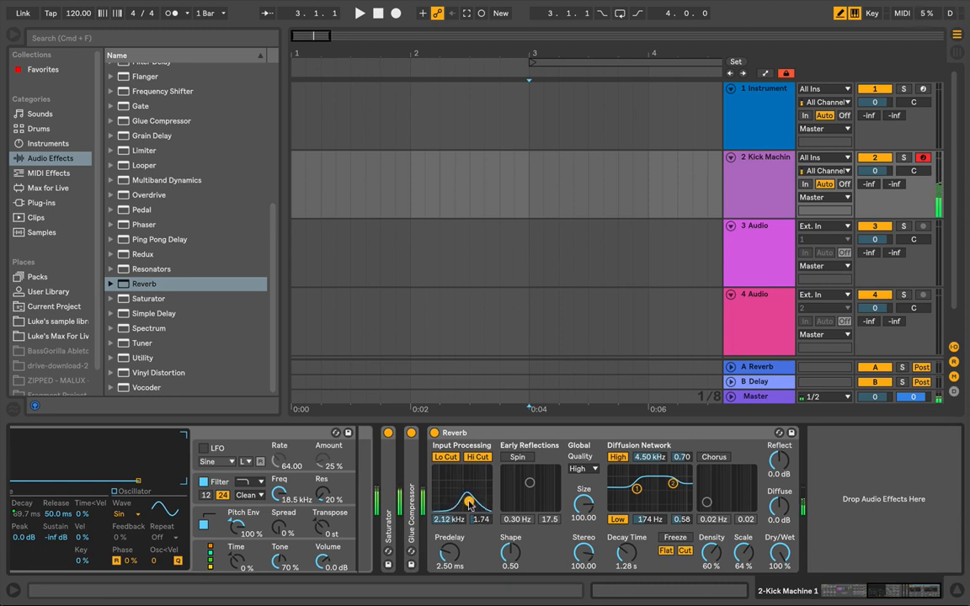
Set the Reverb's Decay Time to 329 ms, Stereo to 61.90 and Dry/Wet to 19%.
drag(627, 553, 627, 566)
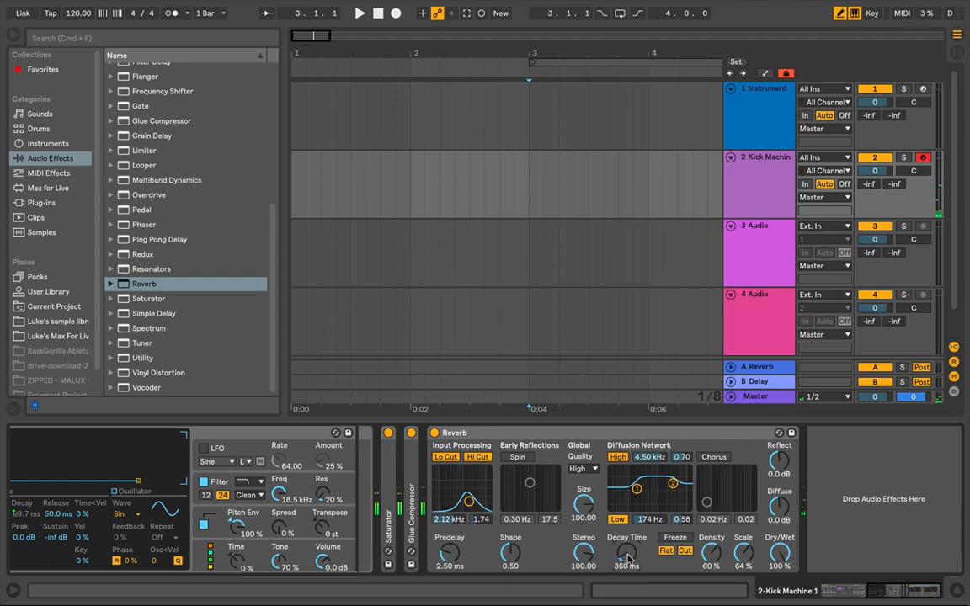
drag(627, 558, 627, 559)
drag(584, 554, 583, 568)
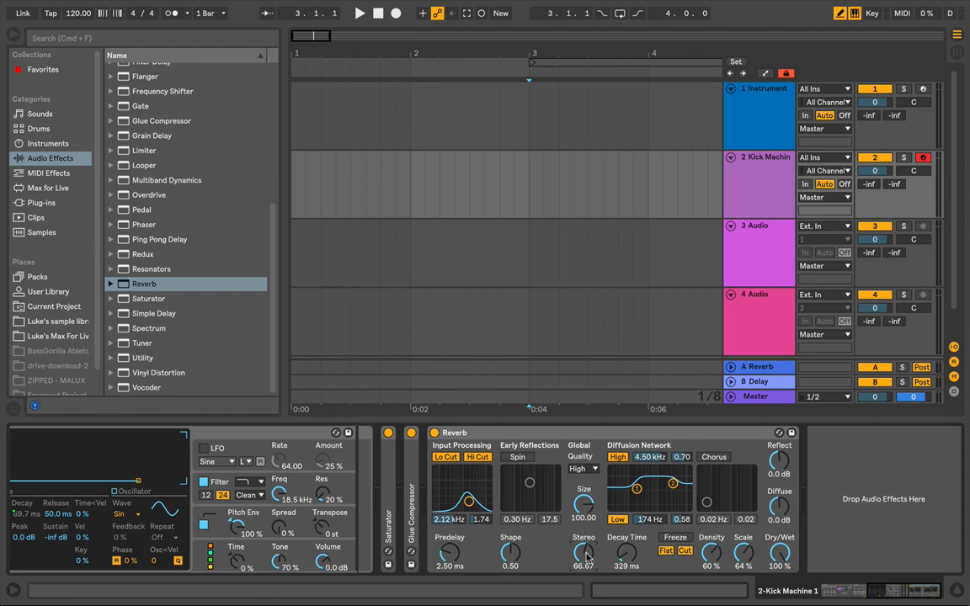
mouse_move(587, 557)
mouse_down()
mouse_move(587, 598)
mouse_move(587, 578)
mouse_up()
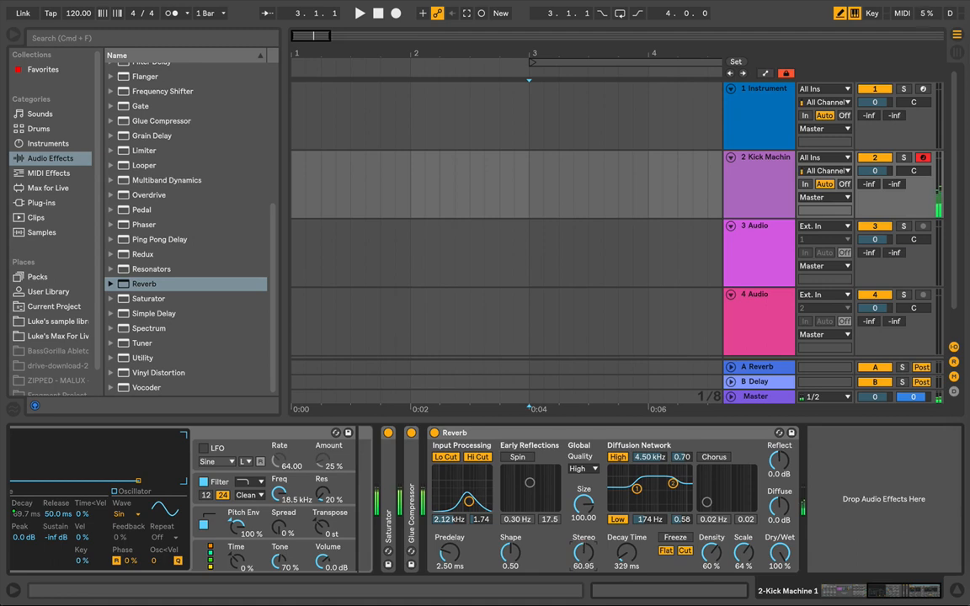
drag(585, 552, 585, 553)
drag(780, 553, 780, 605)
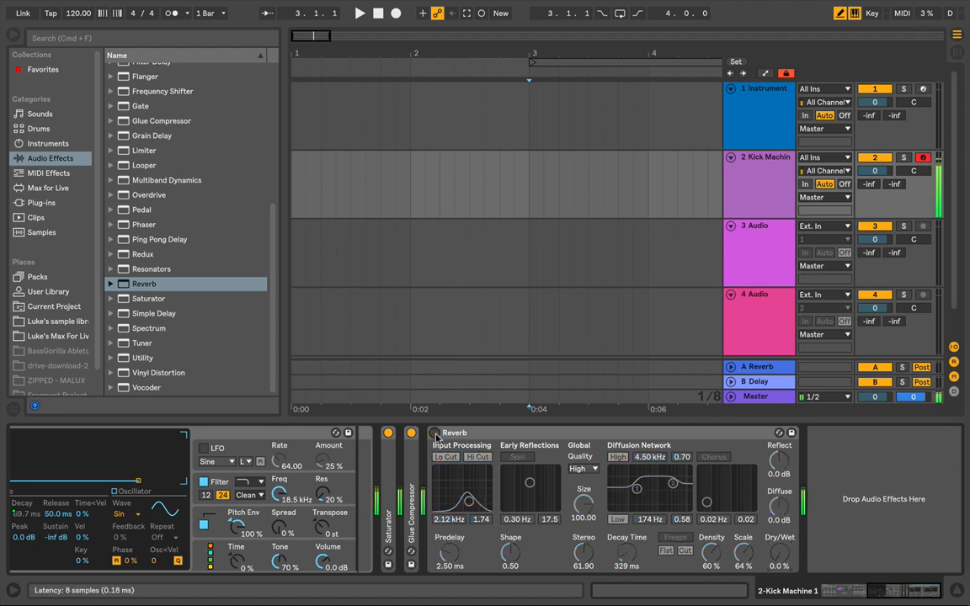
drag(785, 557, 785, 517)
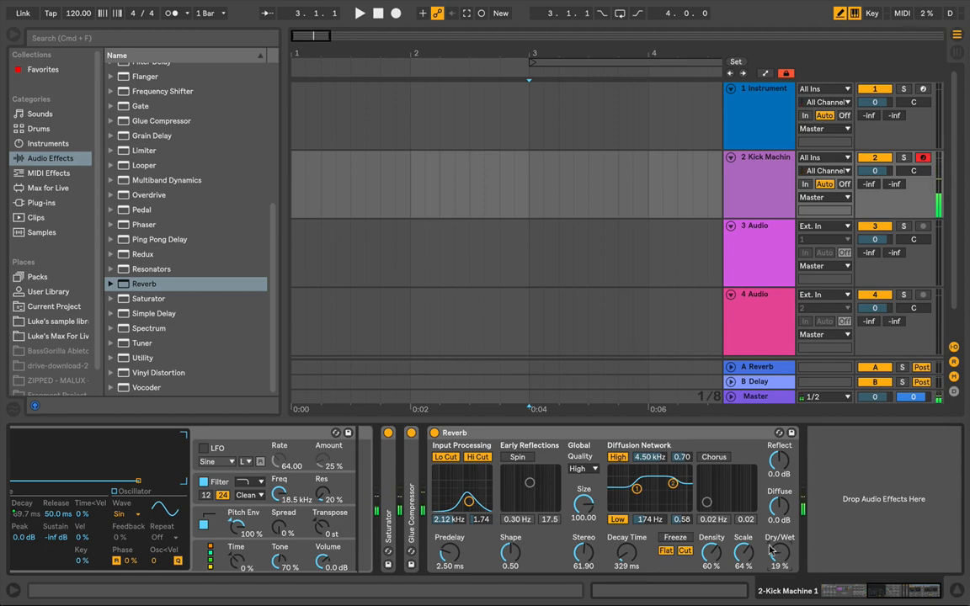
Set the rack's upper Ae Decay macro to 968 ms and play the kick.
scroll(685, 520, left, 10)
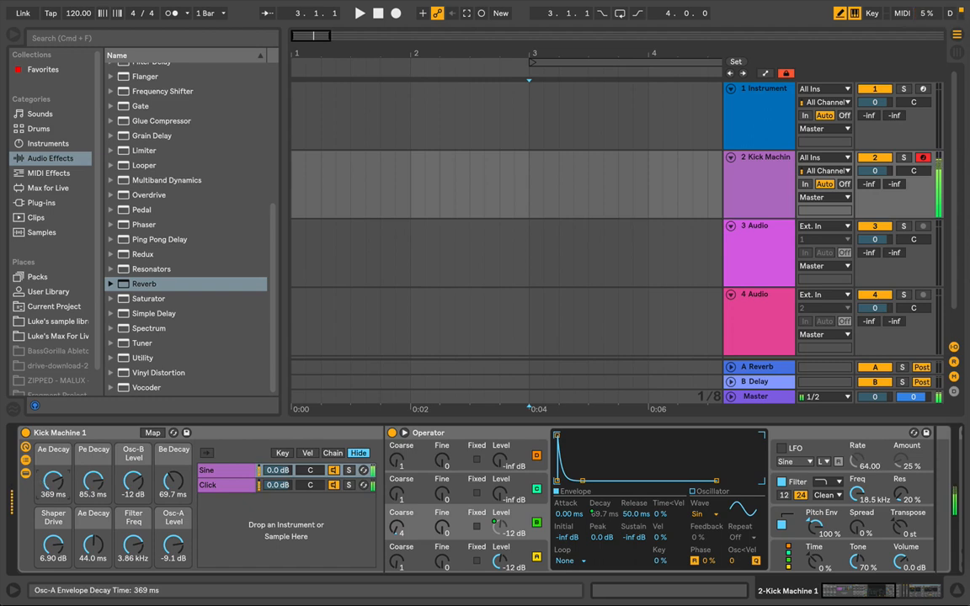
mouse_move(53, 480)
mouse_down()
mouse_move(53, 454)
mouse_move(51, 485)
mouse_up()
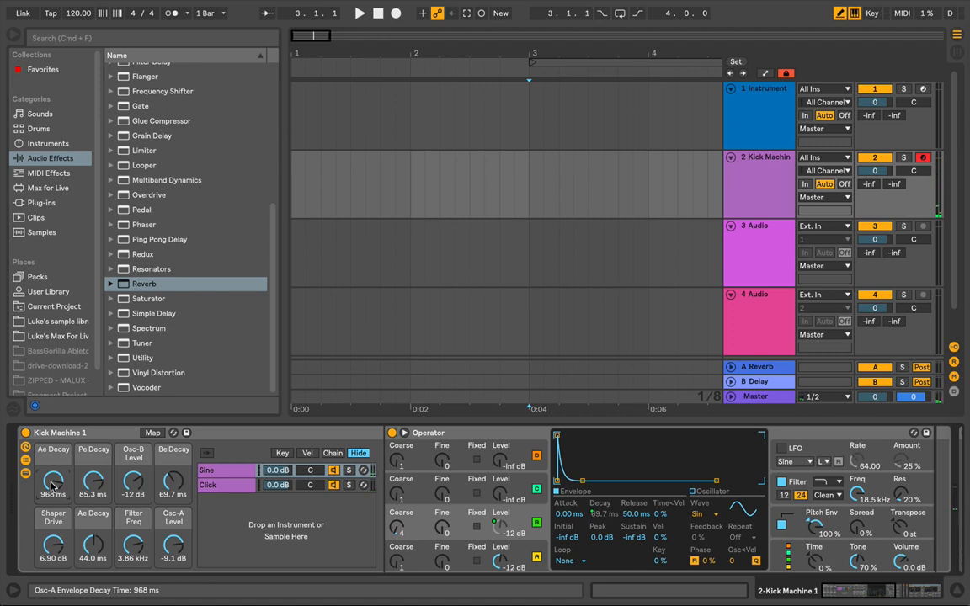
key(a)
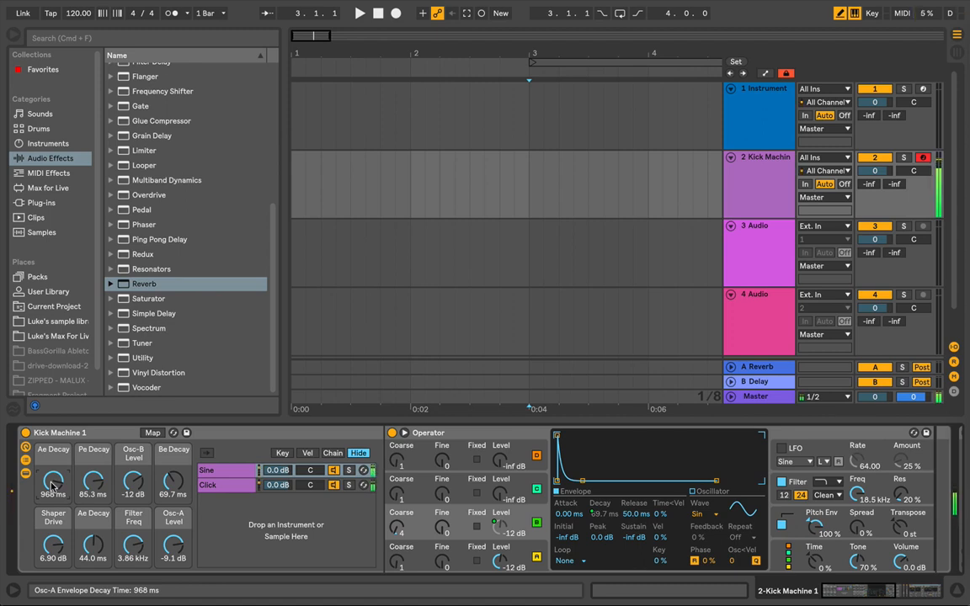
Limit the Sine chain's Operator to 1 voice in its global settings.
click(217, 469)
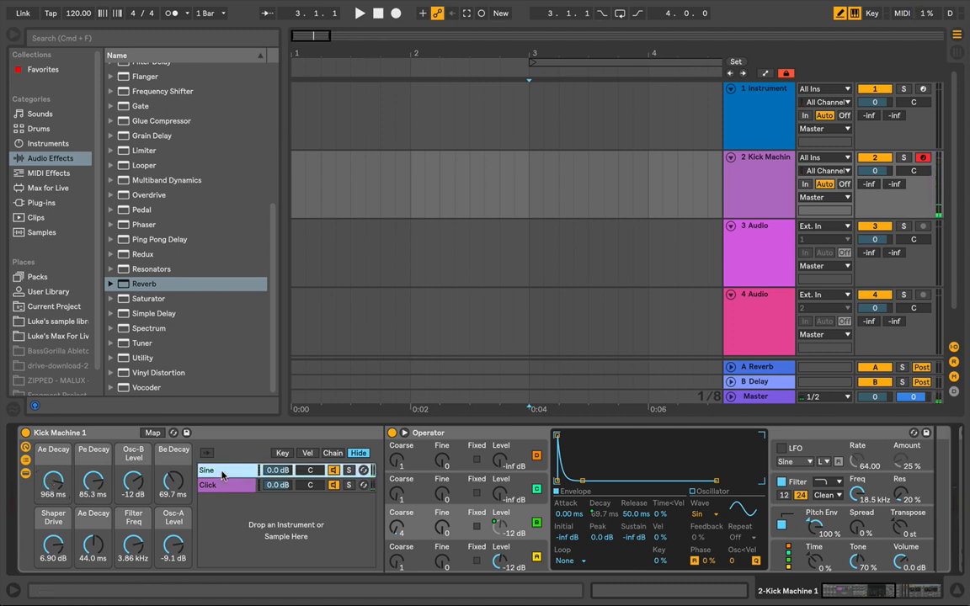
click(832, 552)
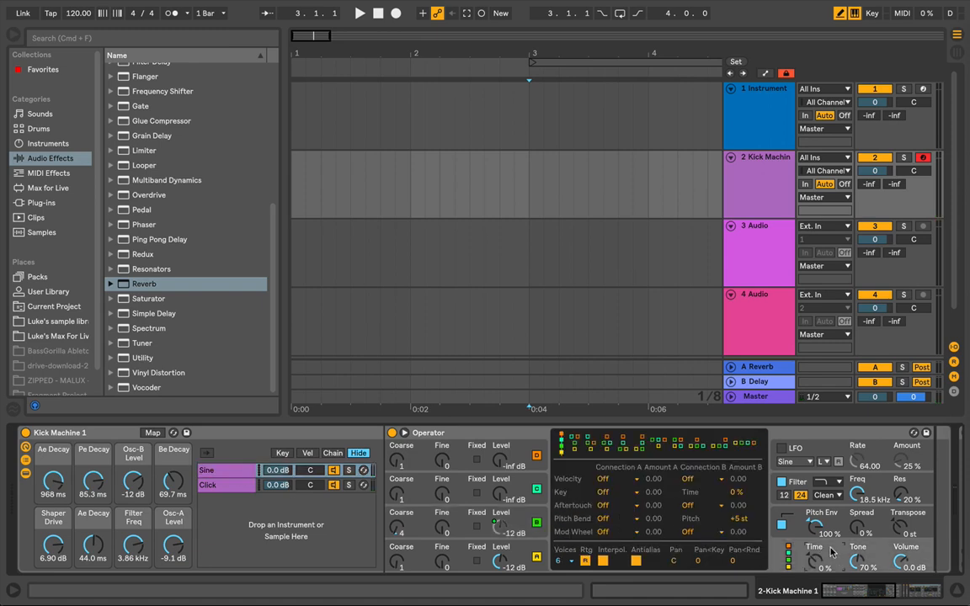
click(559, 561)
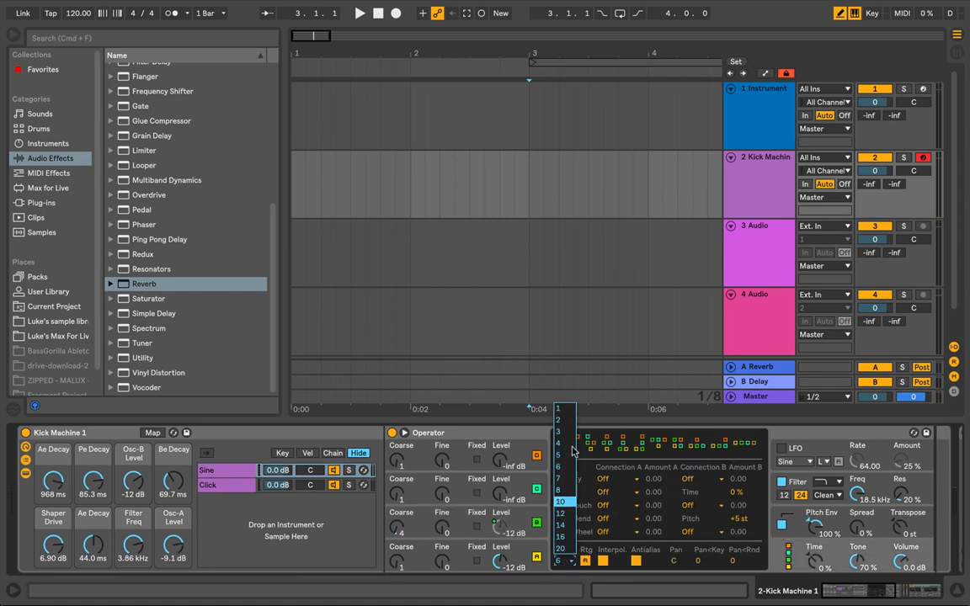
click(565, 409)
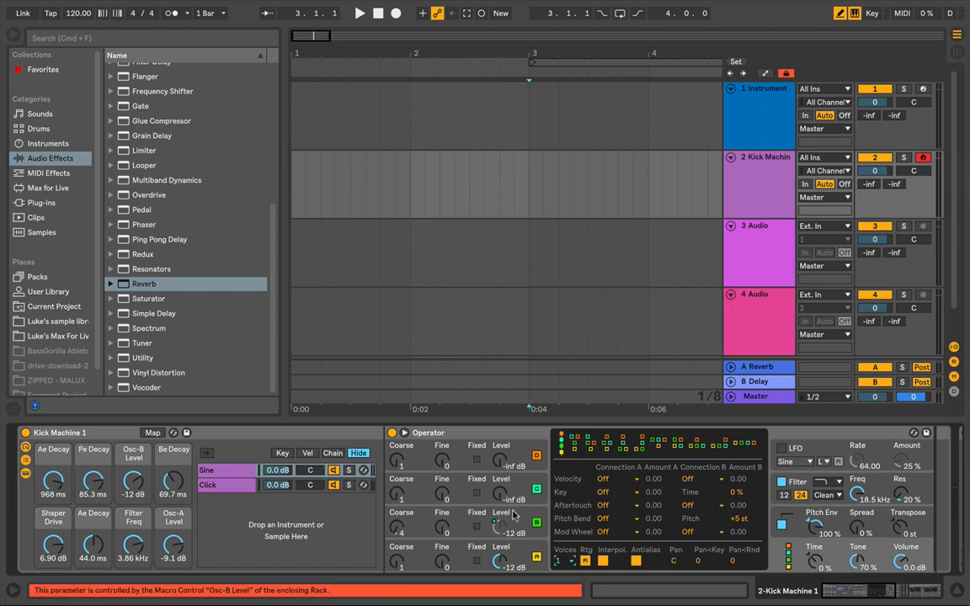
scroll(448, 516, right, 5)
scroll(448, 517, left, 5)
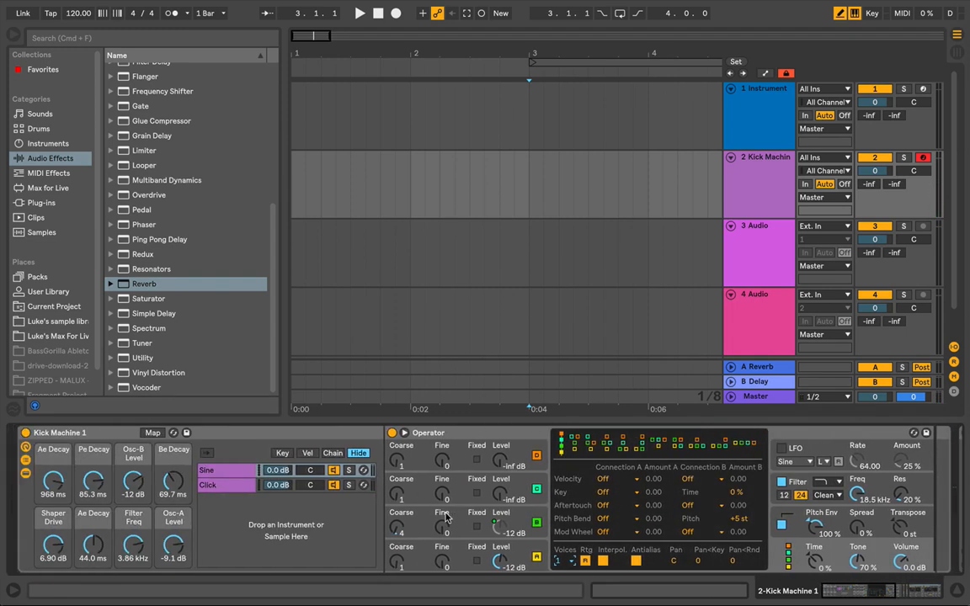
Set the Osc-B Level macro to -14 dB and the Shaper Drive macro to 1.98 dB for the Sine chain.
click(218, 475)
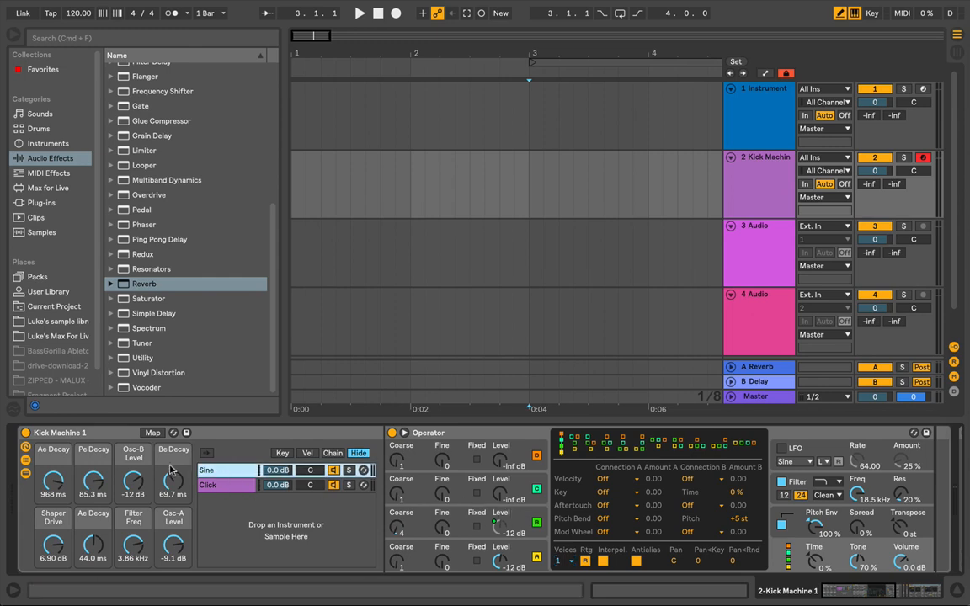
drag(130, 477, 131, 490)
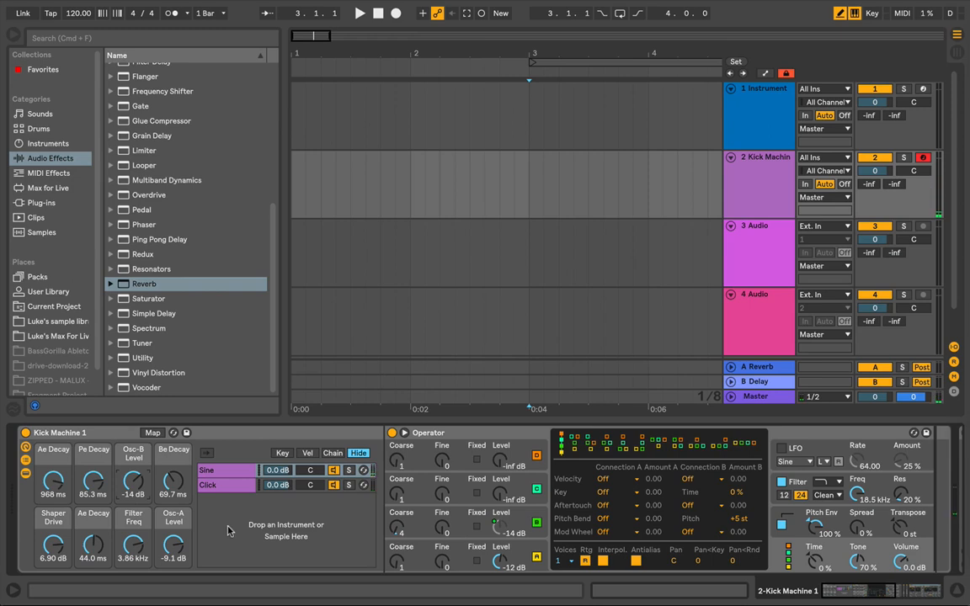
click(800, 482)
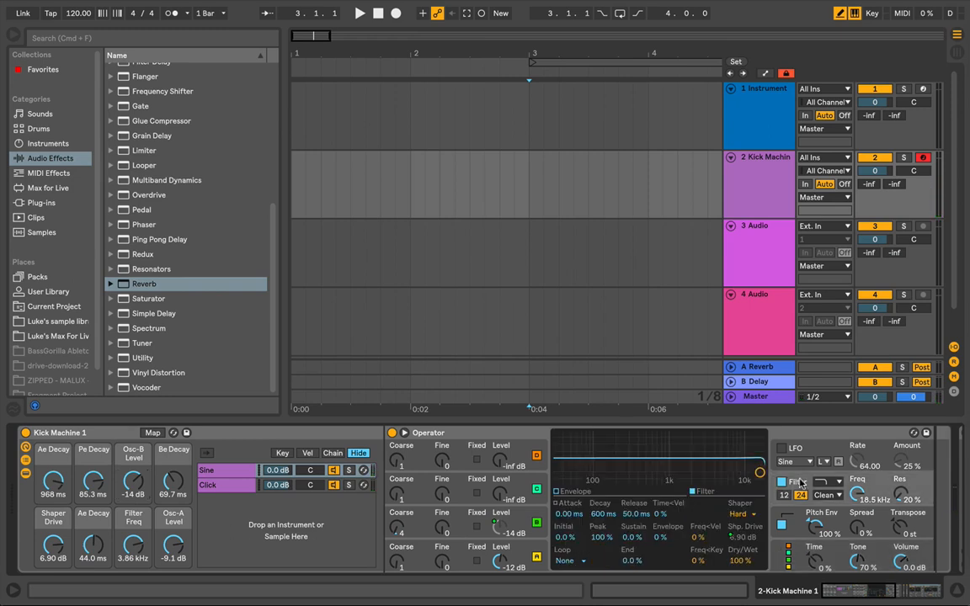
click(734, 538)
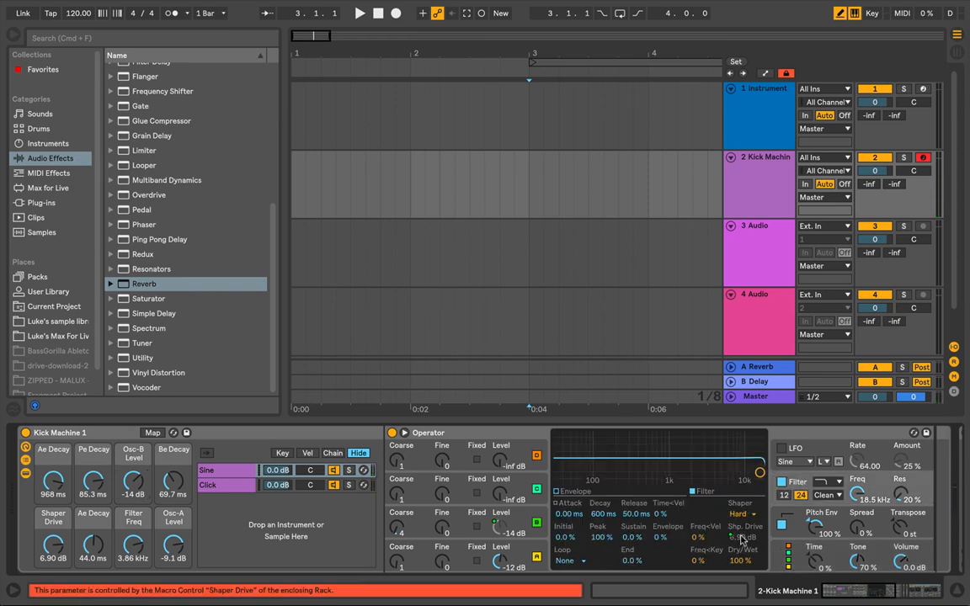
drag(53, 548, 53, 571)
Unfold the Saturator after the rack and set its Drive to 4.57 dB.
scroll(215, 520, right, 10)
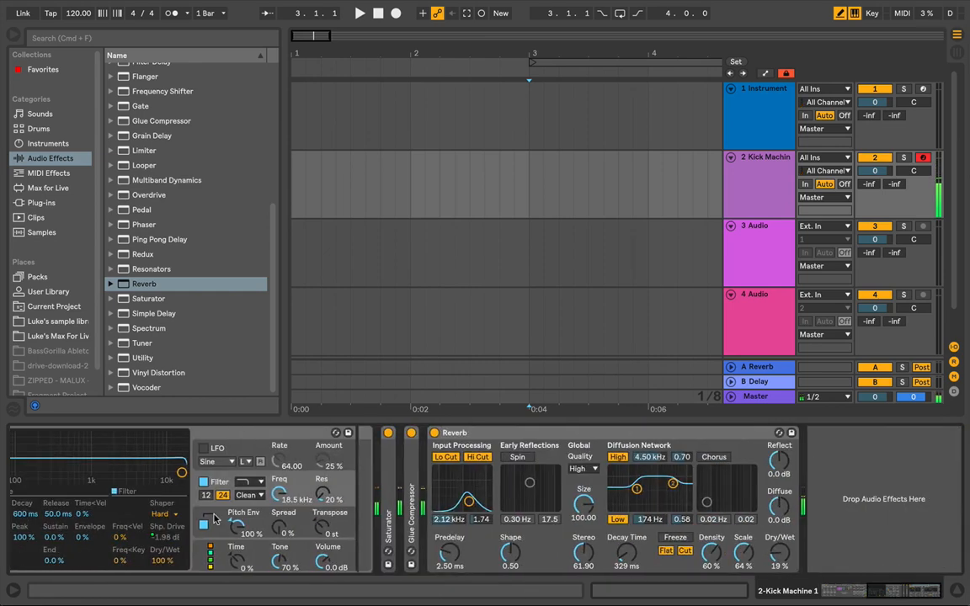
double_click(393, 469)
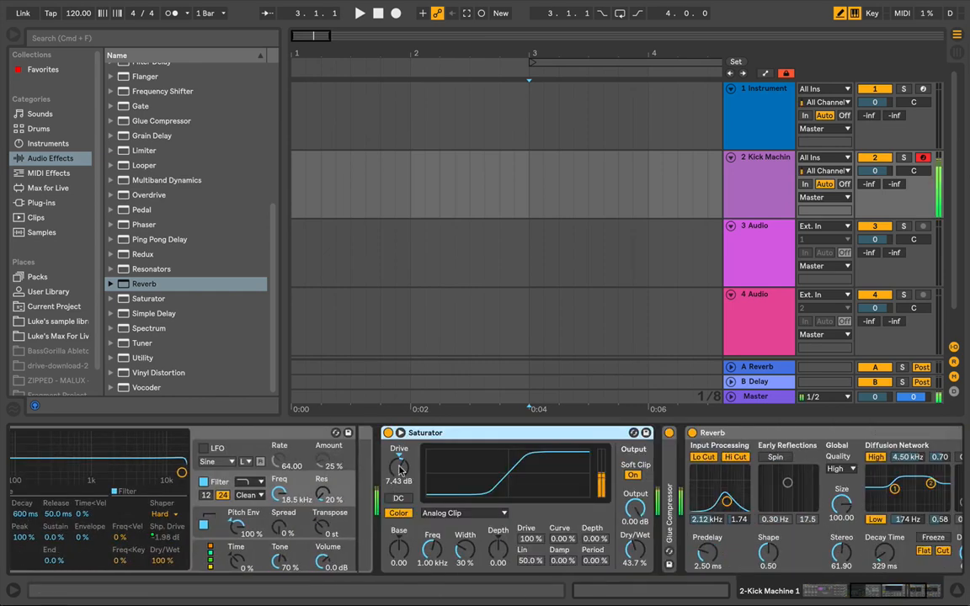
drag(400, 468, 400, 481)
Unfold the Glue Compressor and set its Threshold to -23.5 dB and Makeup to 10.8 dB.
double_click(669, 467)
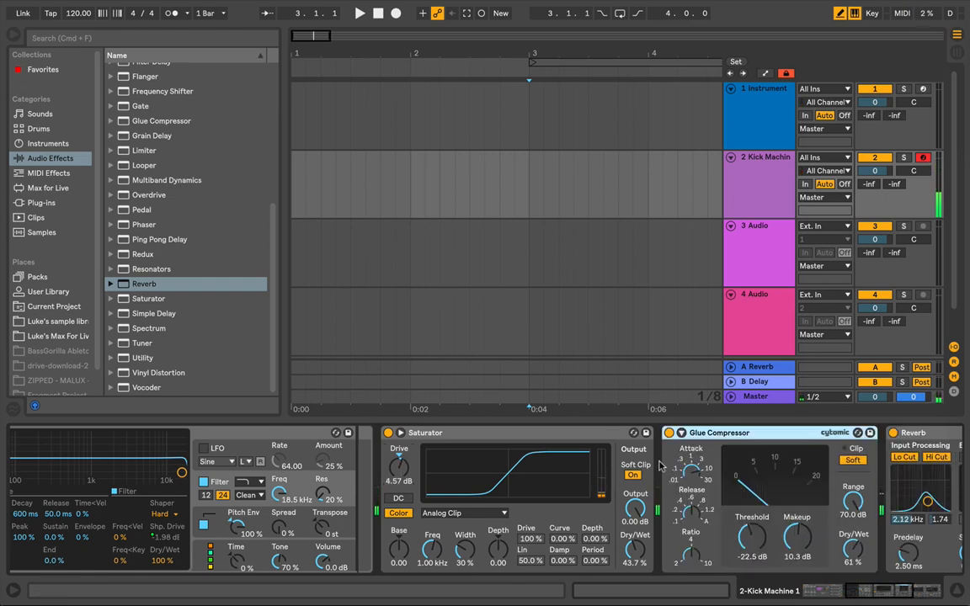
scroll(661, 465, right, 10)
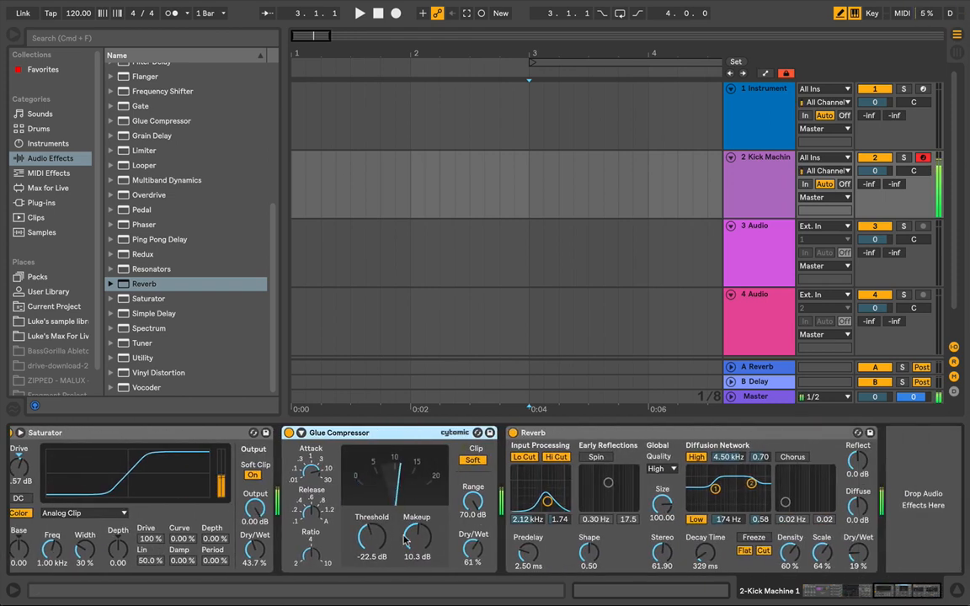
drag(371, 538, 417, 534)
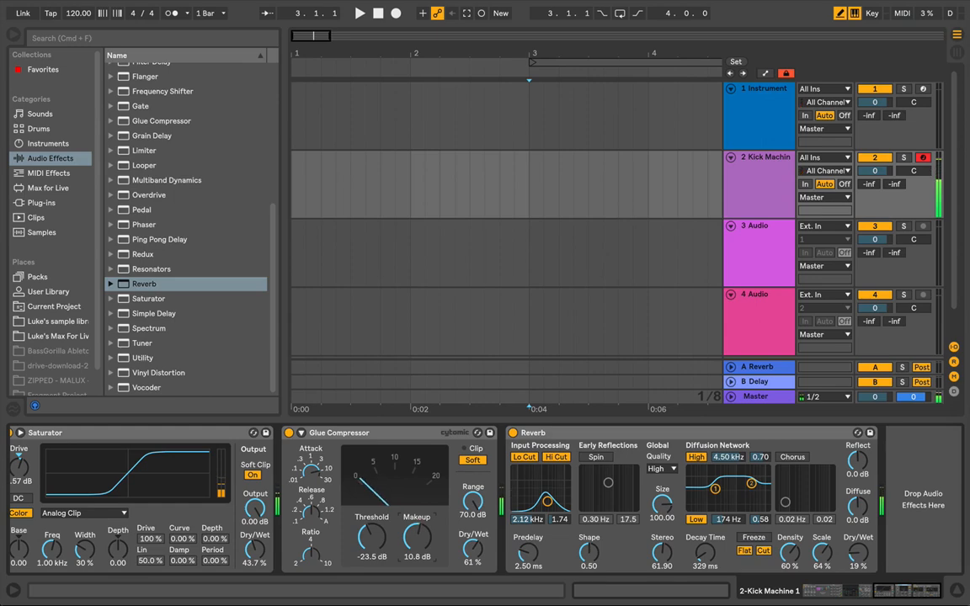
Review the device chain from the Sine chain's Operator through to the Reverb, and select the whole Kick Machine 1 rack.
scroll(336, 522, left, 10)
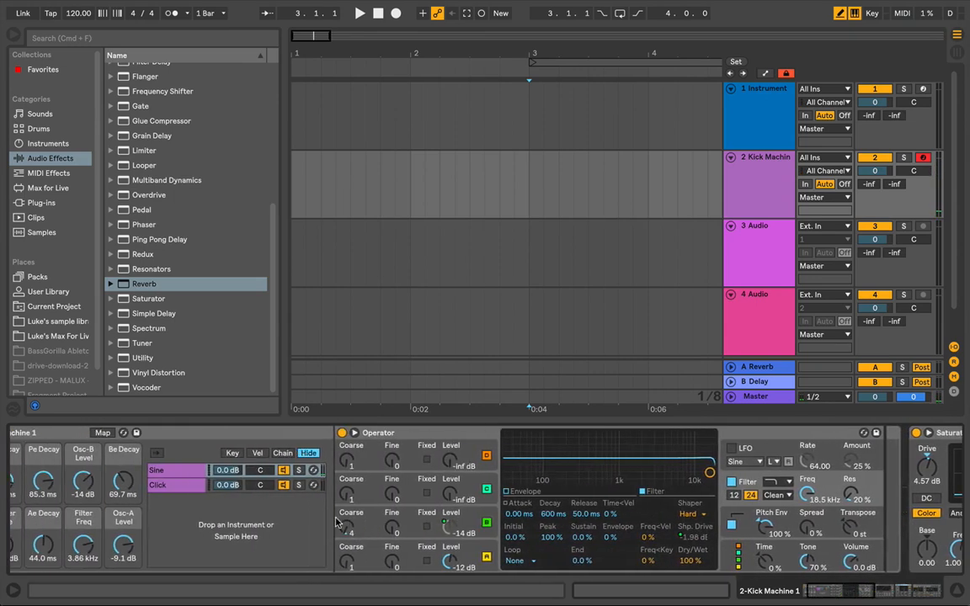
scroll(336, 522, left, 3)
click(221, 473)
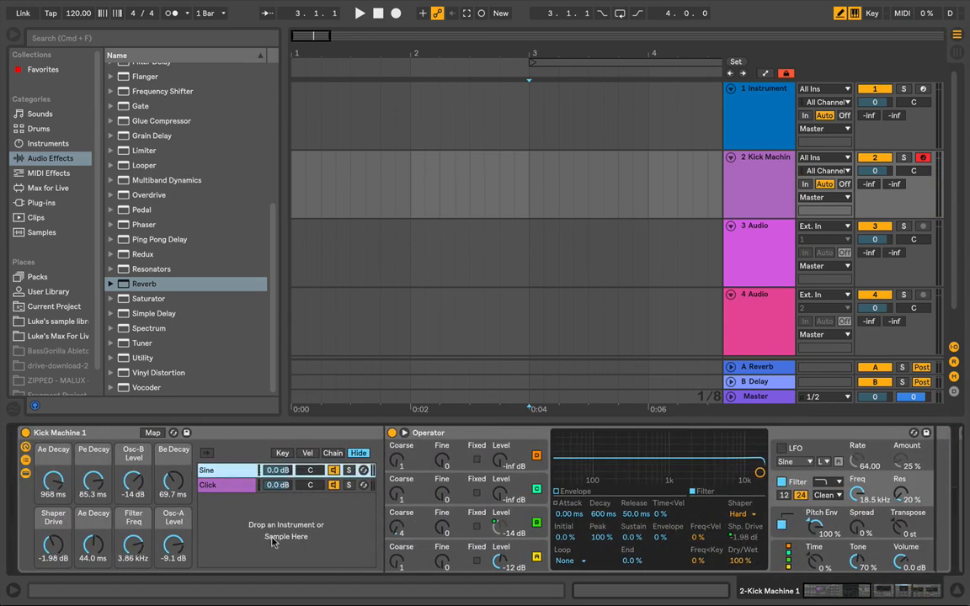
scroll(272, 541, right, 12)
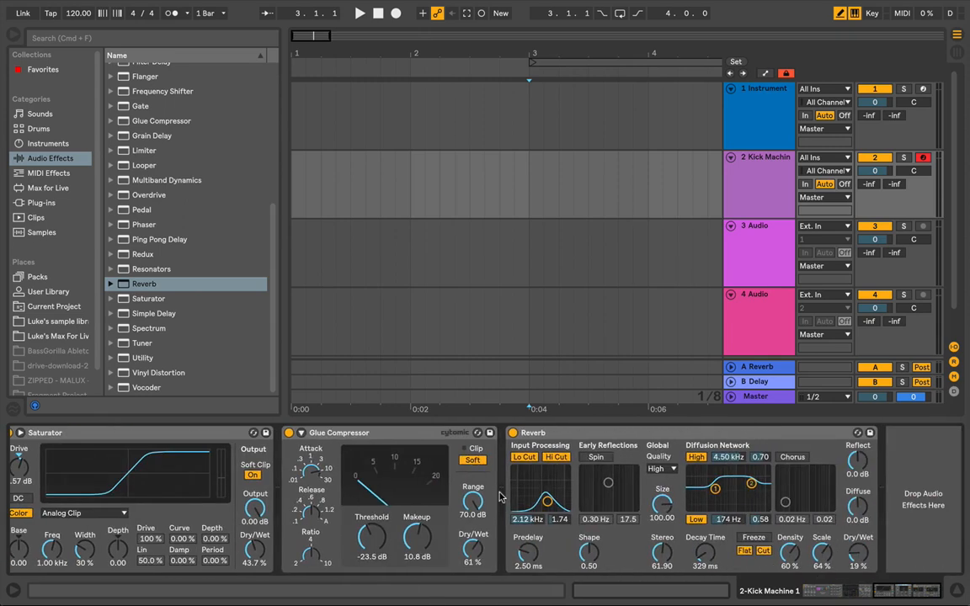
scroll(388, 478, left, 10)
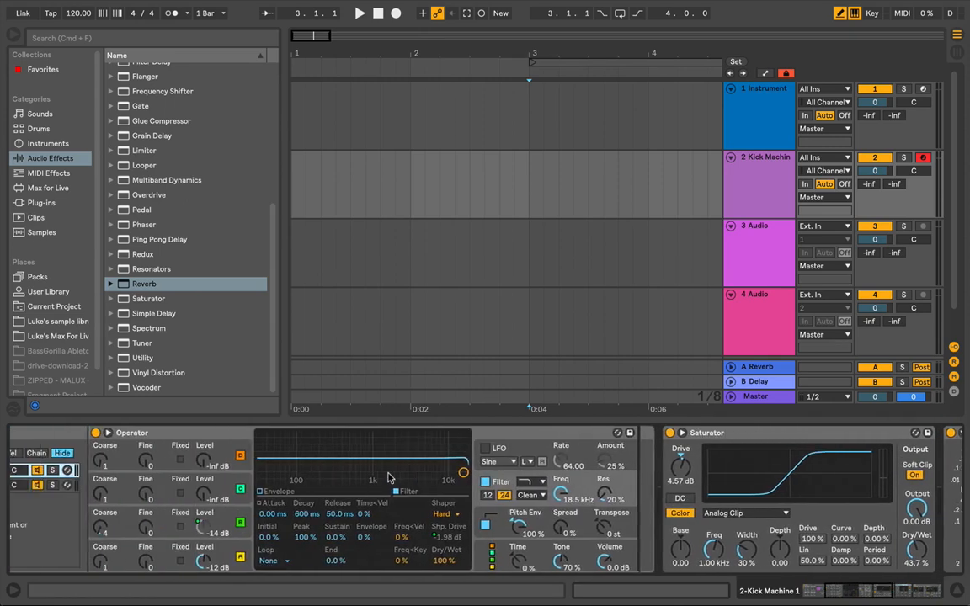
scroll(389, 477, left, 4)
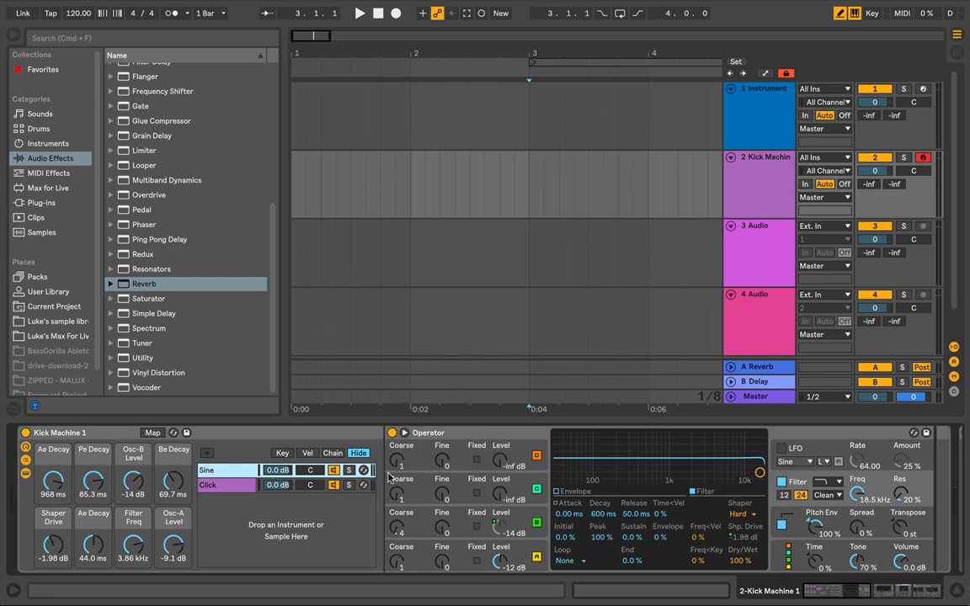
click(276, 437)
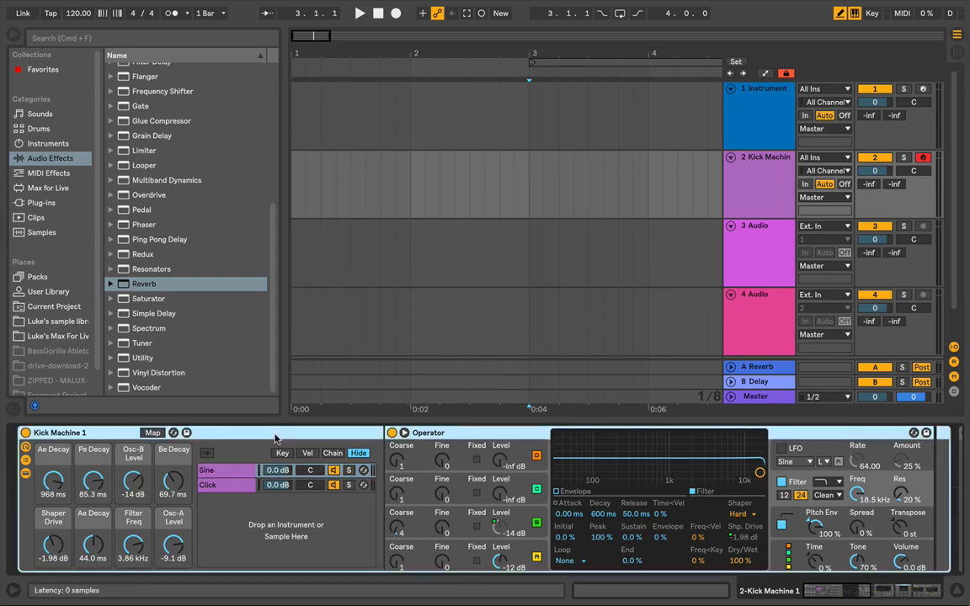